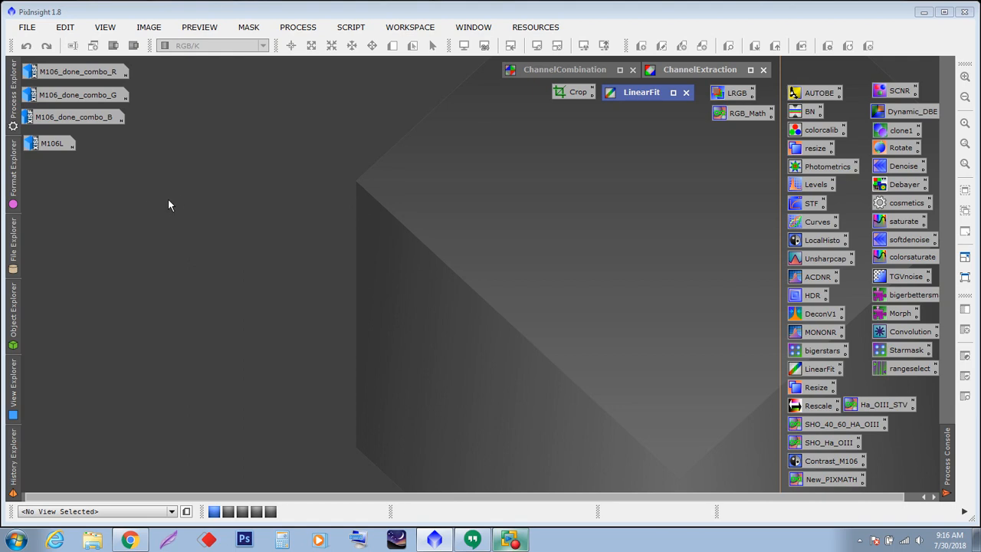
- Open the M106L luminance image and reposition its window
double_click(51, 143)
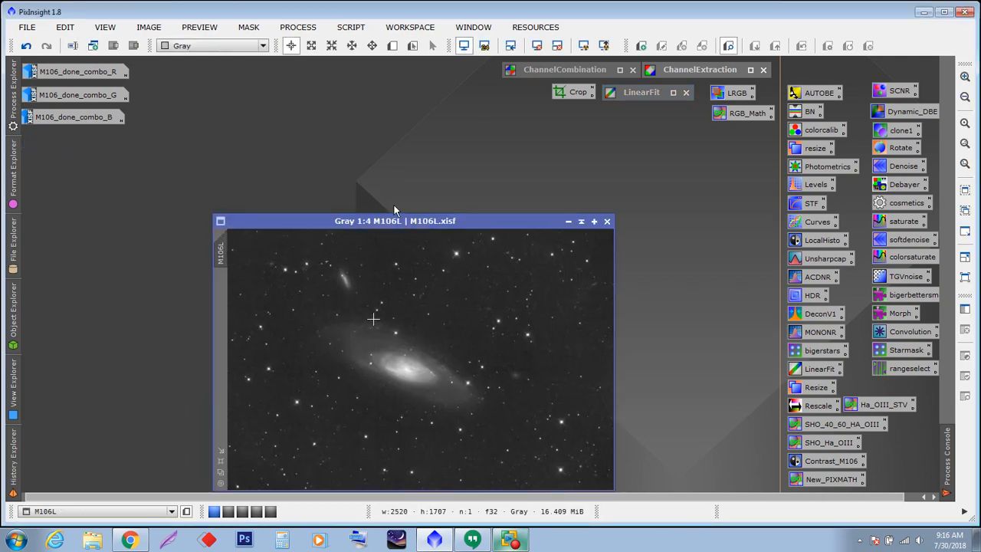
drag(414, 222, 562, 139)
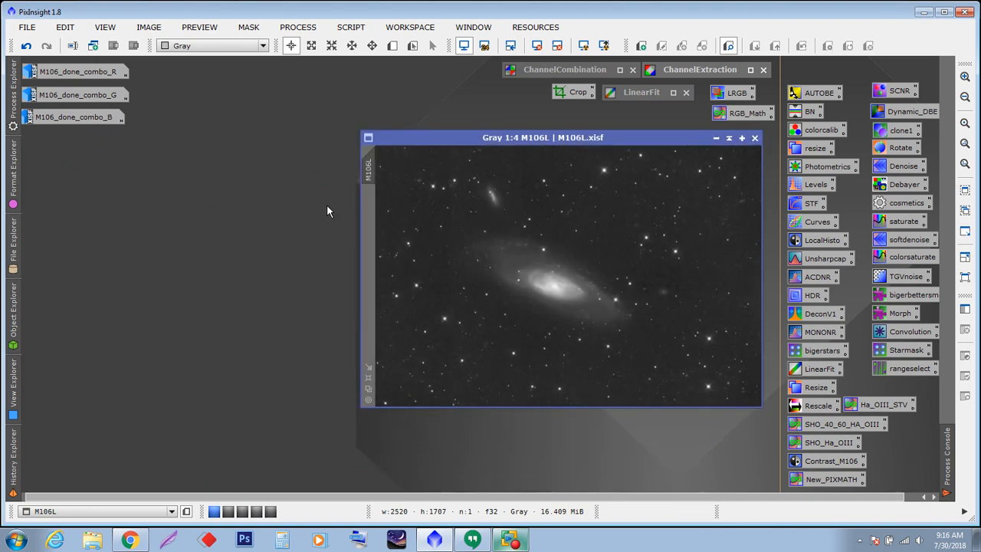
drag(487, 143, 474, 146)
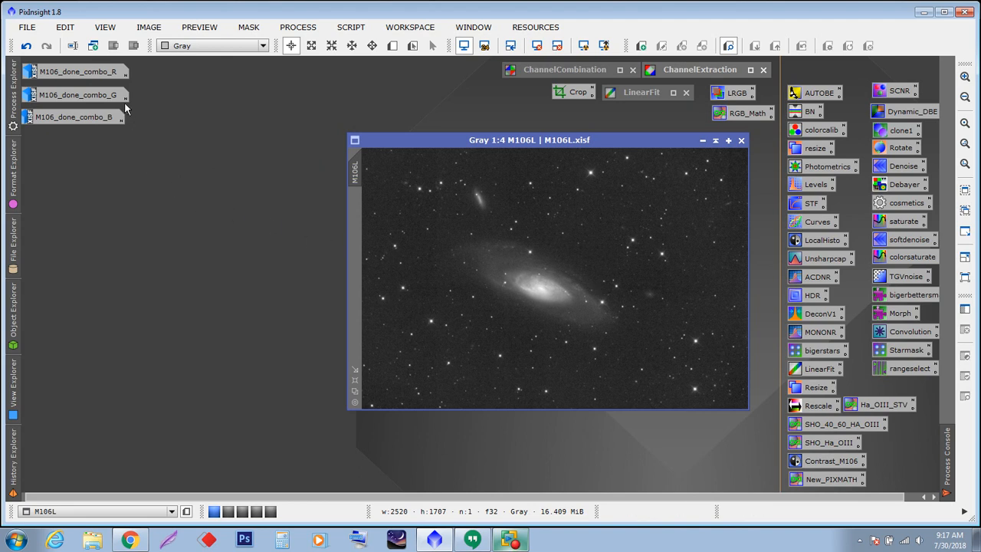
- Open the M106_done_combo B, G and R images, then minimize the G and B windows back to icons
click(81, 121)
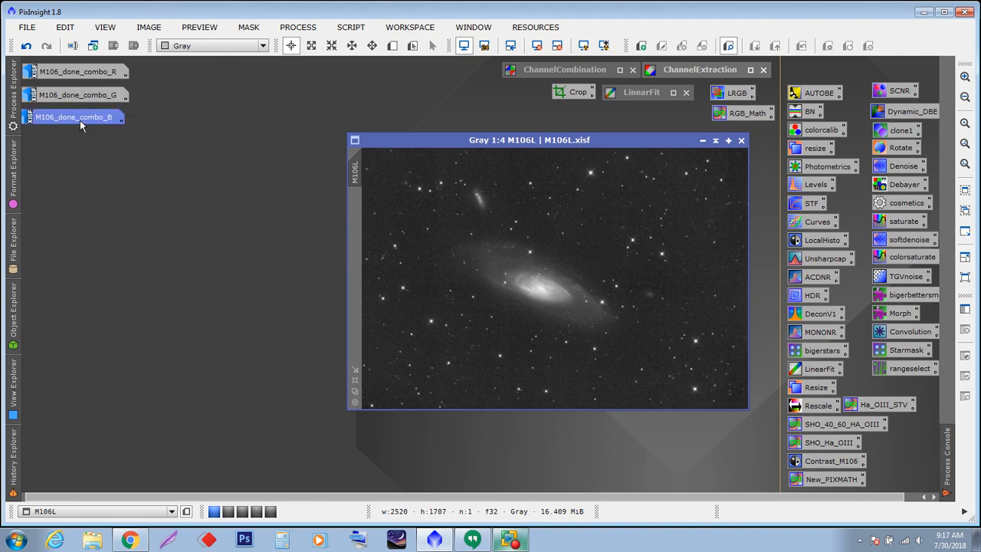
double_click(80, 117)
double_click(77, 95)
double_click(77, 71)
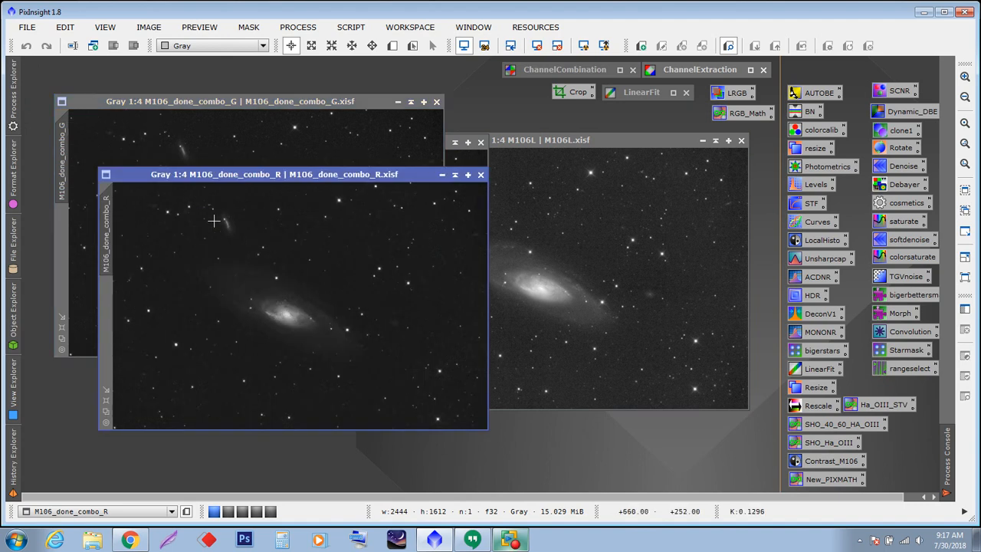
drag(304, 175, 224, 80)
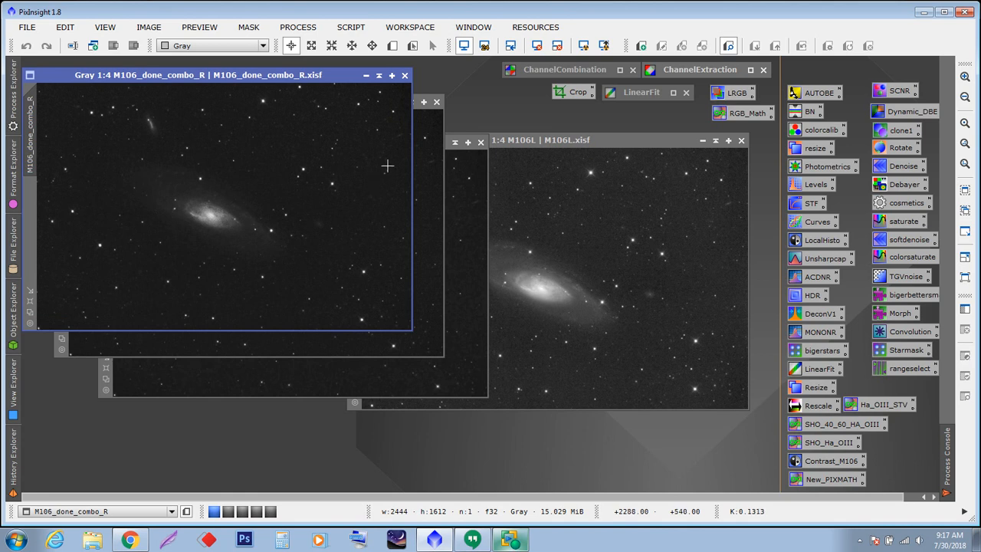
click(441, 162)
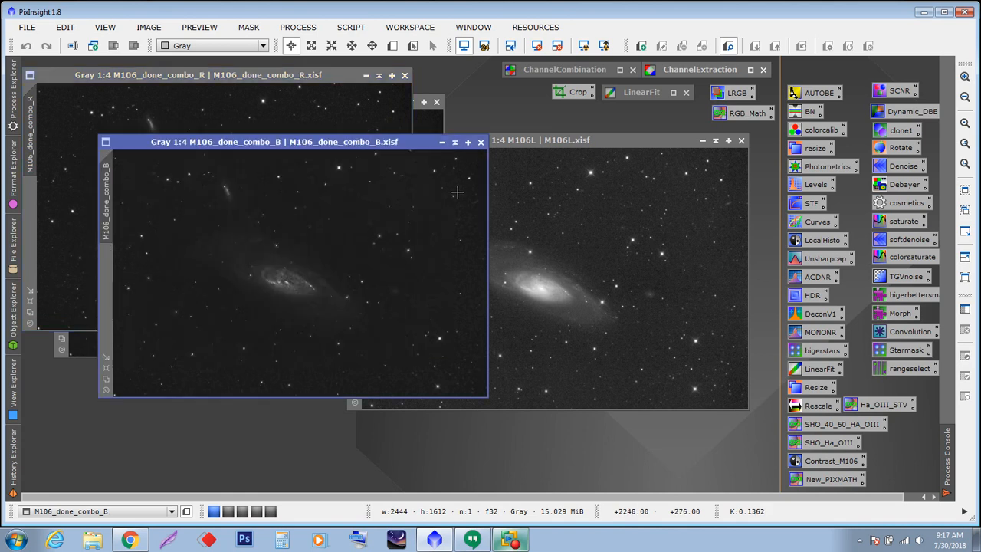
click(442, 142)
click(398, 102)
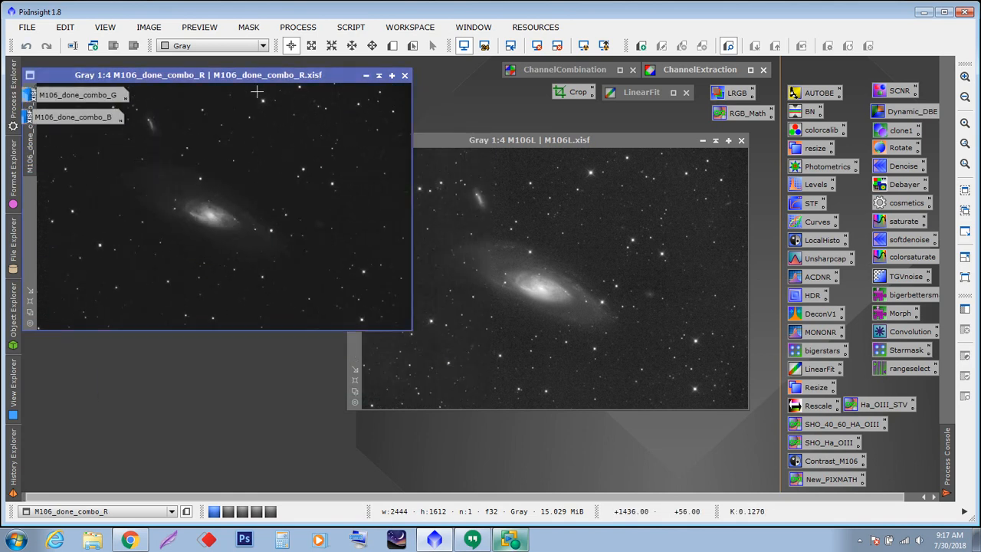
- Overlay the M106L window on the red channel window to compare their framing
drag(237, 77, 284, 155)
drag(441, 138, 563, 123)
drag(341, 155, 319, 139)
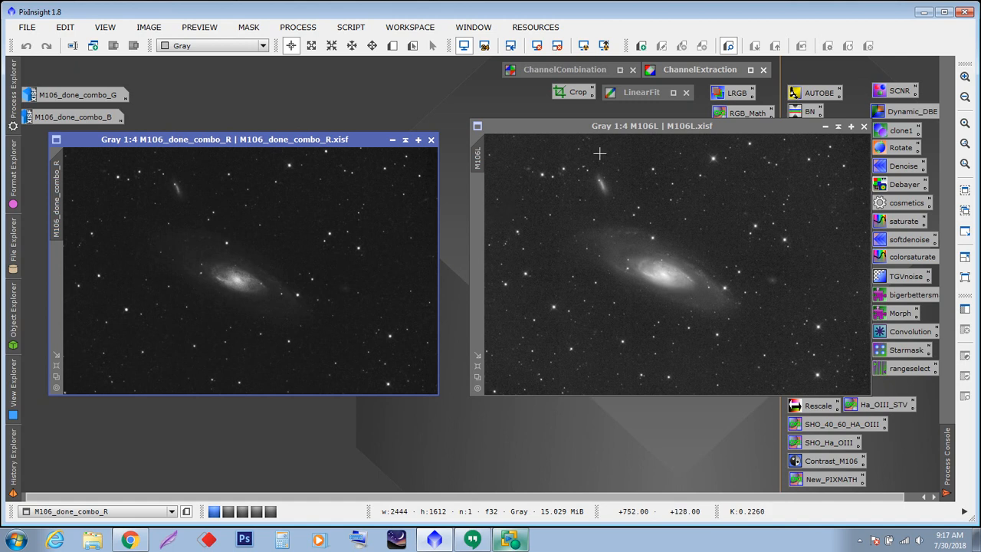
drag(602, 127, 182, 143)
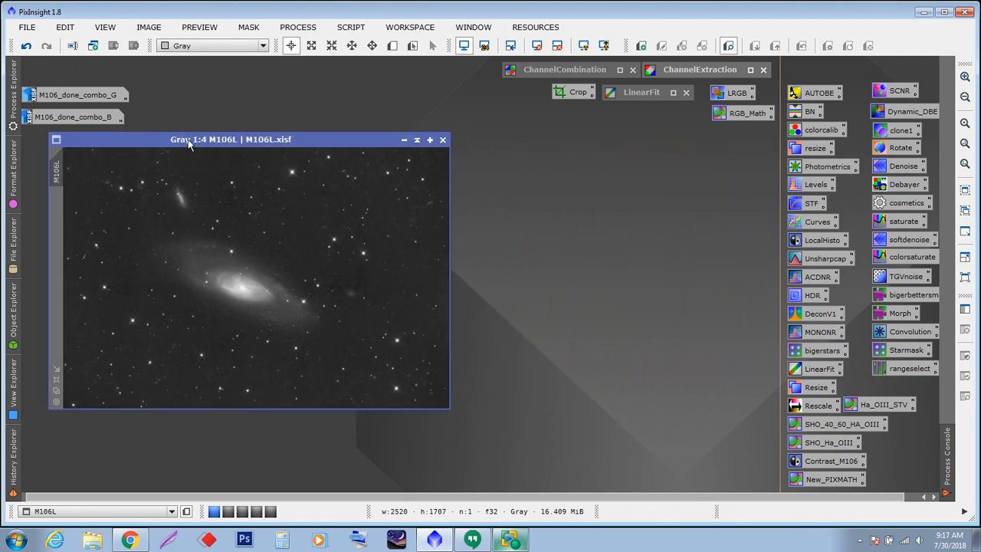
mouse_move(188, 145)
mouse_down()
mouse_move(201, 152)
mouse_move(192, 146)
mouse_up()
drag(212, 146, 211, 147)
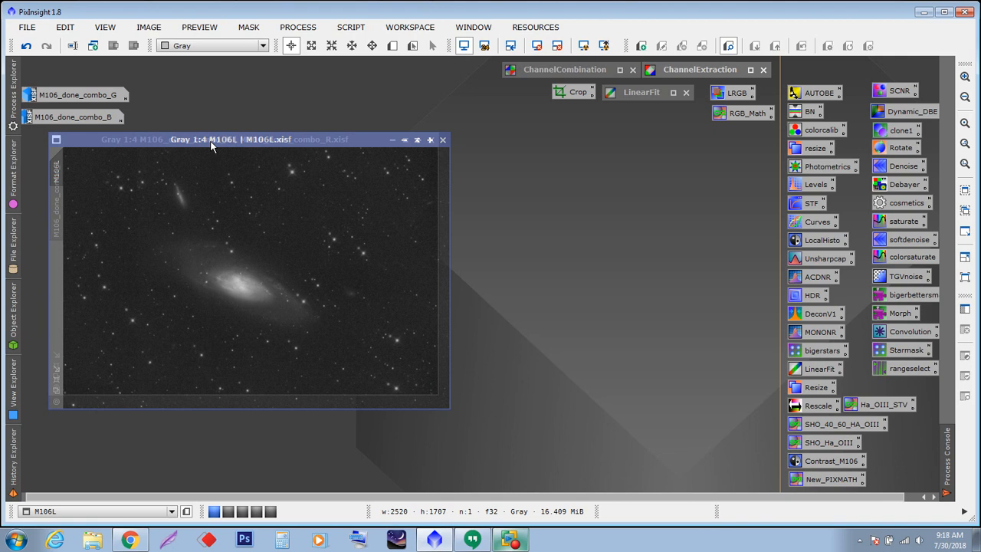
drag(211, 146, 212, 146)
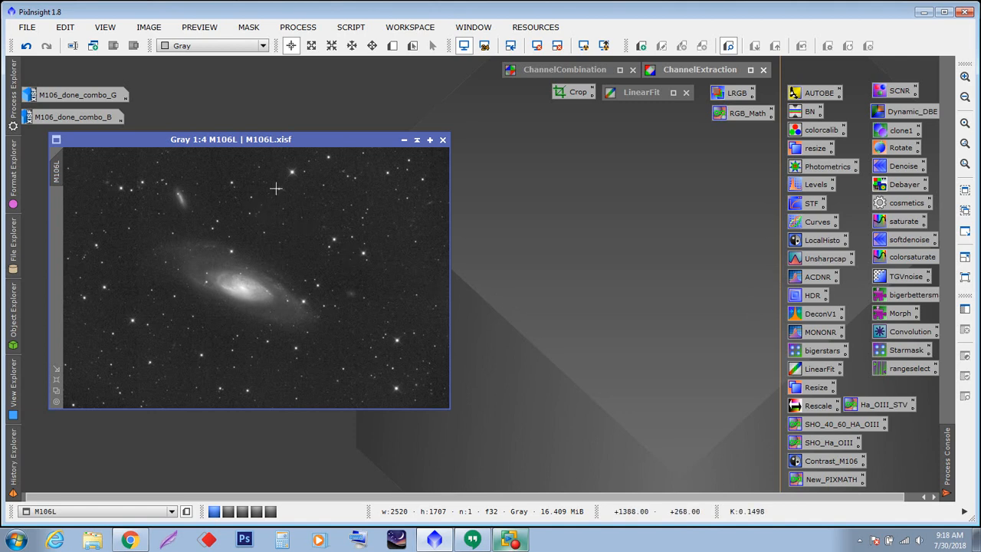
drag(243, 142, 278, 145)
click(256, 139)
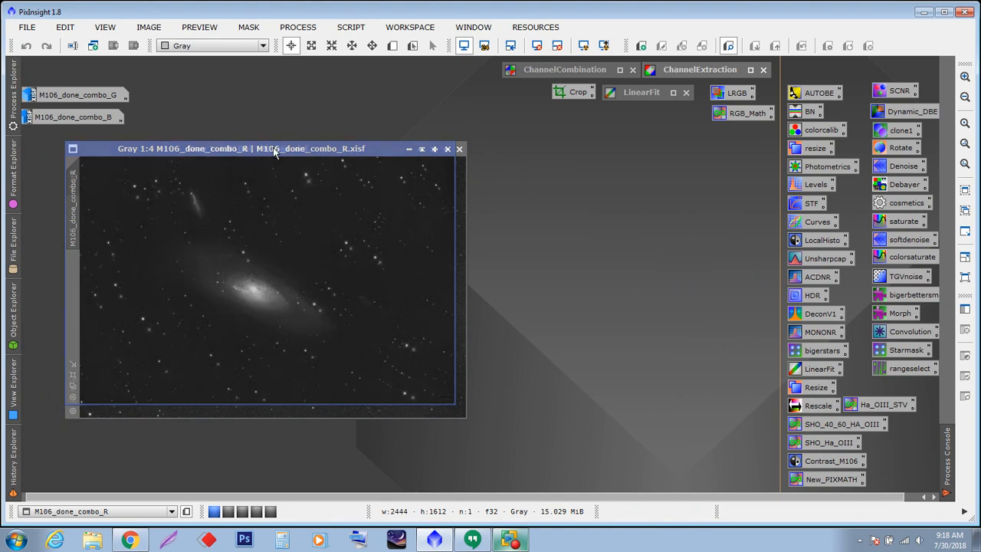
drag(274, 151, 284, 153)
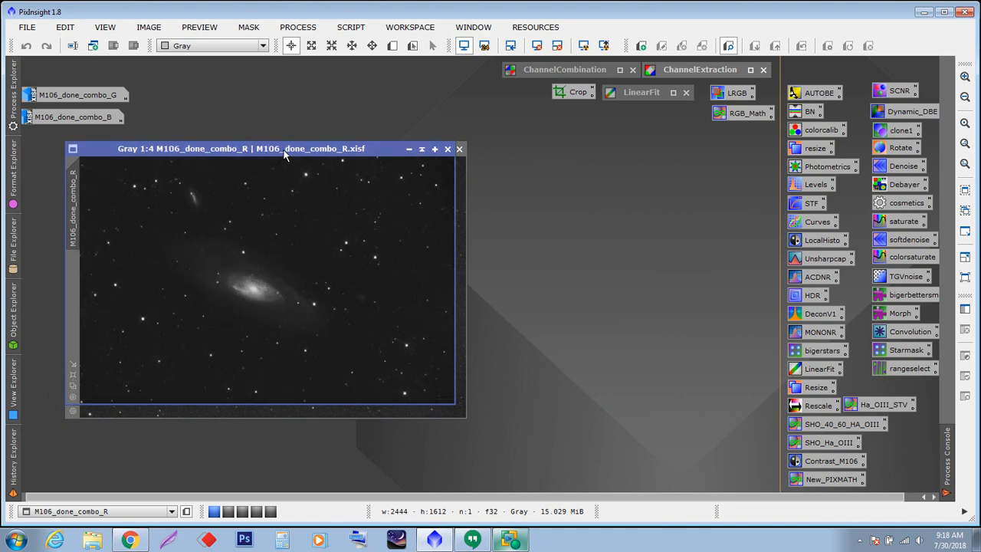
- Minimize the red channel window and move the M106L window to the right side of the workspace
click(409, 149)
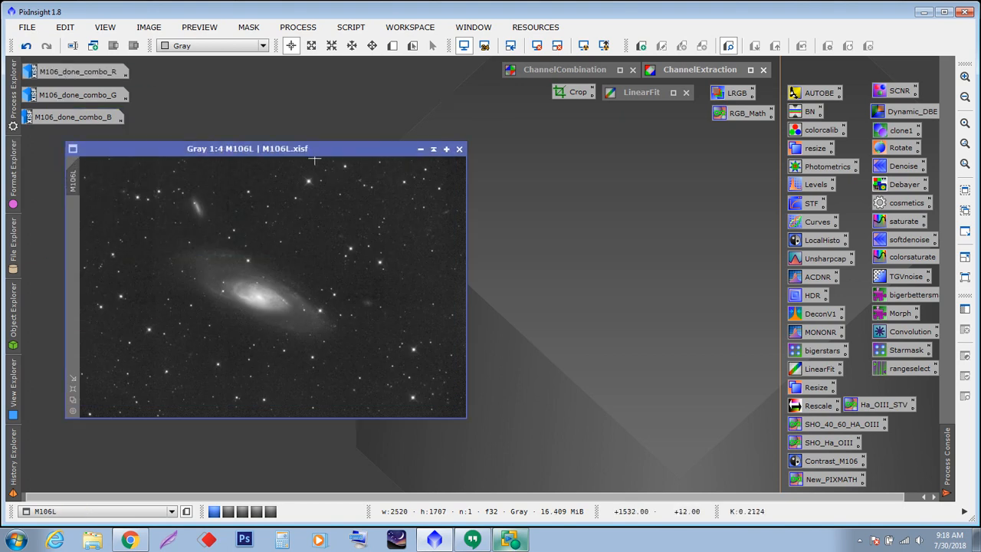
drag(307, 151, 566, 173)
drag(416, 171, 623, 132)
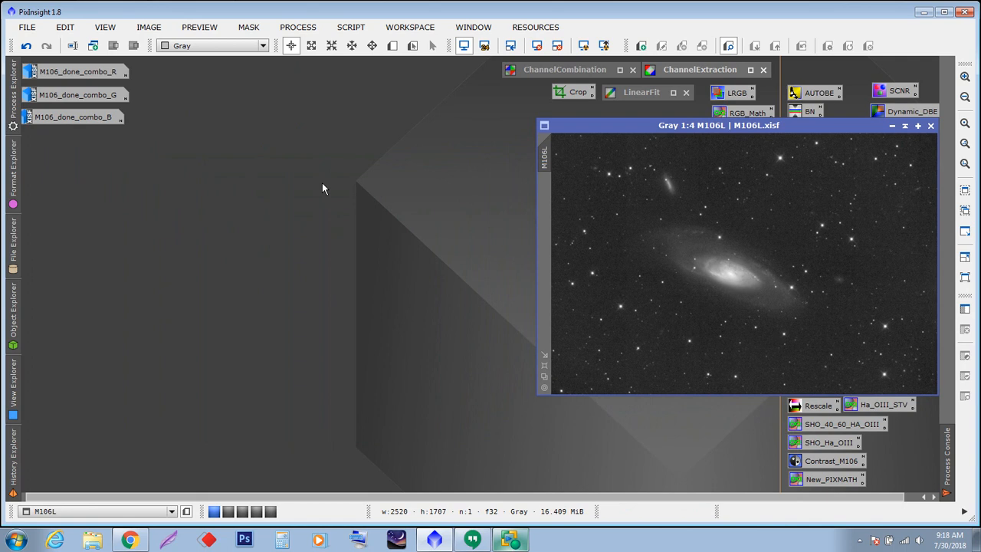
- Open the DynamicAlignment process from the full process list and move its window aside
click(299, 28)
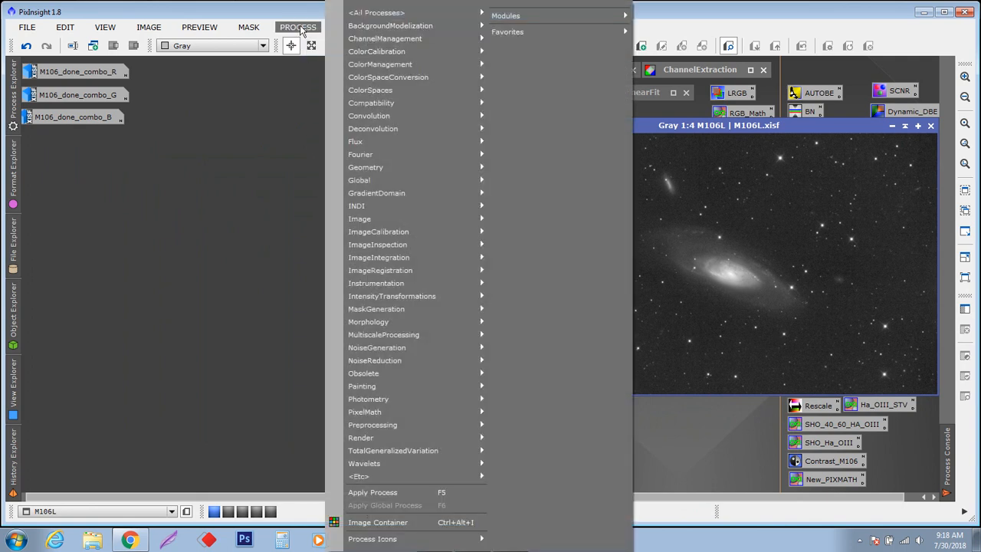
mouse_move(387, 14)
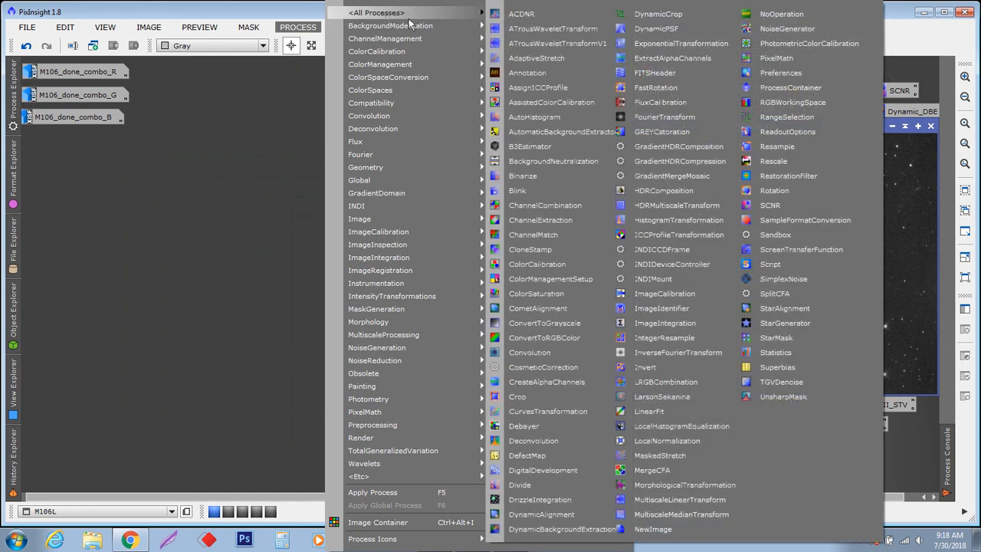
click(536, 514)
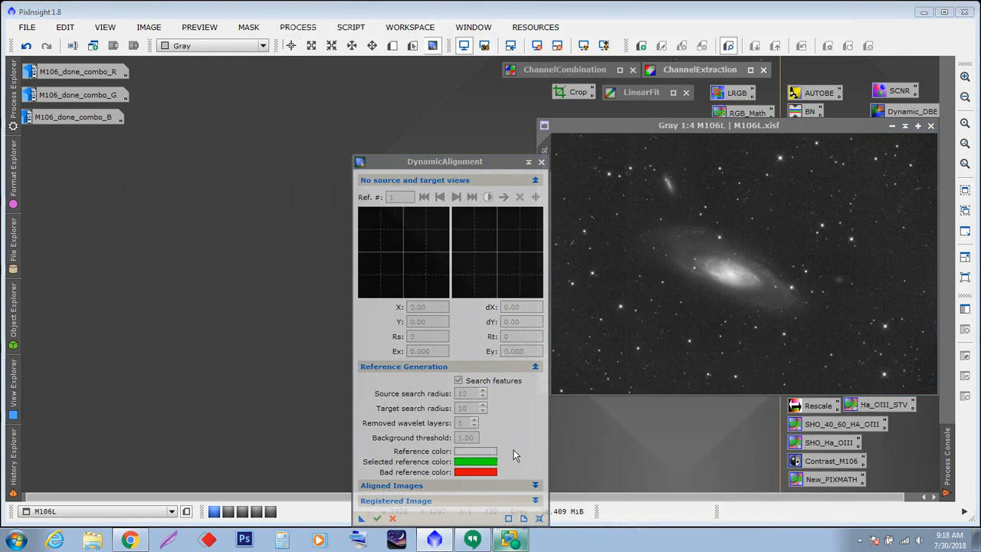
drag(428, 160, 437, 301)
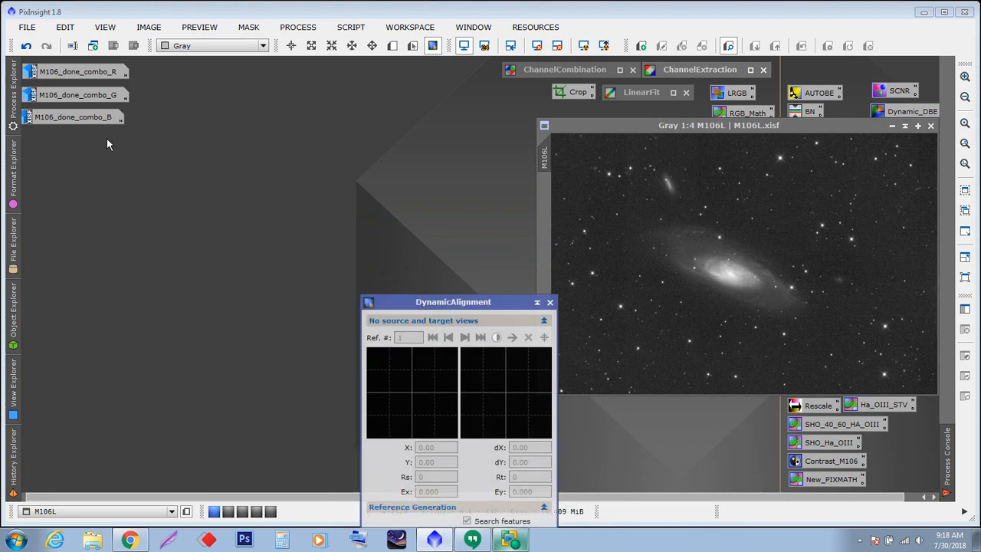
- Reopen the red channel image, then assign it as DynamicAlignment source view and M106L as target view
double_click(77, 71)
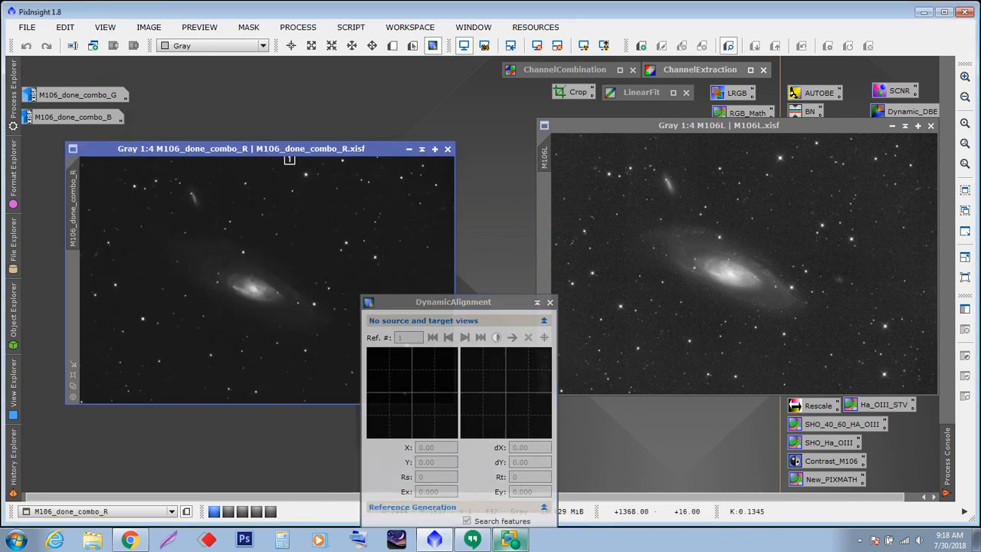
drag(283, 149, 298, 125)
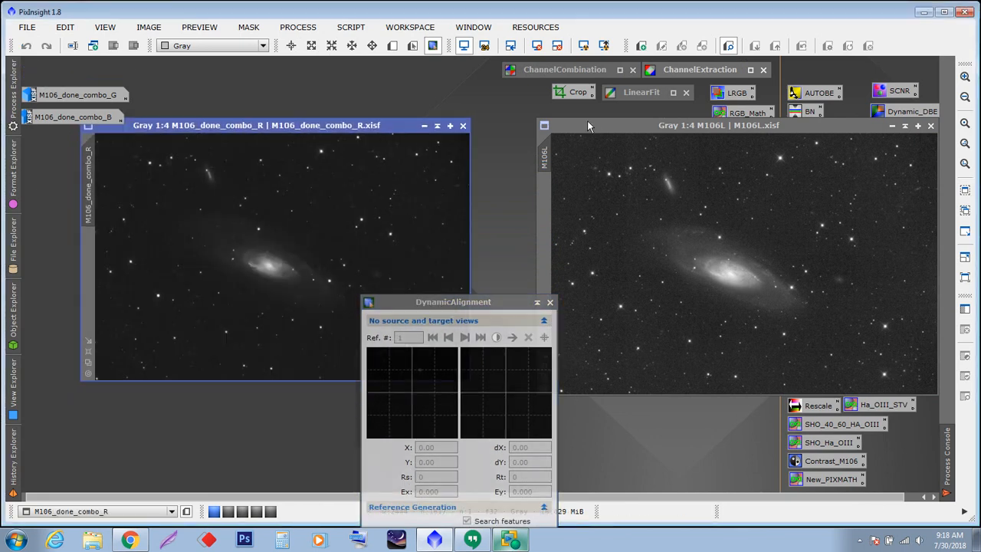
drag(458, 300, 483, 299)
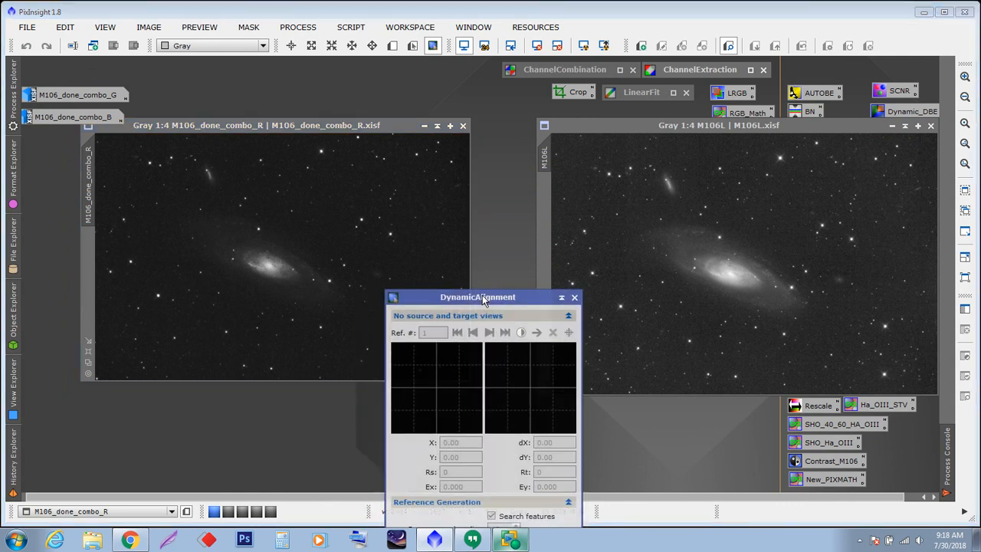
drag(483, 299, 479, 361)
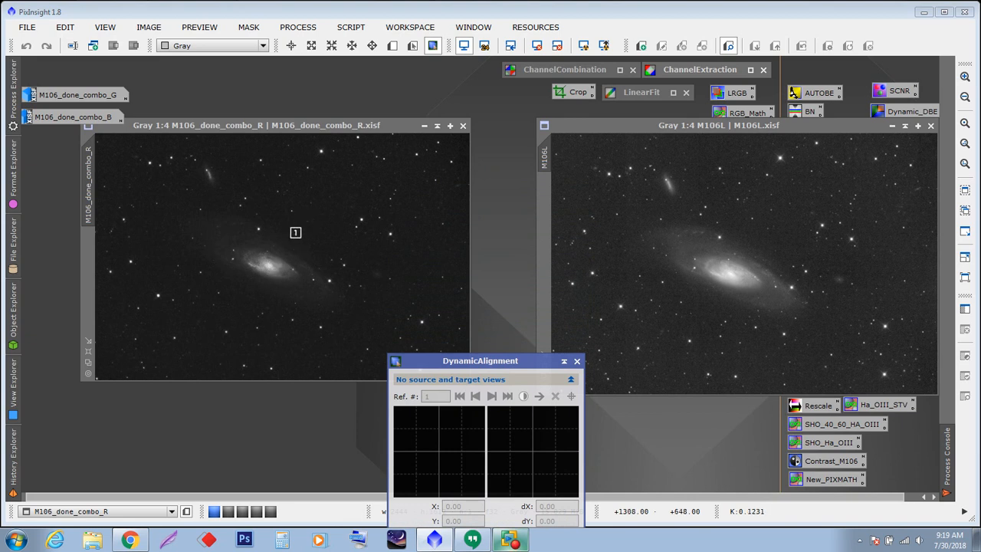
click(292, 235)
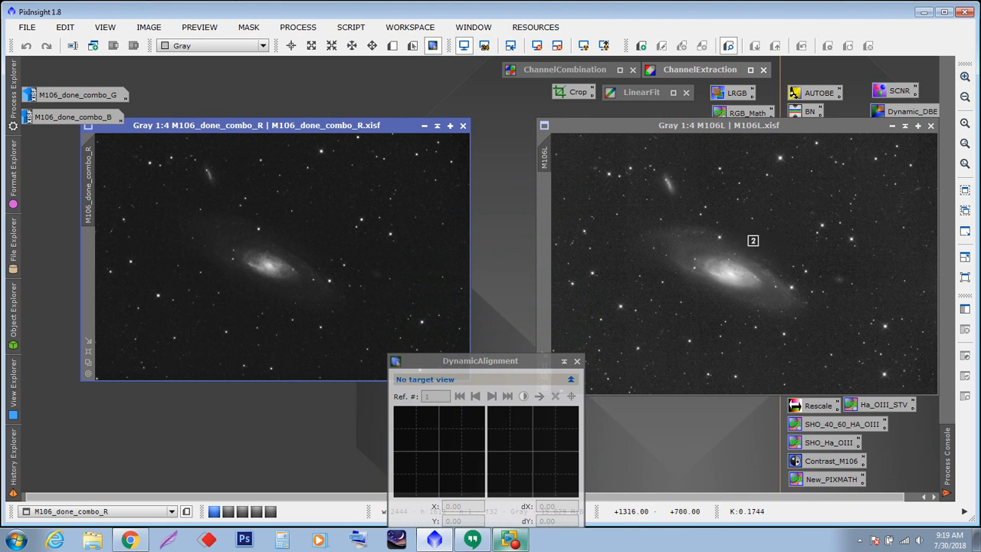
click(752, 240)
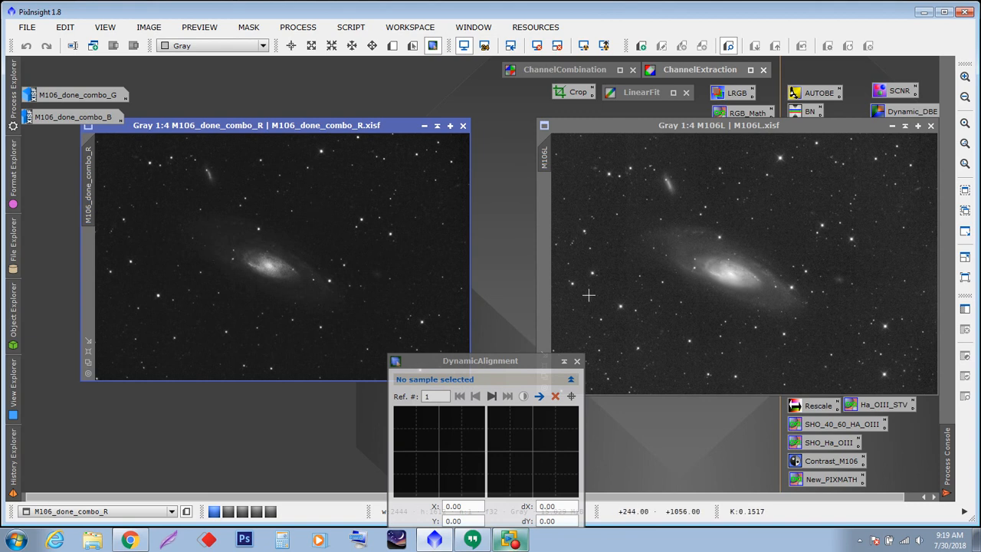
- Set both the source and target search radius to 60
drag(513, 360, 492, 135)
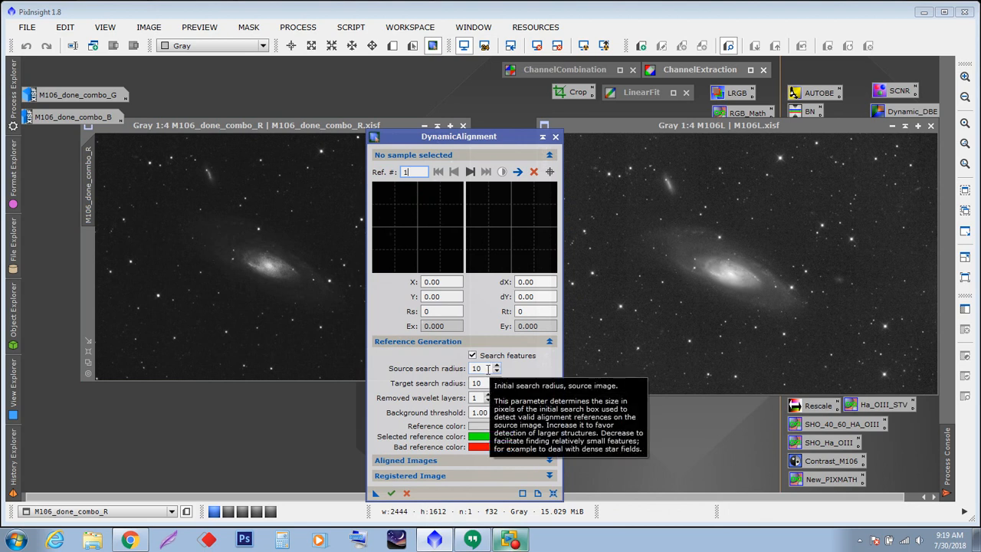
click(488, 369)
double_click(488, 368)
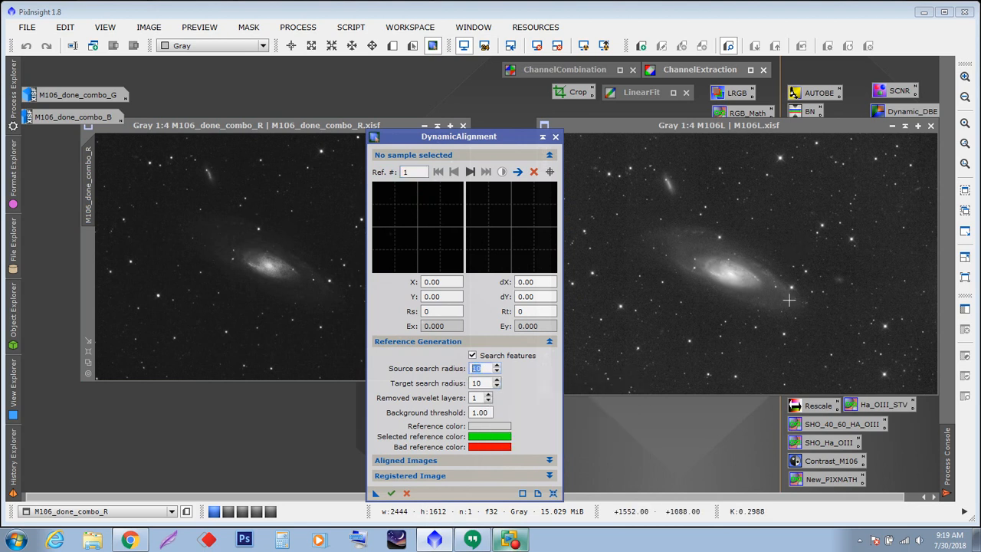
text(60)
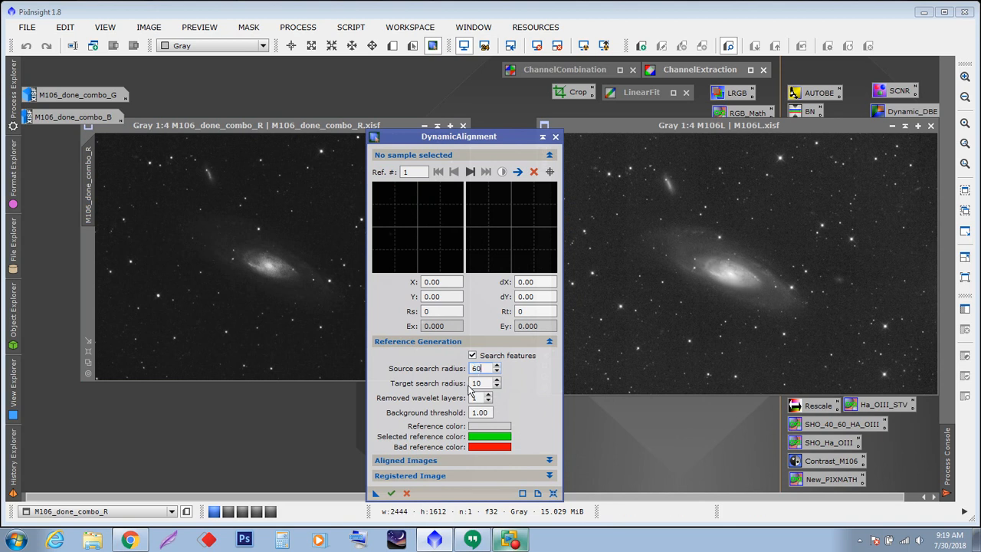
double_click(478, 383)
text(60)
- Place three alignment reference samples on stars near the galaxy in the red channel image
drag(460, 135, 422, 400)
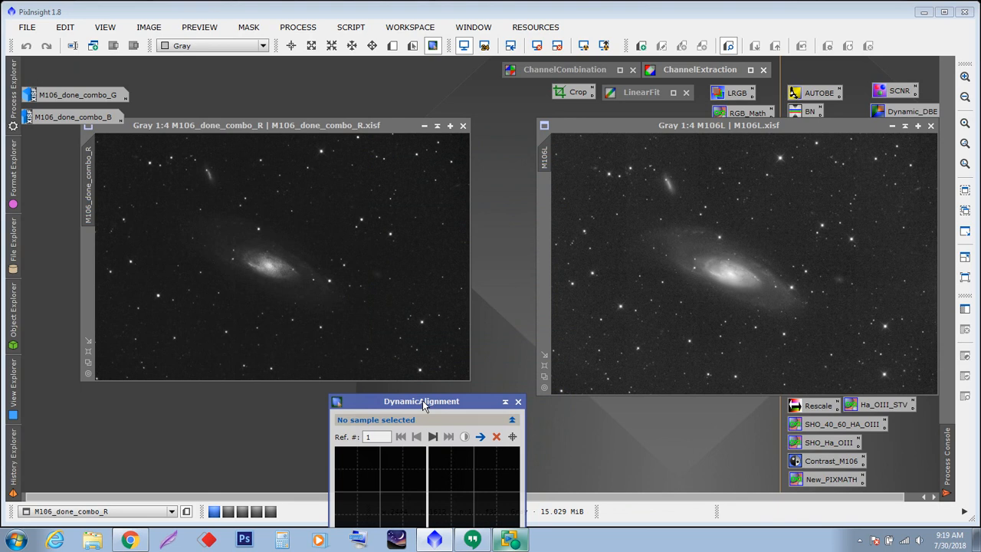
drag(423, 400, 482, 258)
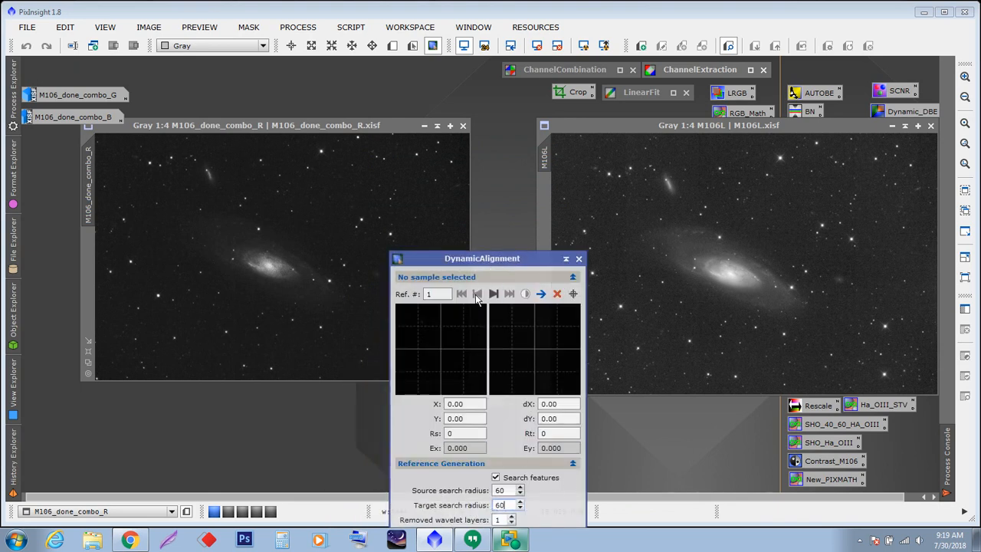
drag(488, 259, 496, 404)
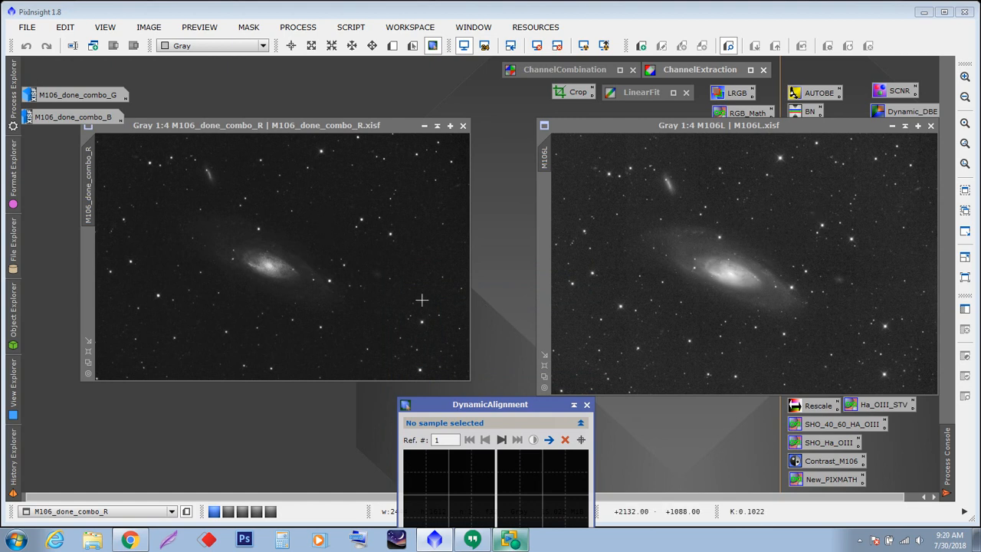
click(360, 220)
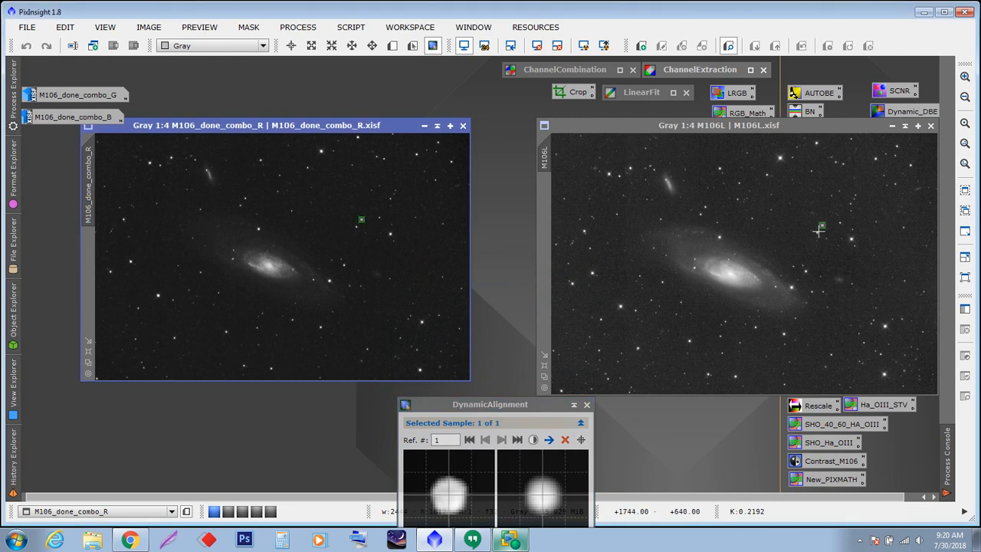
click(390, 234)
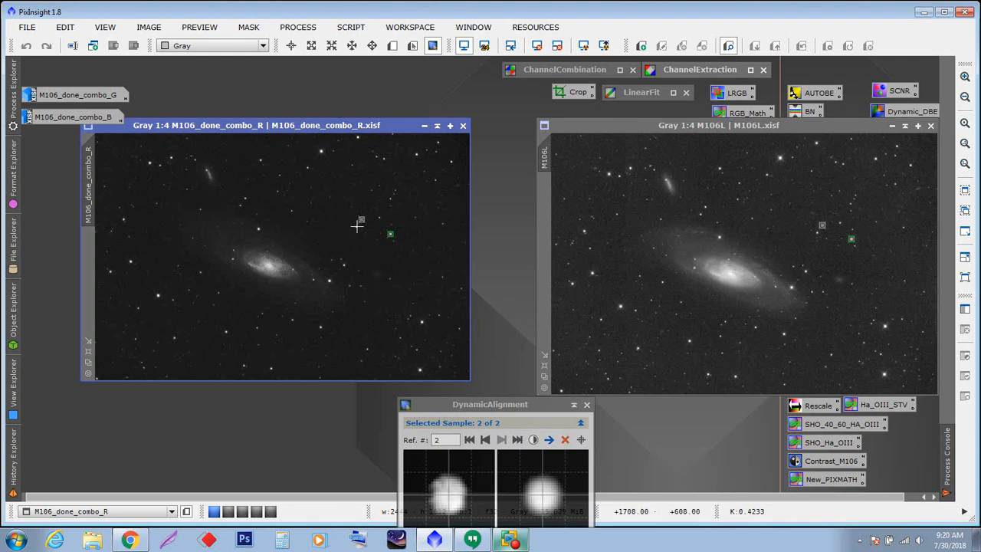
click(357, 227)
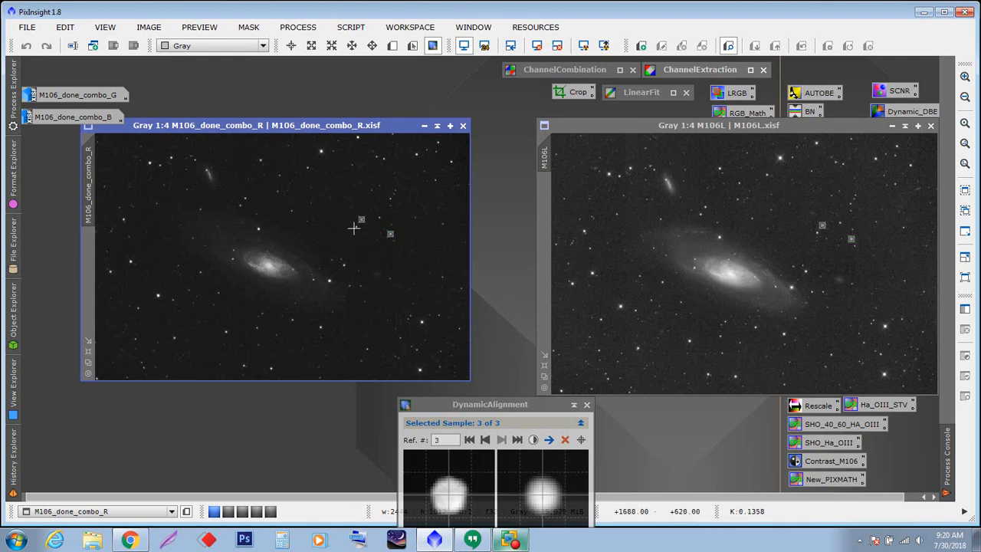
- Delete the selected reference sample, then place new samples on stars near the galaxy and along the image's upper edge
click(565, 439)
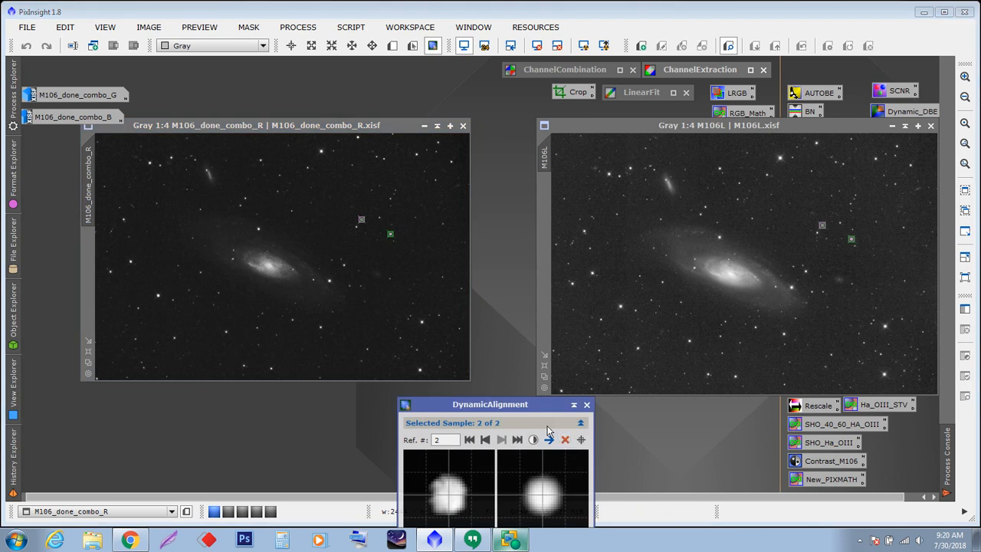
click(329, 280)
click(258, 230)
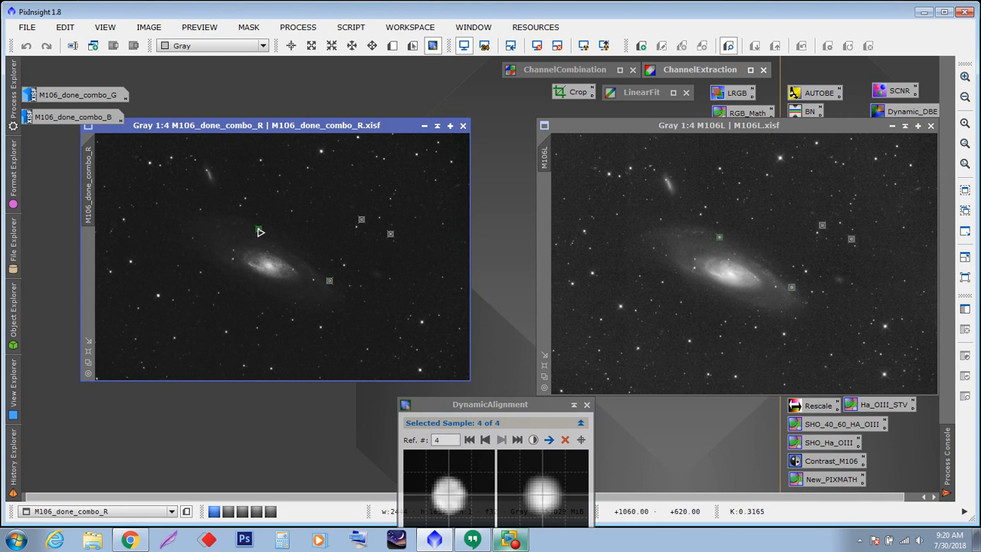
click(320, 152)
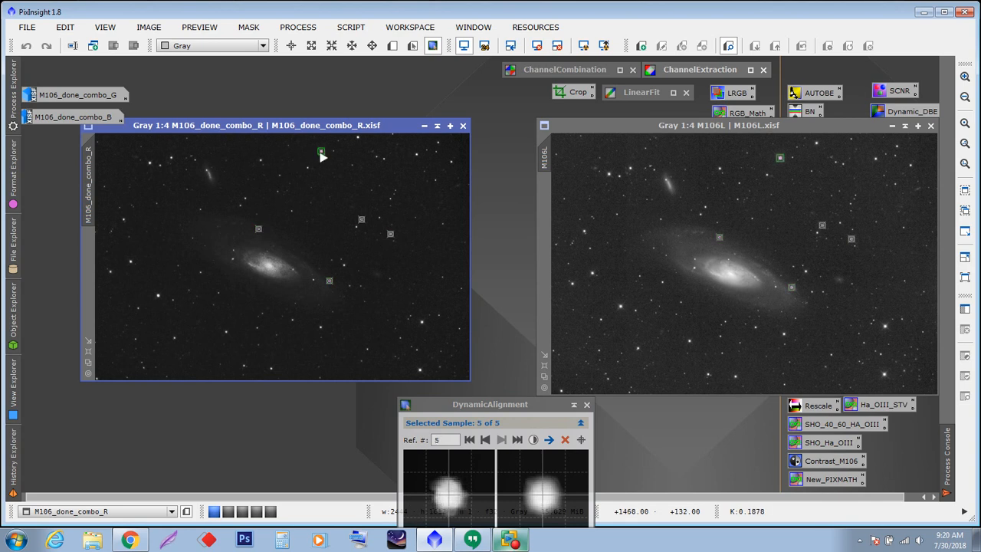
click(357, 137)
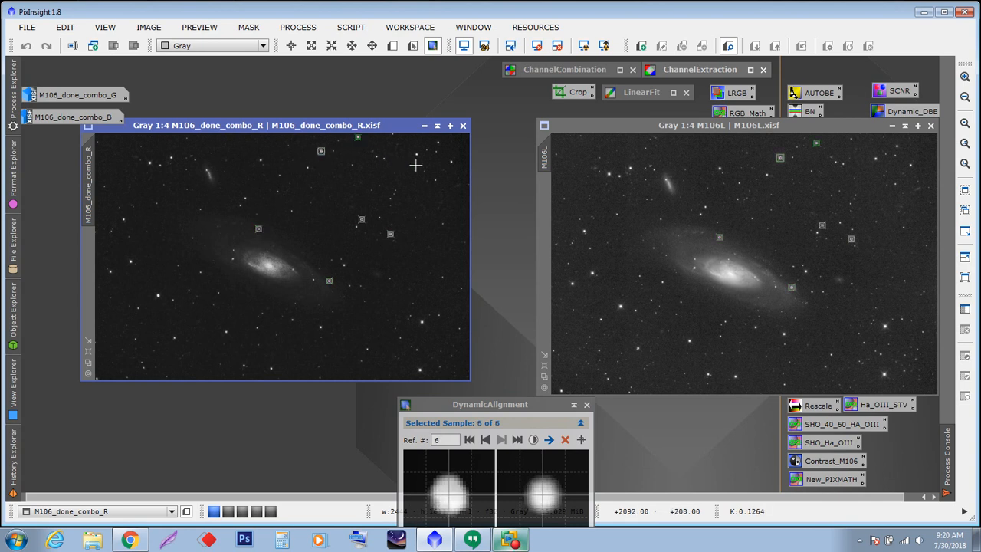
click(415, 155)
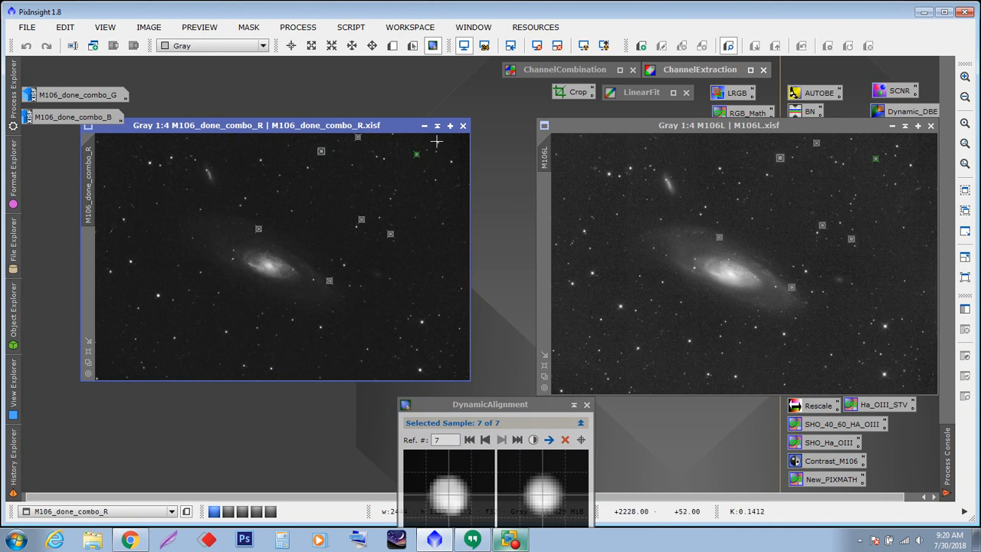
click(437, 143)
click(451, 161)
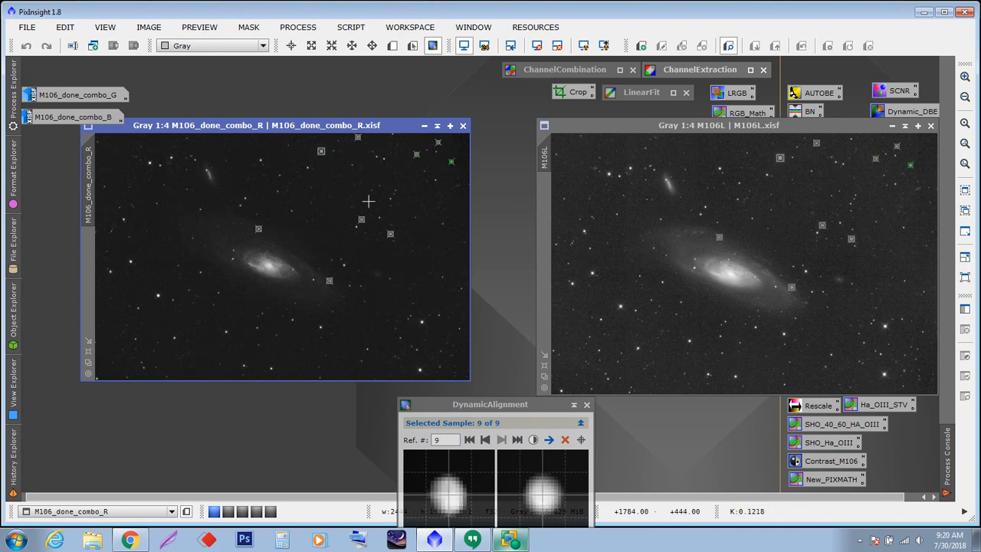
- Add alignment samples on stars across the lower-left and lower-right parts of the red channel image
click(158, 294)
click(175, 338)
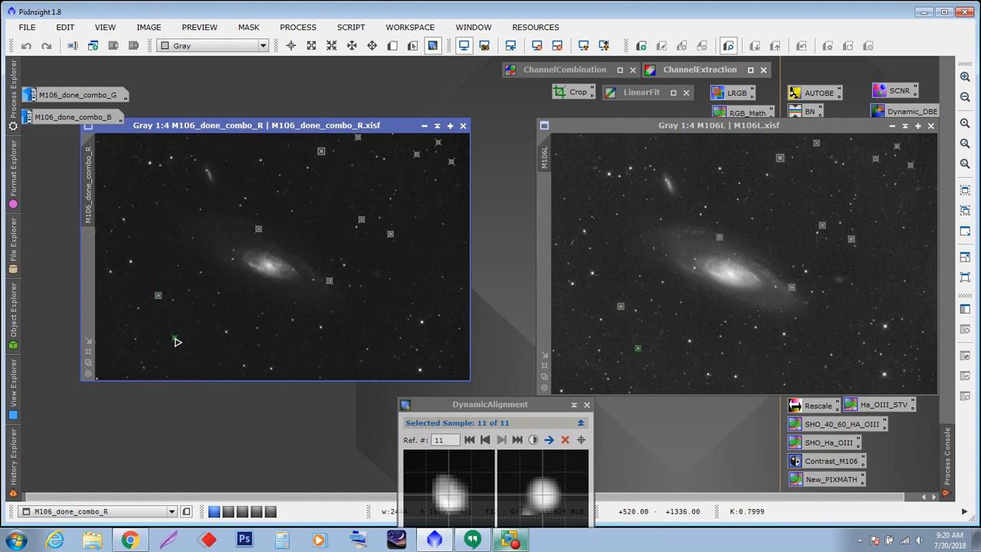
click(226, 332)
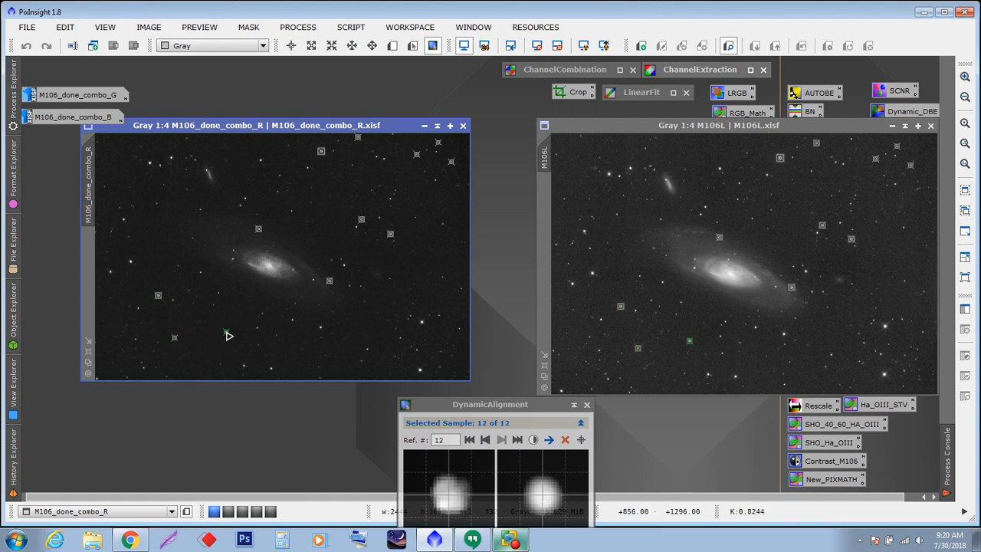
click(273, 371)
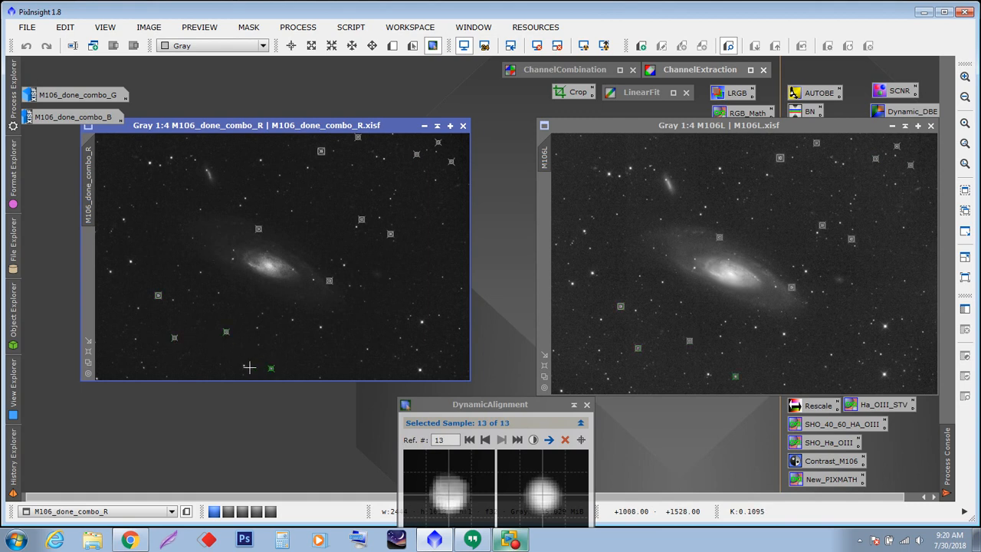
click(243, 366)
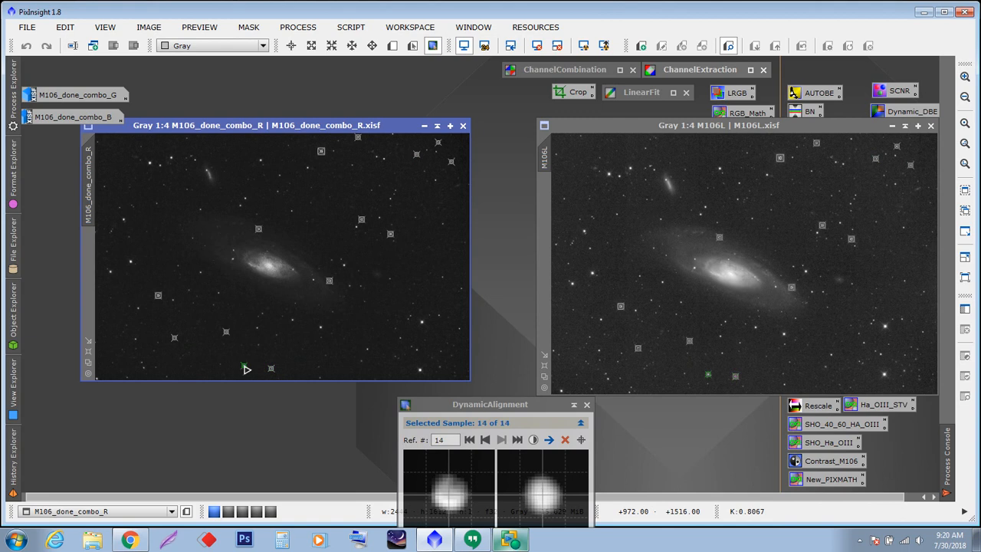
click(320, 329)
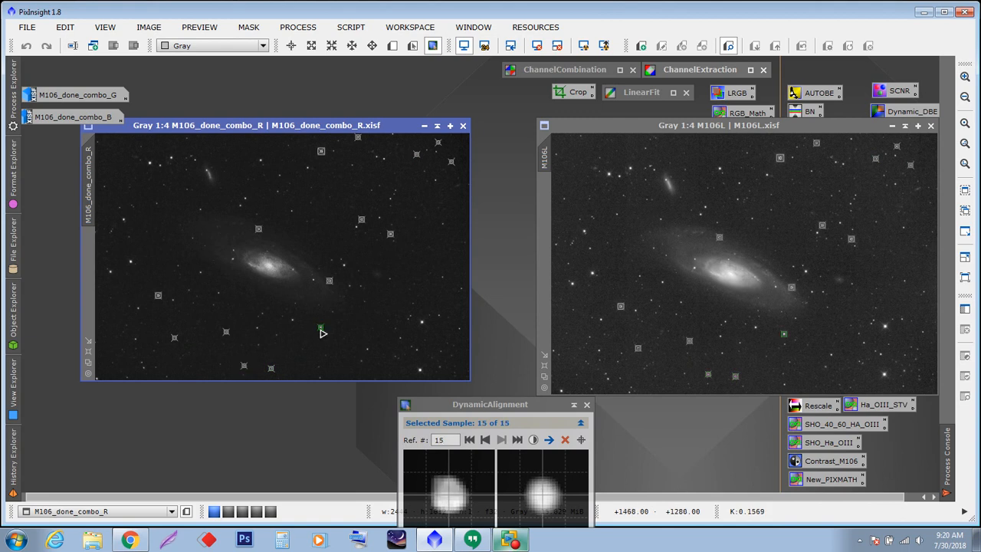
click(369, 352)
click(421, 370)
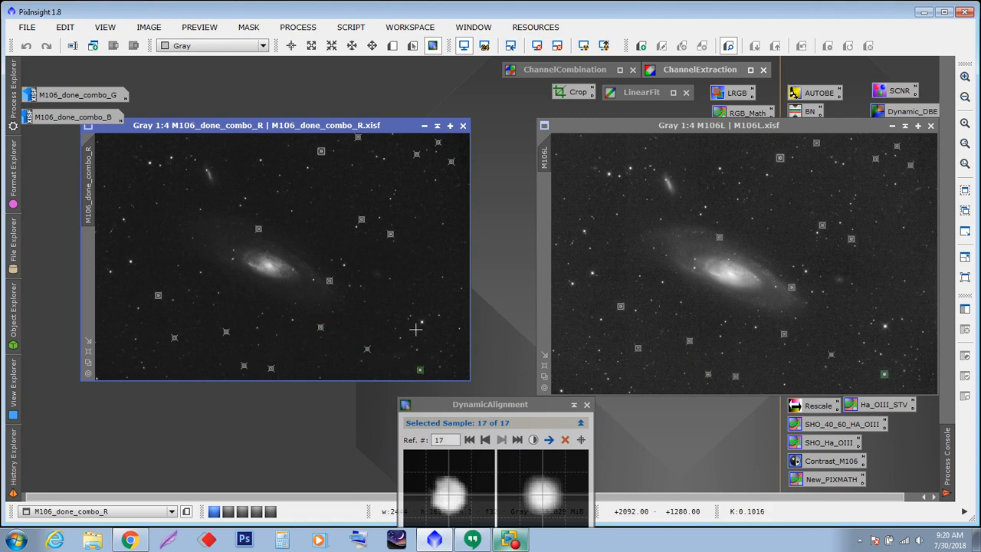
click(422, 322)
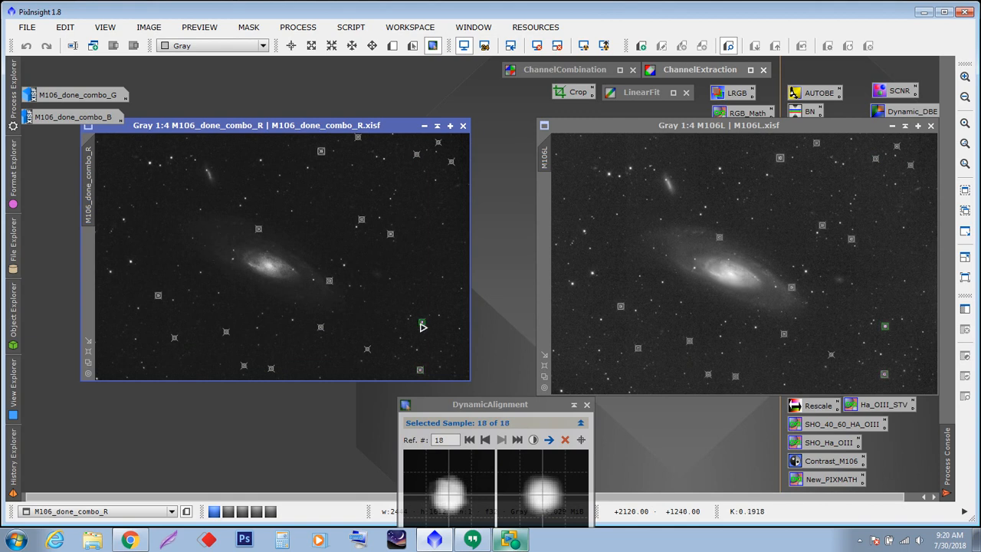
- Place samples on stars along the left side and upper-left corner, deleting the last misplaced sample
click(131, 261)
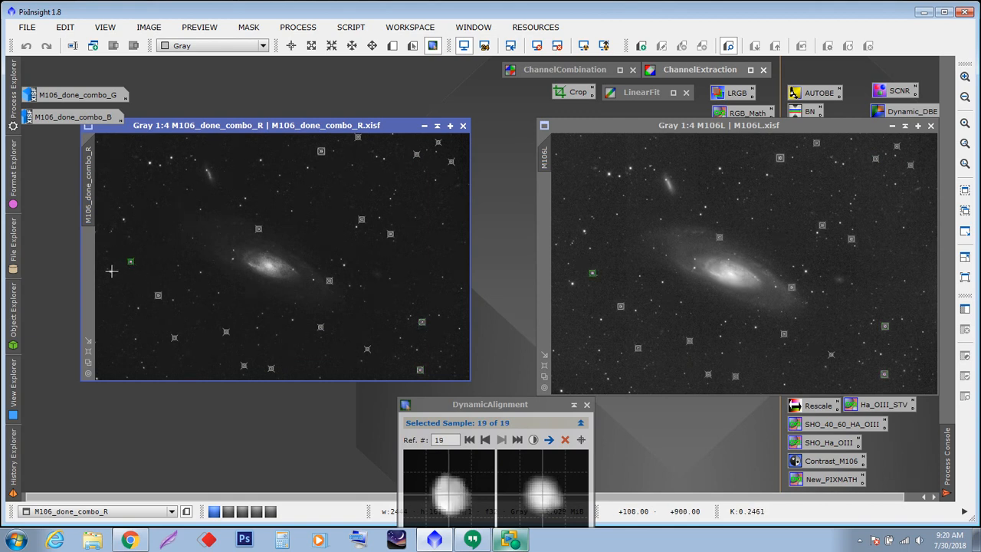
click(111, 271)
click(124, 220)
click(149, 162)
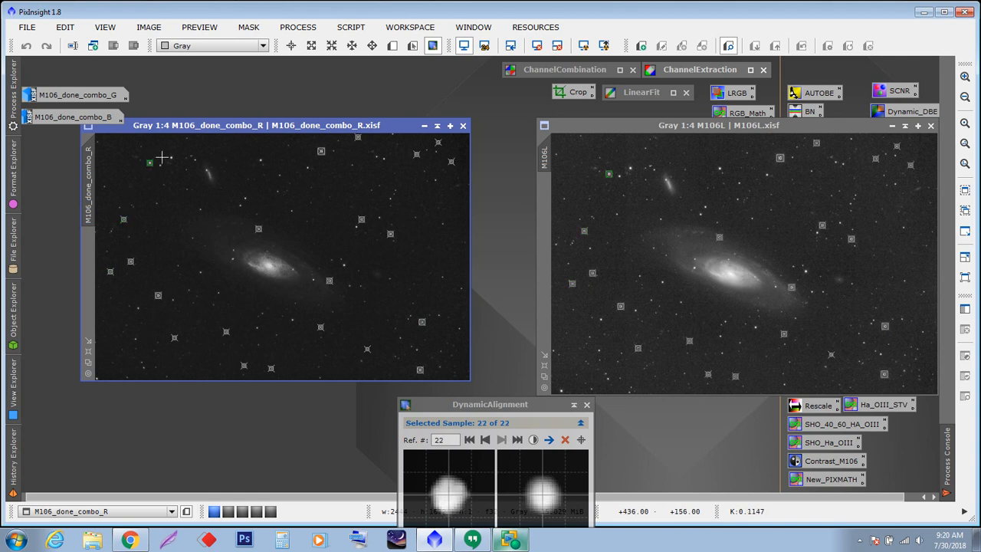
click(171, 158)
click(156, 163)
click(565, 439)
- Set both the source and target search radius to 40 in DynamicAlignment
drag(493, 408, 450, 180)
drag(476, 410, 442, 412)
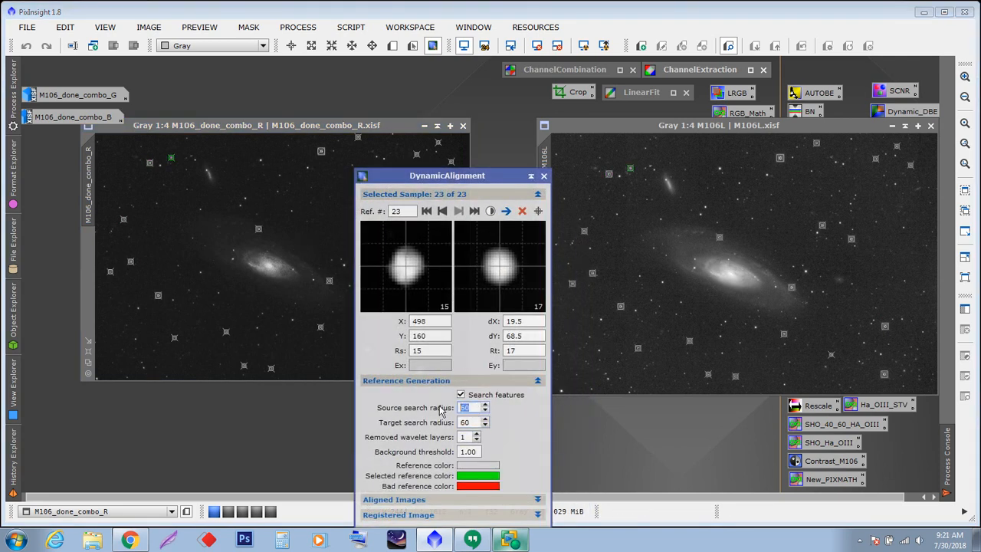
text(4)
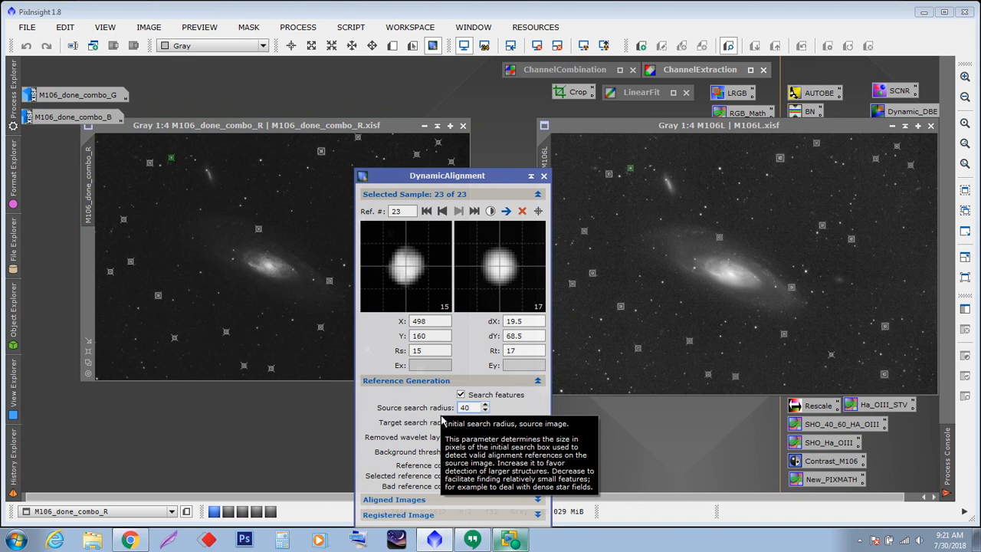
key(Tab)
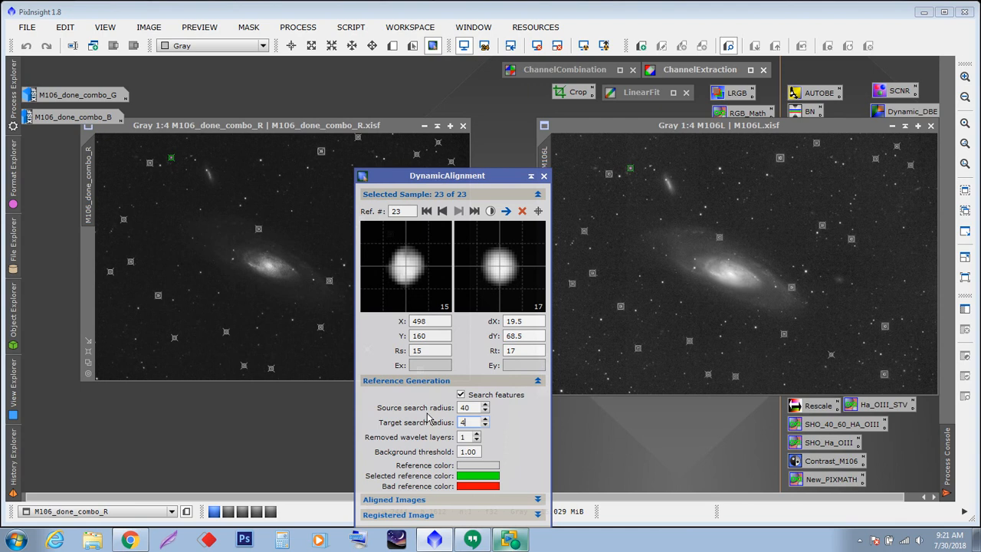
drag(460, 178, 470, 422)
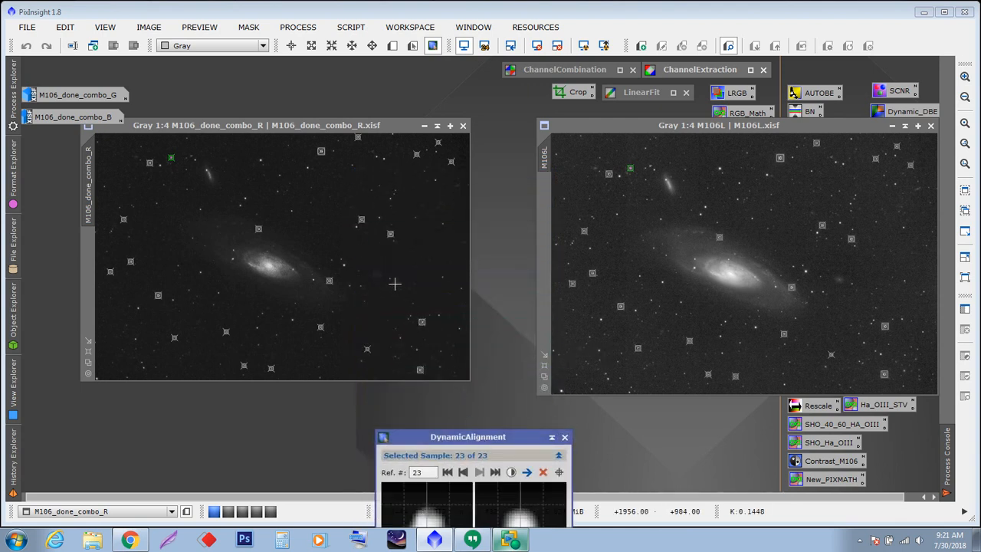
- Add more alignment samples on stars around the galaxy and toward the upper-right of the red channel image
click(343, 266)
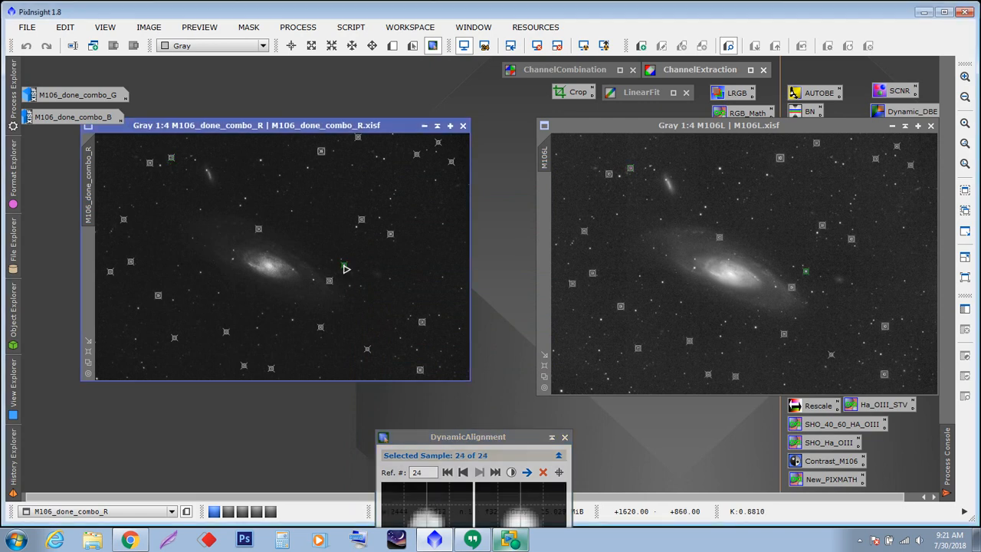
click(245, 200)
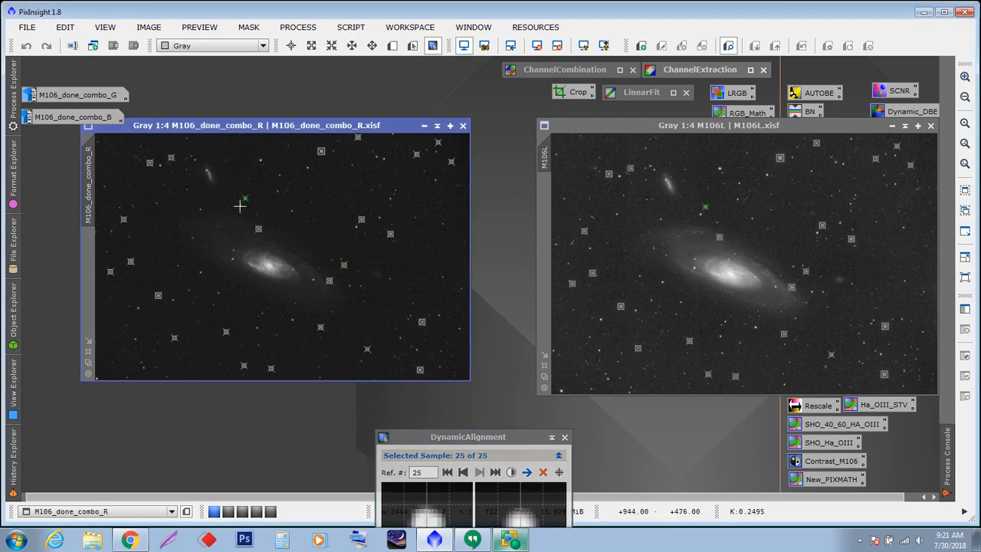
click(240, 206)
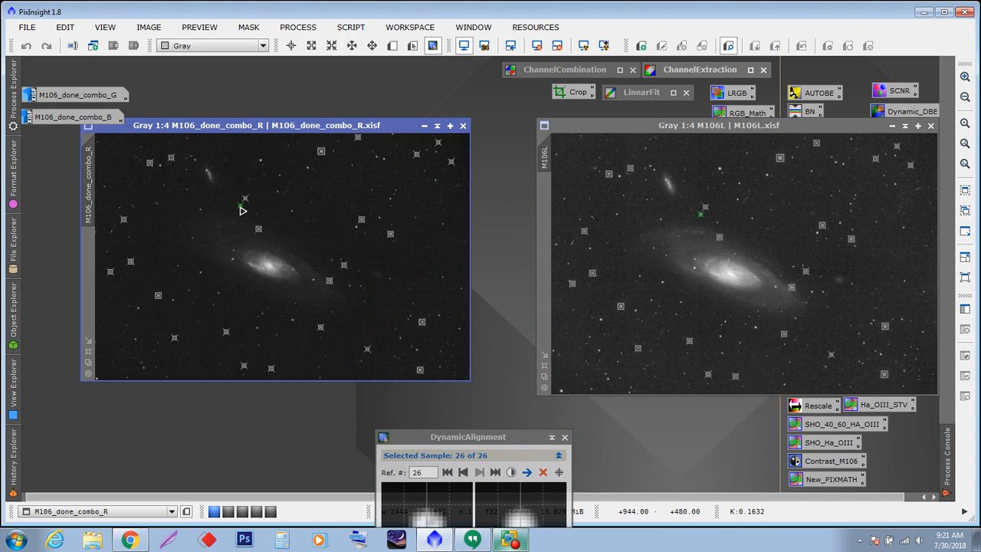
click(259, 160)
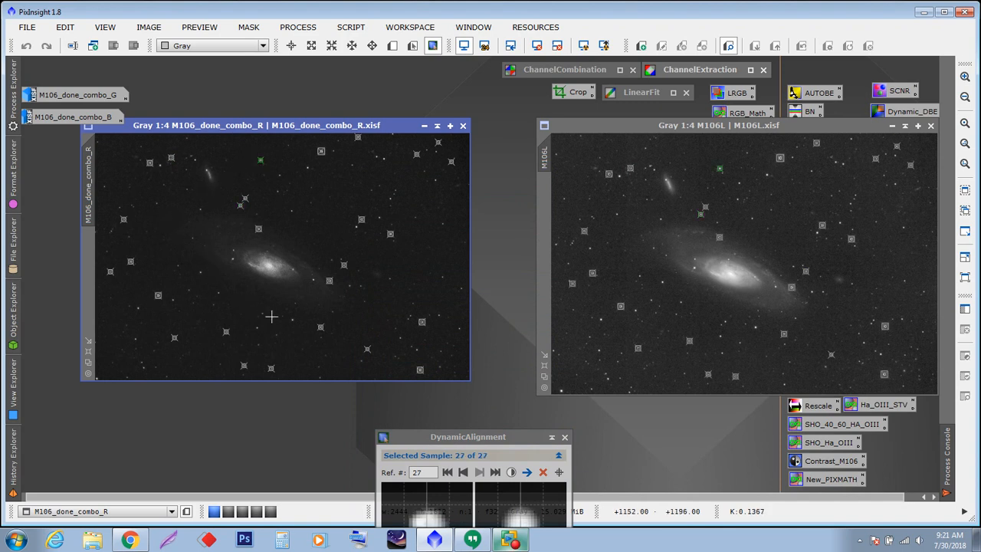
click(291, 319)
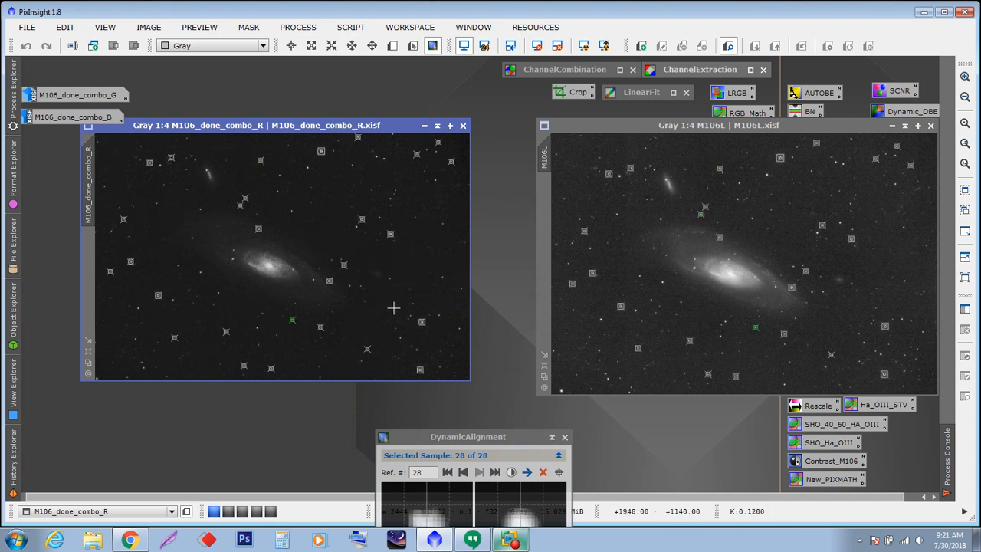
click(435, 180)
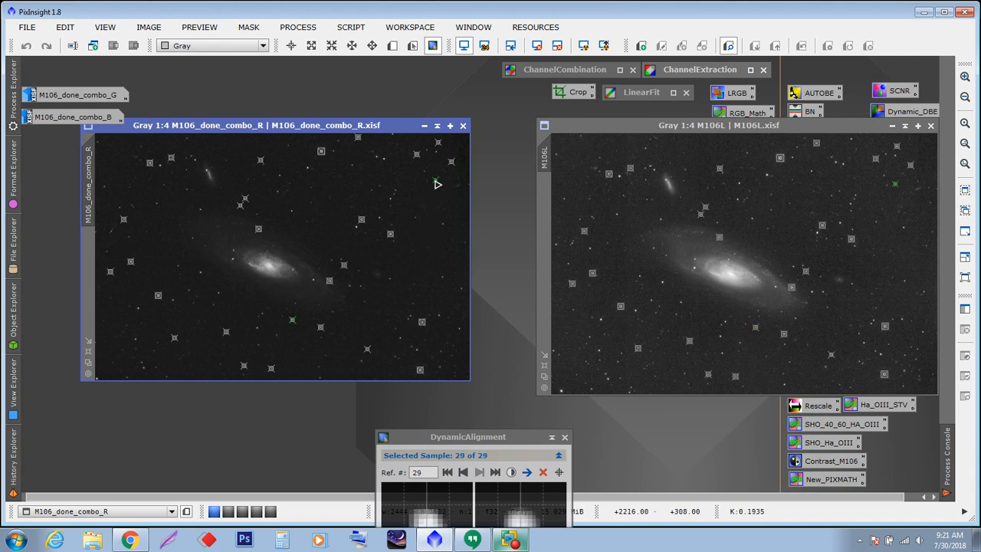
click(292, 210)
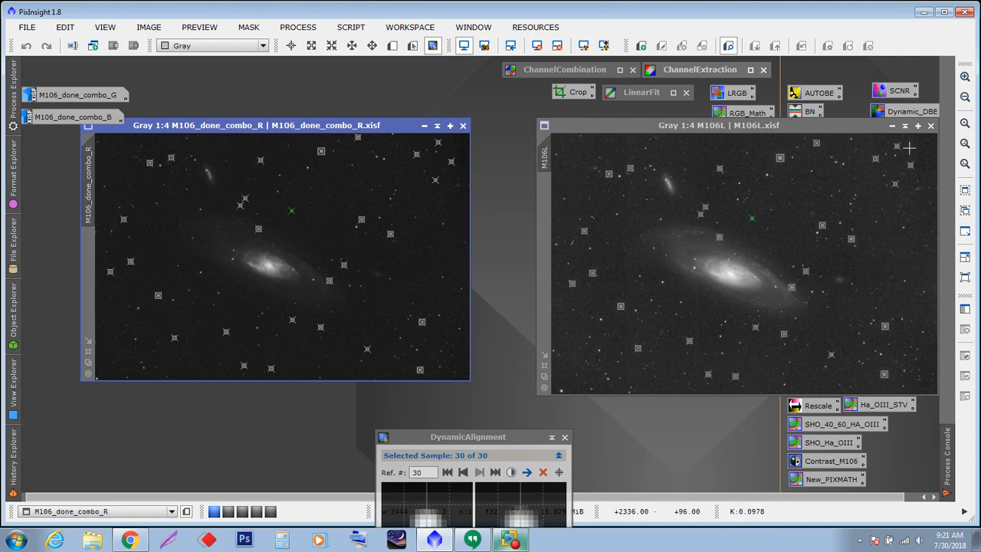
- Move the M106L window and add samples on stars in the lower part of the red channel image
drag(838, 125, 816, 118)
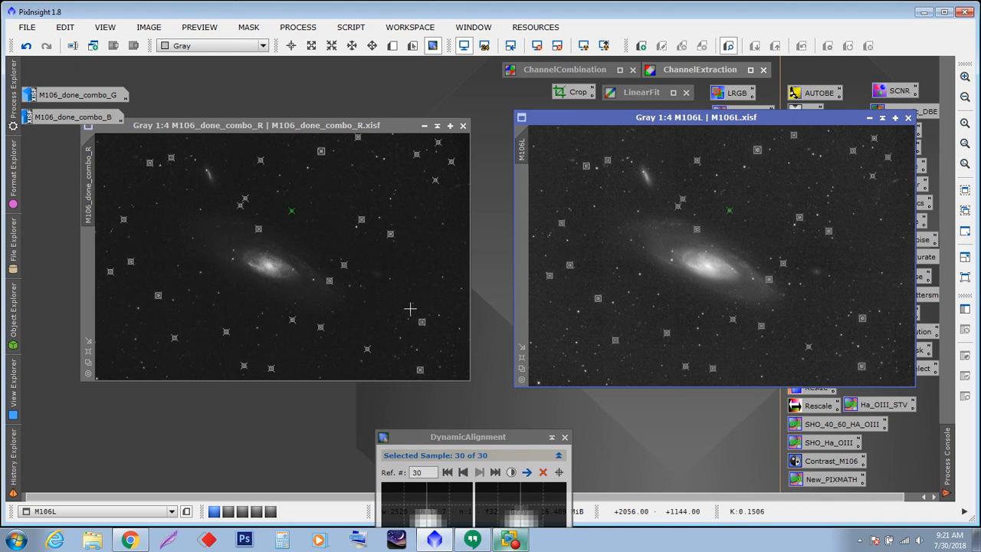
click(362, 359)
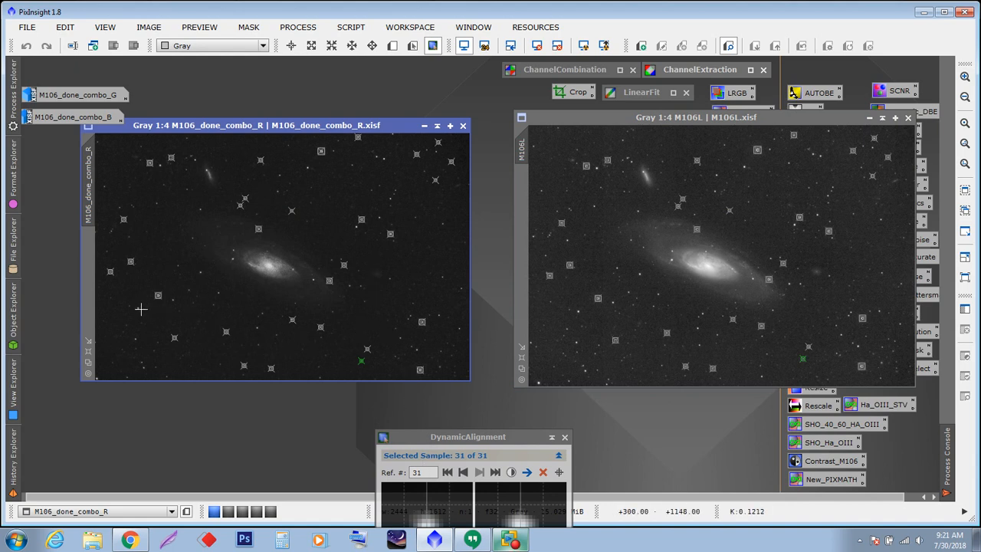
click(138, 308)
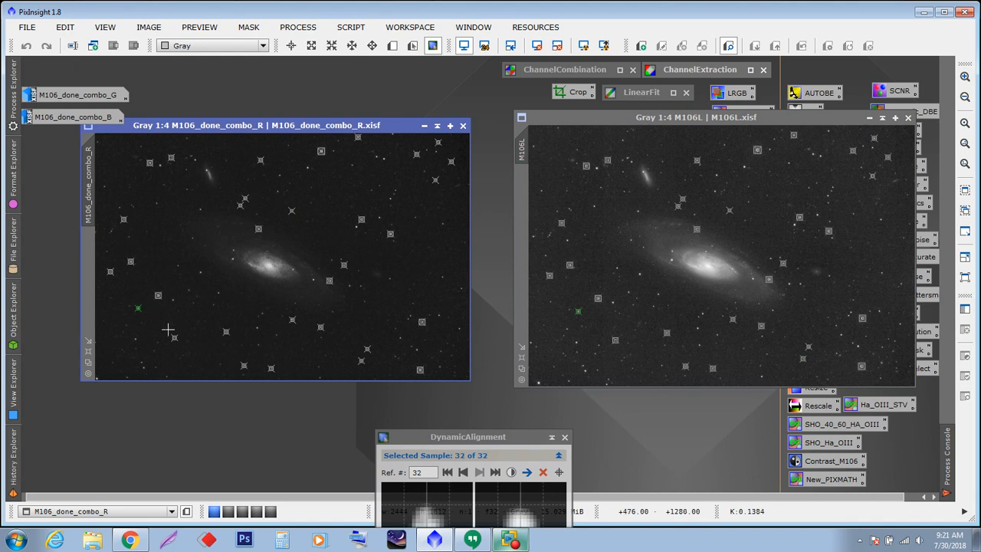
click(142, 362)
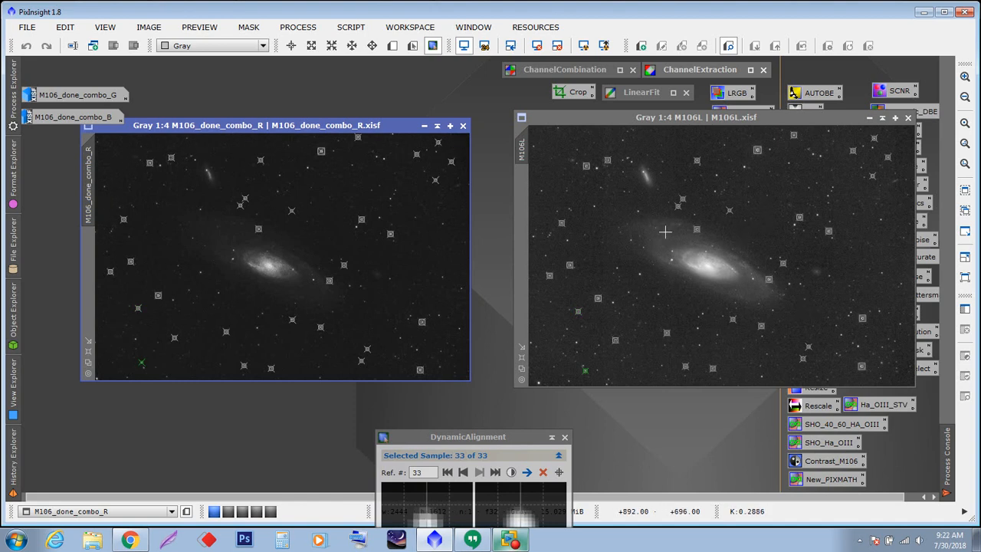
- Expand the DynamicAlignment window and execute the alignment
click(496, 450)
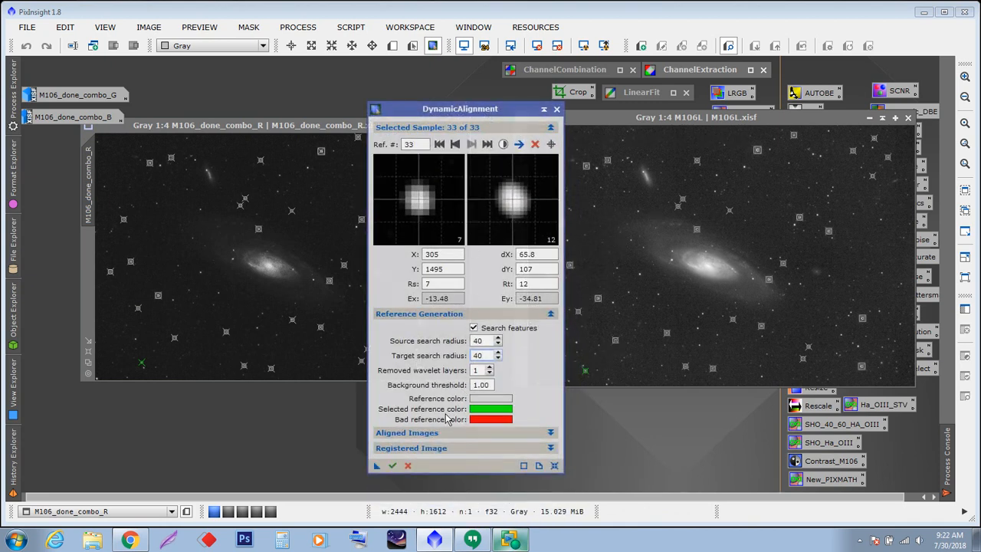
click(393, 466)
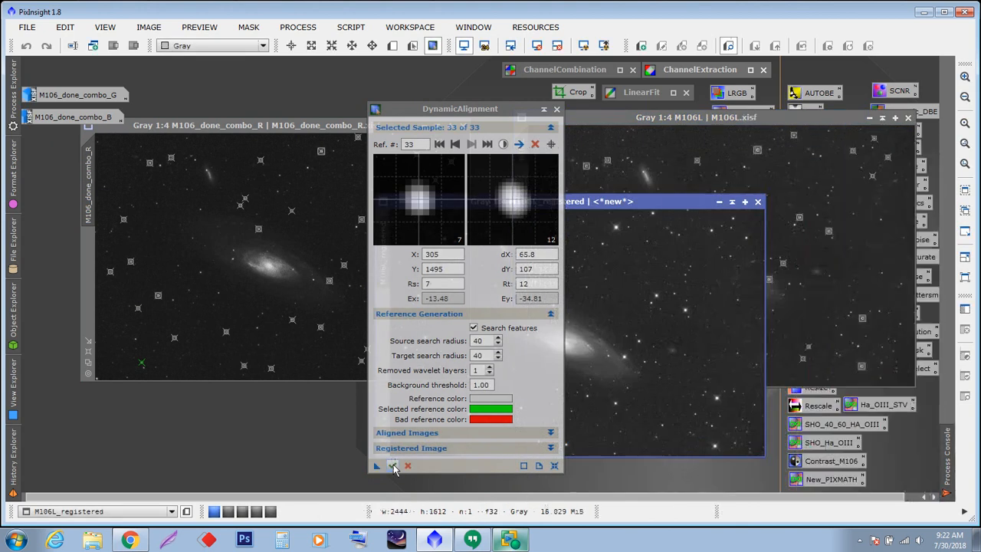
- Close the DynamicAlignment window, confirming cancellation of the dynamic session
drag(506, 109, 396, 320)
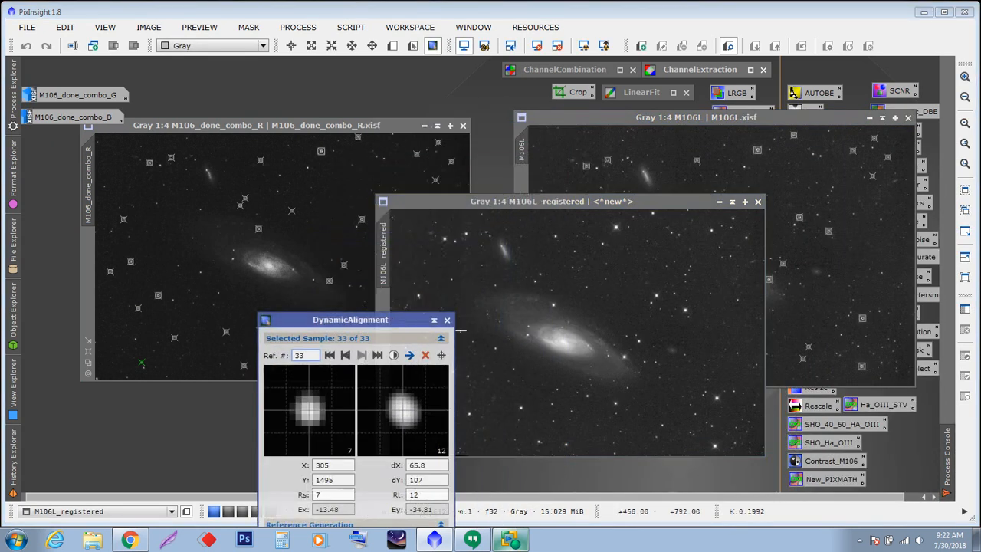
click(448, 320)
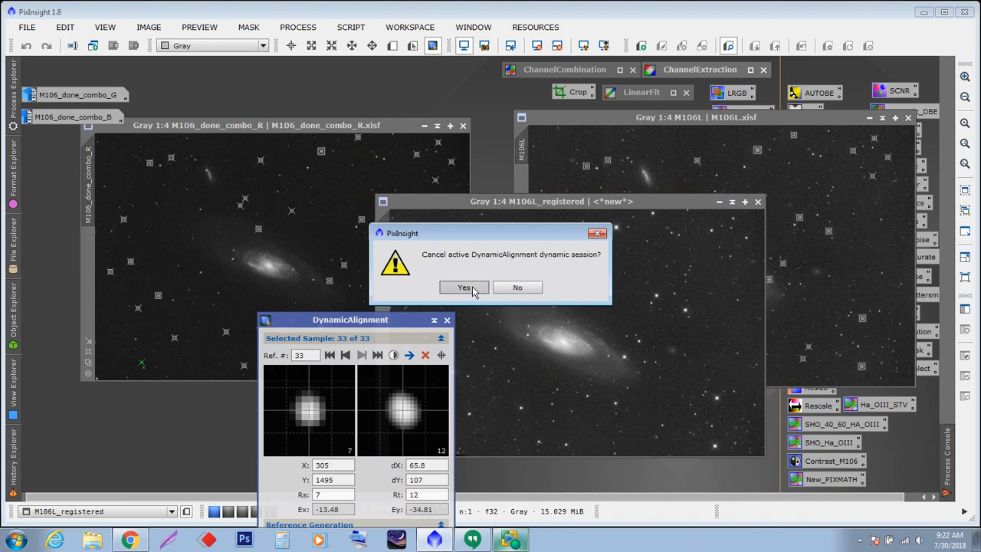
click(464, 286)
drag(561, 202, 550, 213)
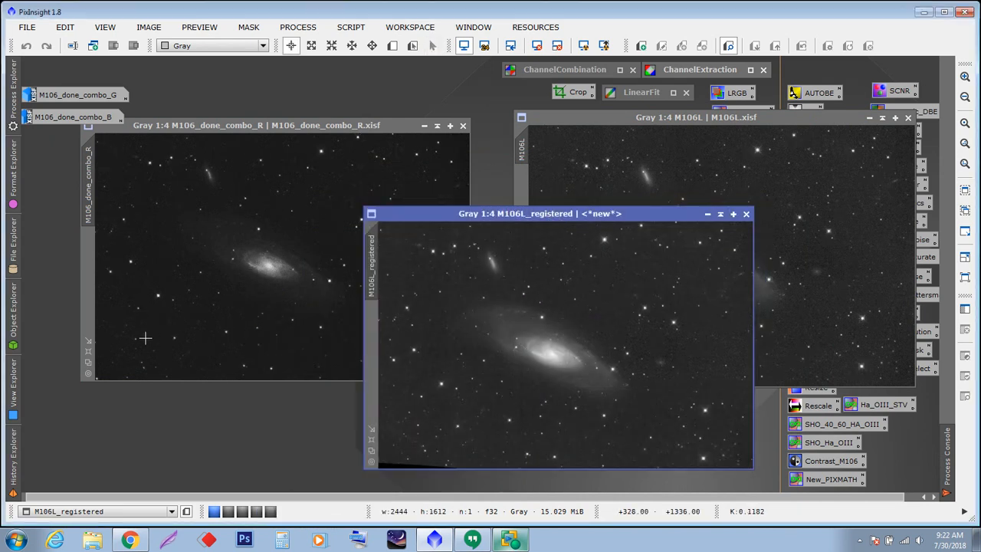
- Arrange the registered luminance image over the red channel and M106L windows to compare their alignment
click(90, 367)
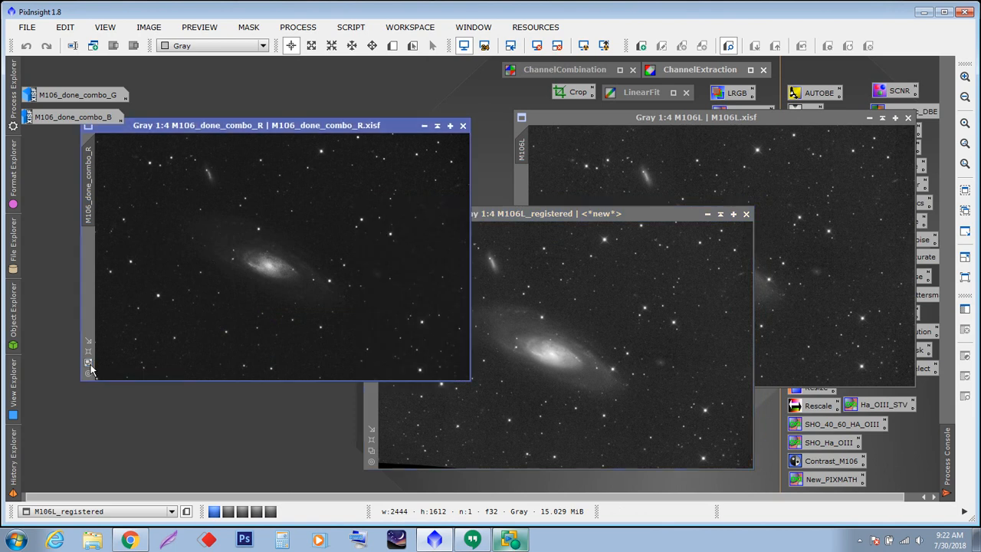
click(373, 456)
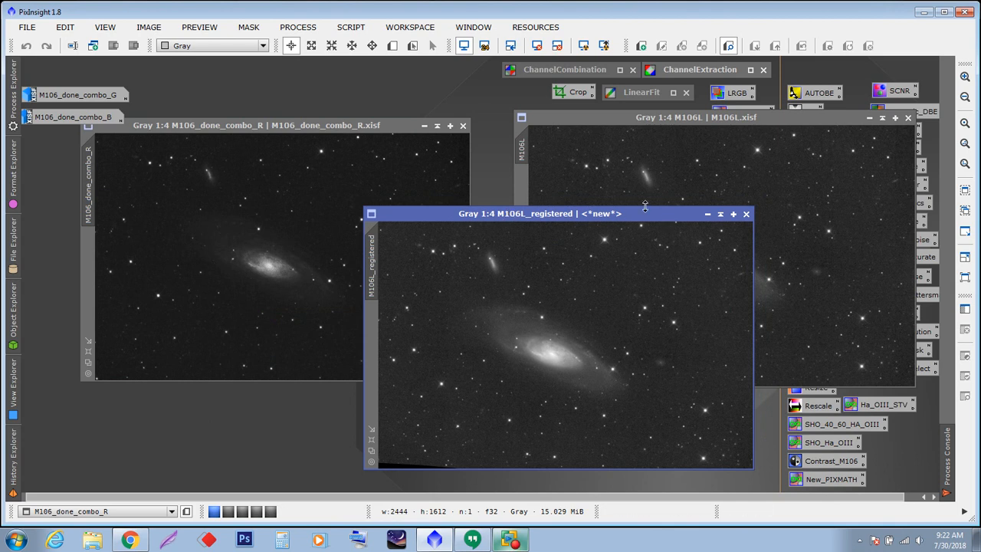
drag(580, 207, 299, 129)
click(299, 129)
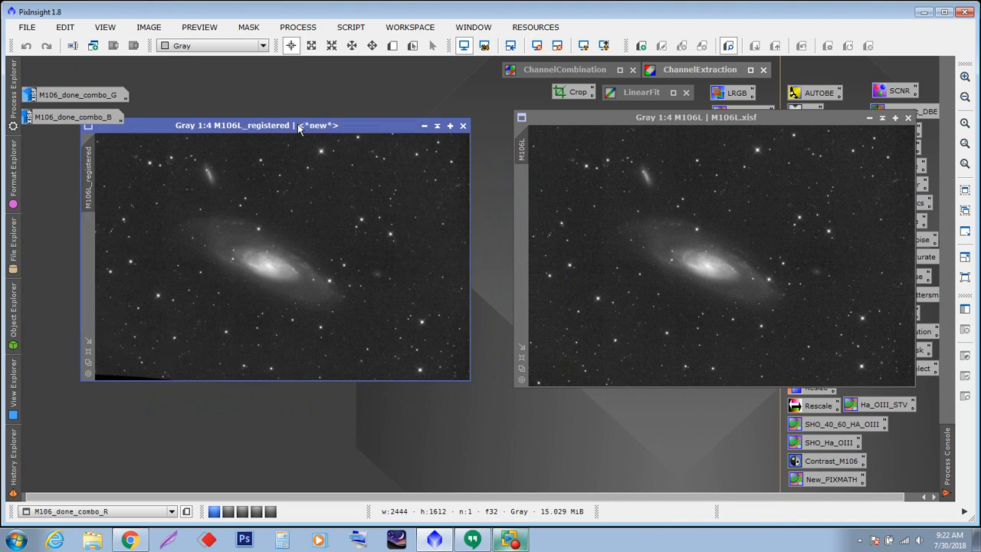
drag(299, 128, 321, 201)
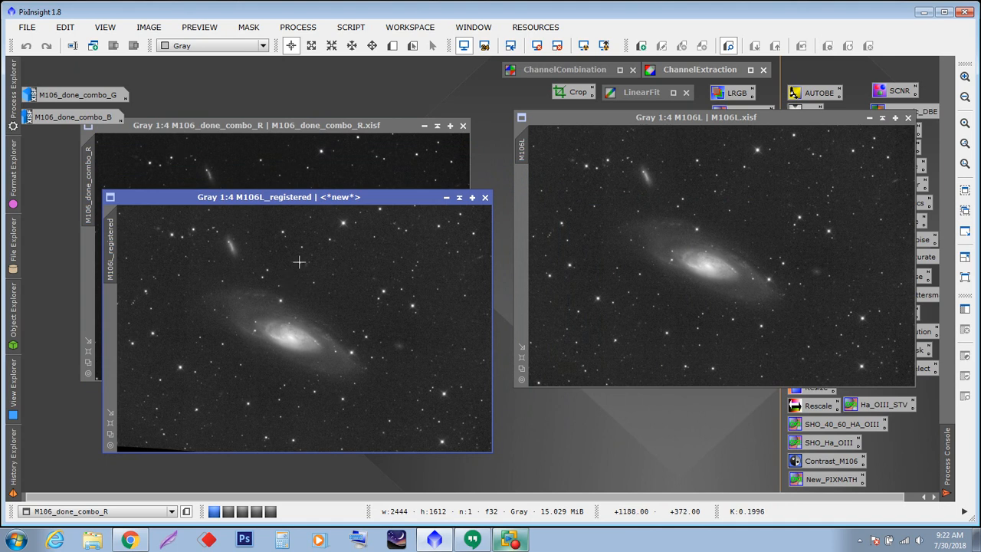
drag(691, 120, 537, 166)
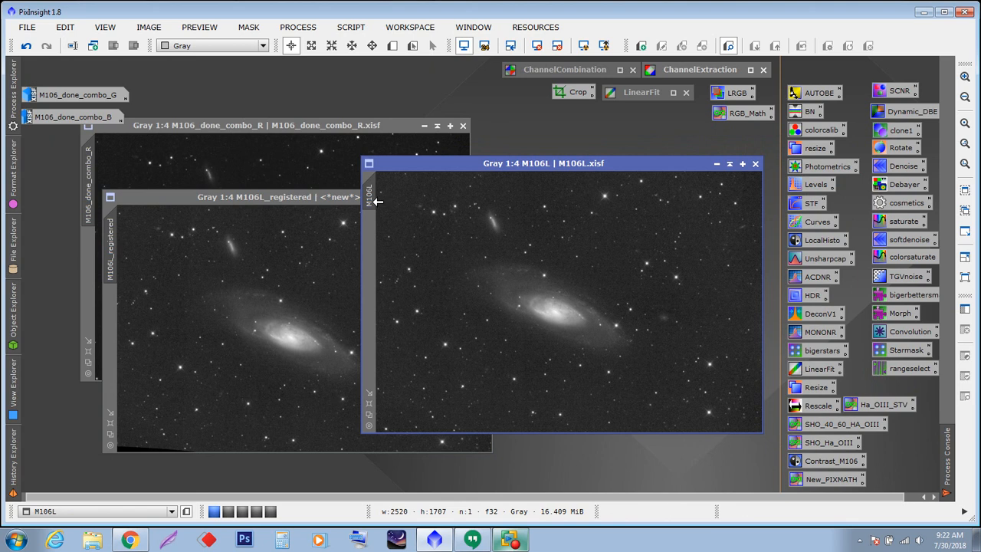
- Rename the M106L image identifier to M106LD
double_click(370, 202)
click(442, 273)
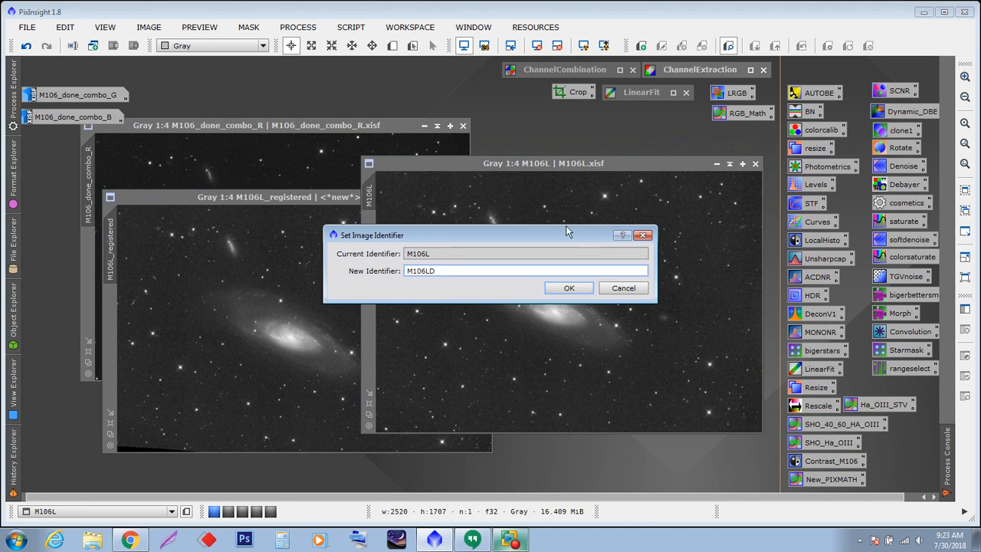
click(569, 289)
- Save the M106LD image as M106LD.xisf in the video folder
click(27, 27)
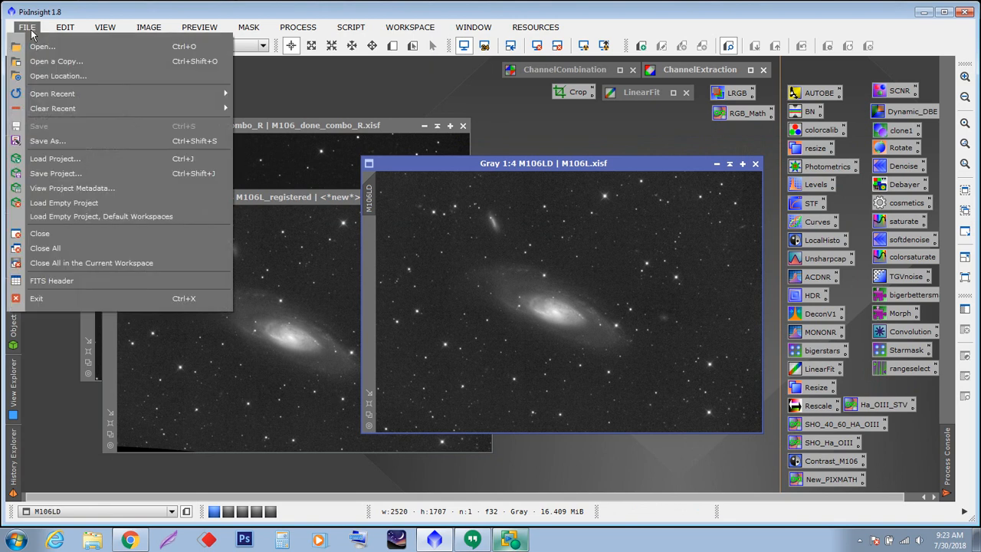
click(47, 141)
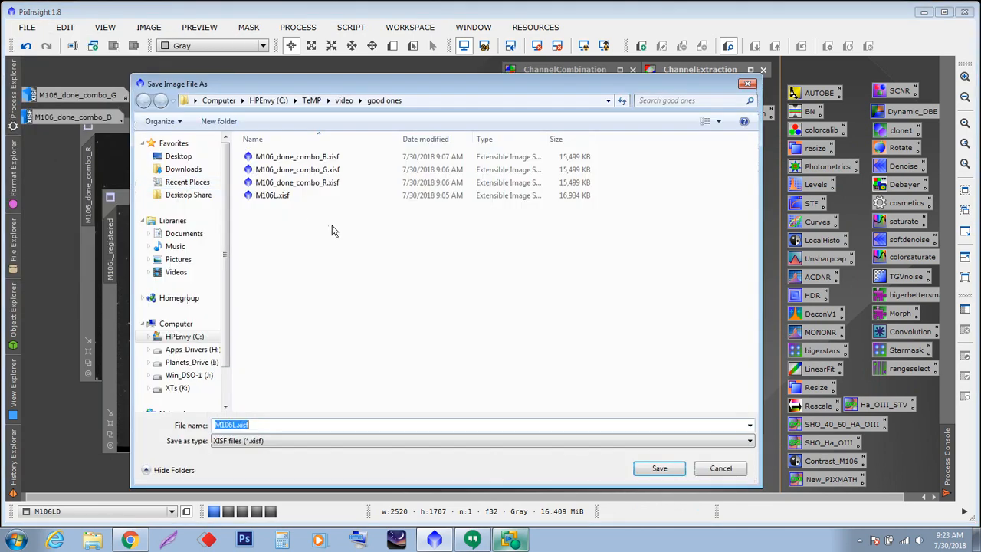
click(233, 425)
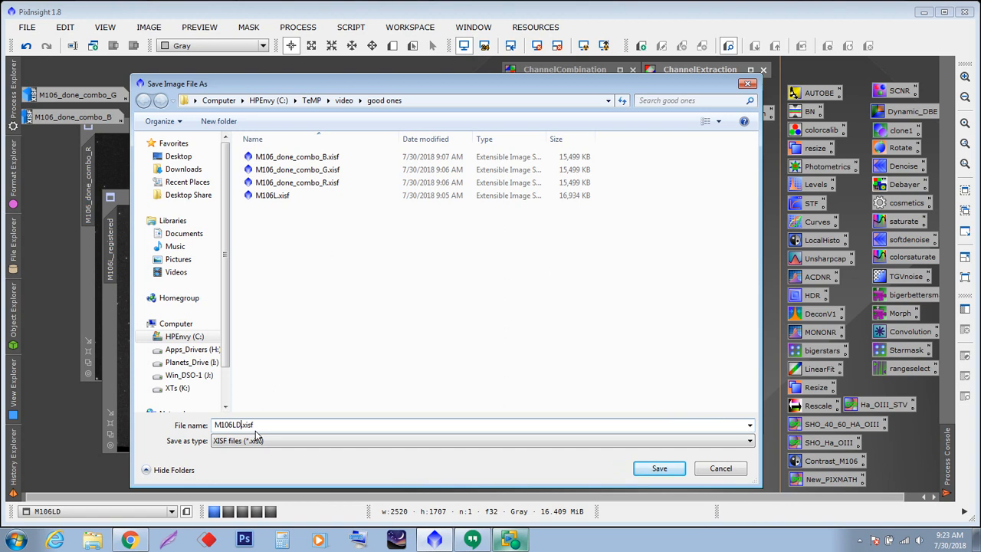
click(343, 100)
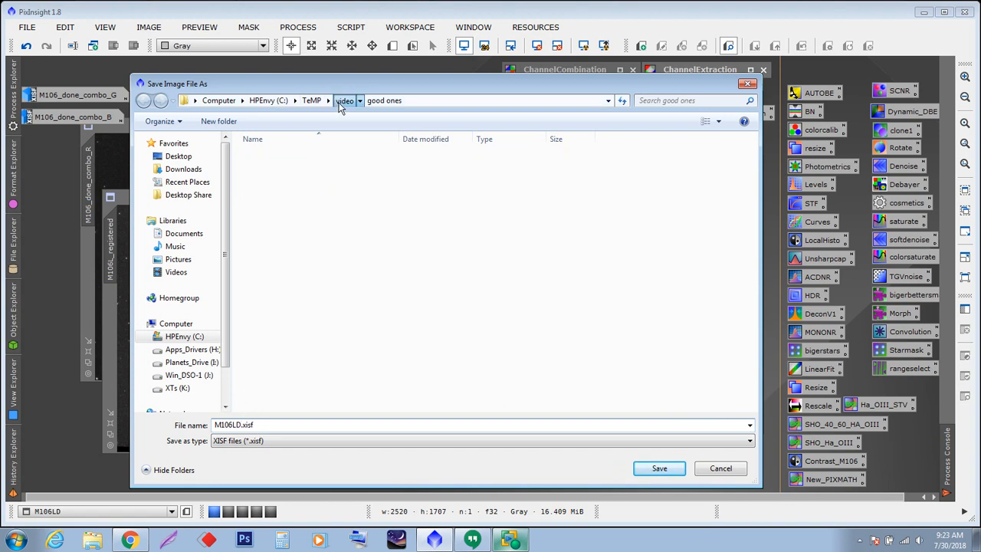
click(647, 474)
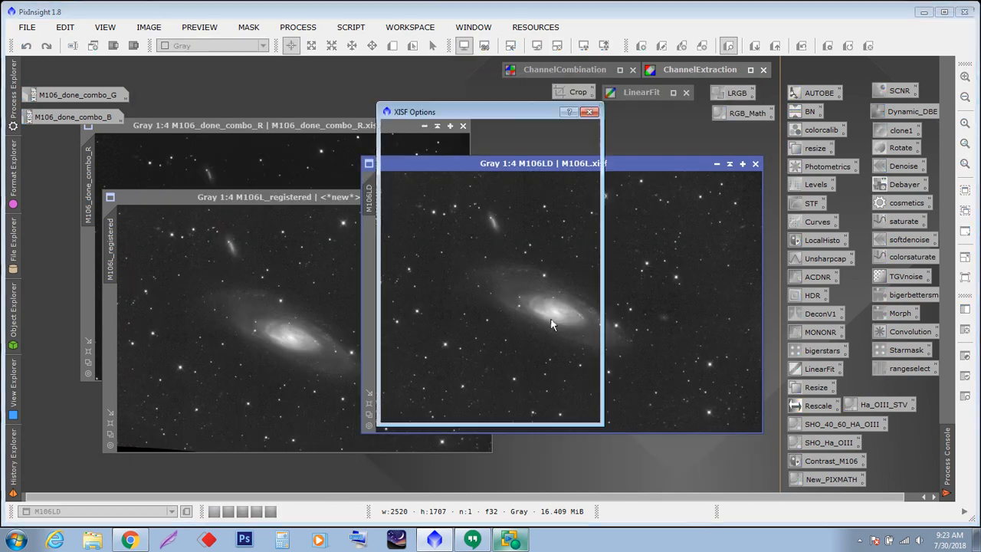
click(516, 411)
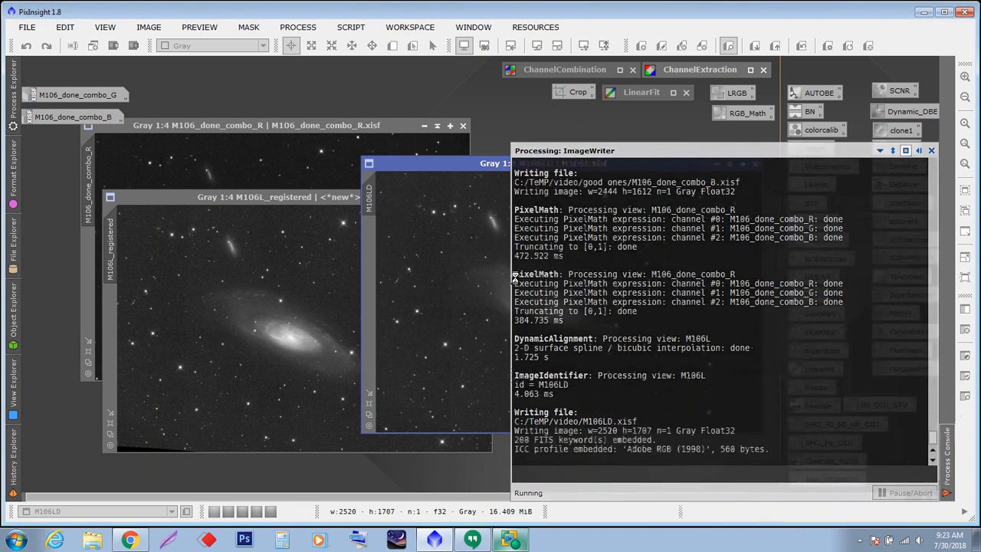
- Close the M106LD image and arrange the red channel and registered luminance images side by side
click(755, 164)
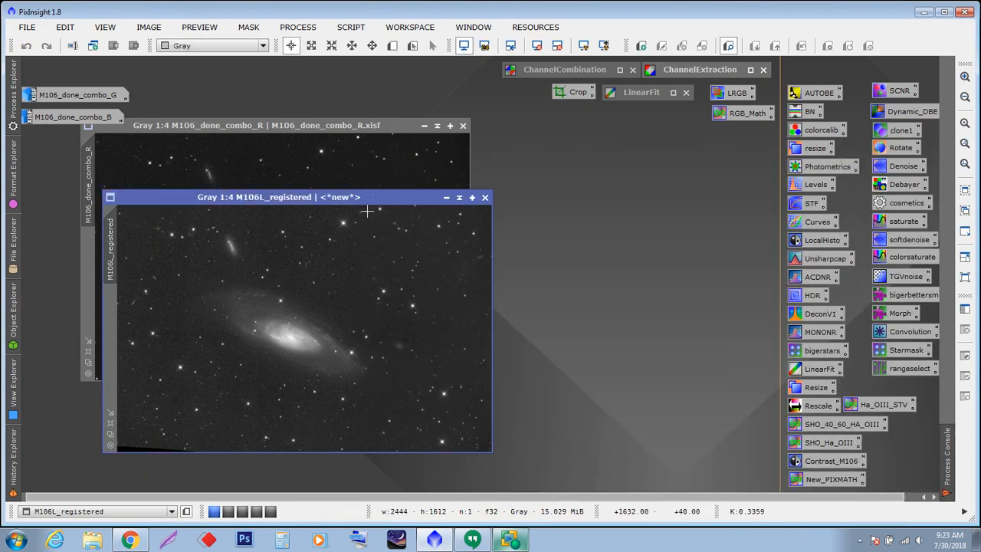
drag(338, 200, 711, 130)
mouse_move(599, 126)
mouse_down()
mouse_move(208, 127)
mouse_move(619, 149)
mouse_move(605, 129)
mouse_up()
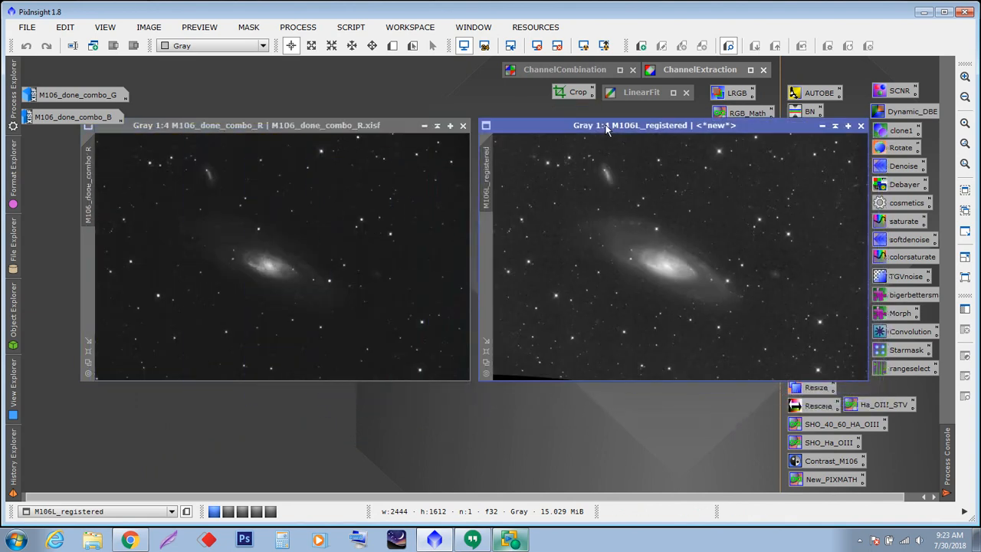
click(425, 126)
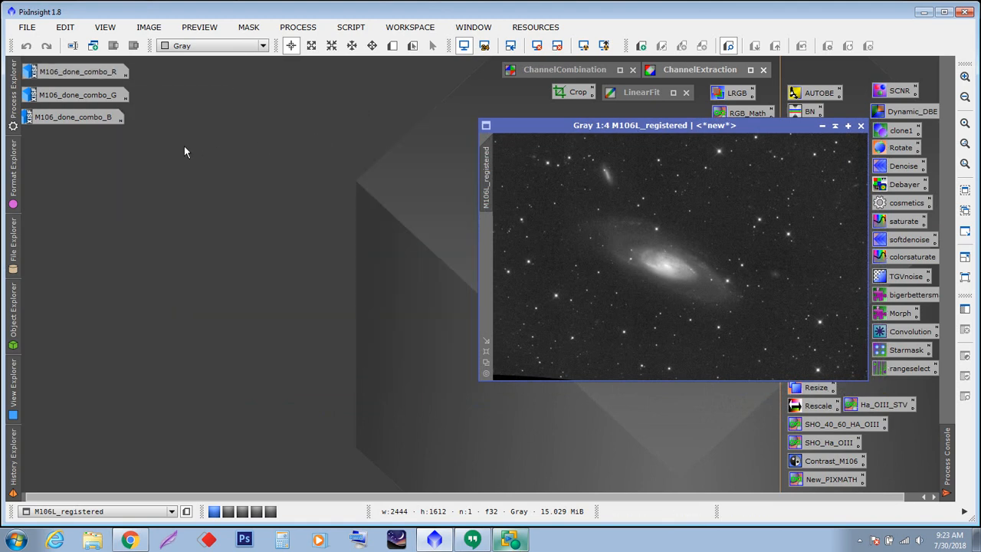
click(74, 123)
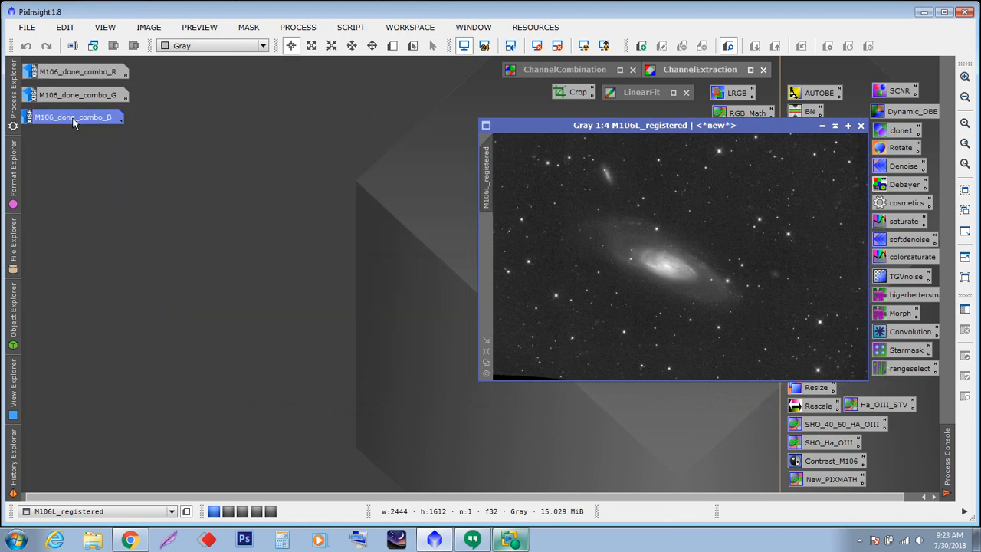
double_click(74, 123)
drag(513, 131, 141, 150)
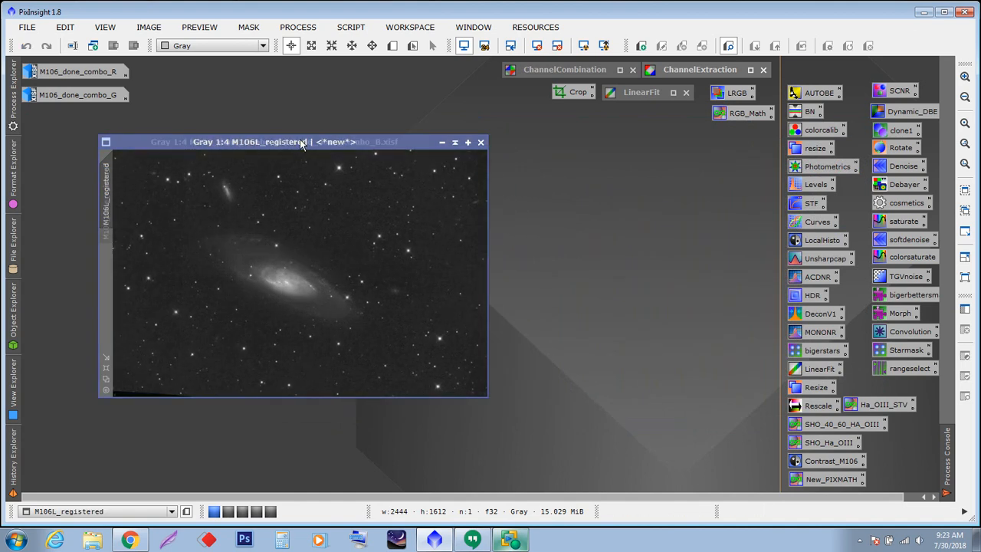
drag(302, 143, 592, 179)
click(442, 144)
drag(490, 182, 595, 129)
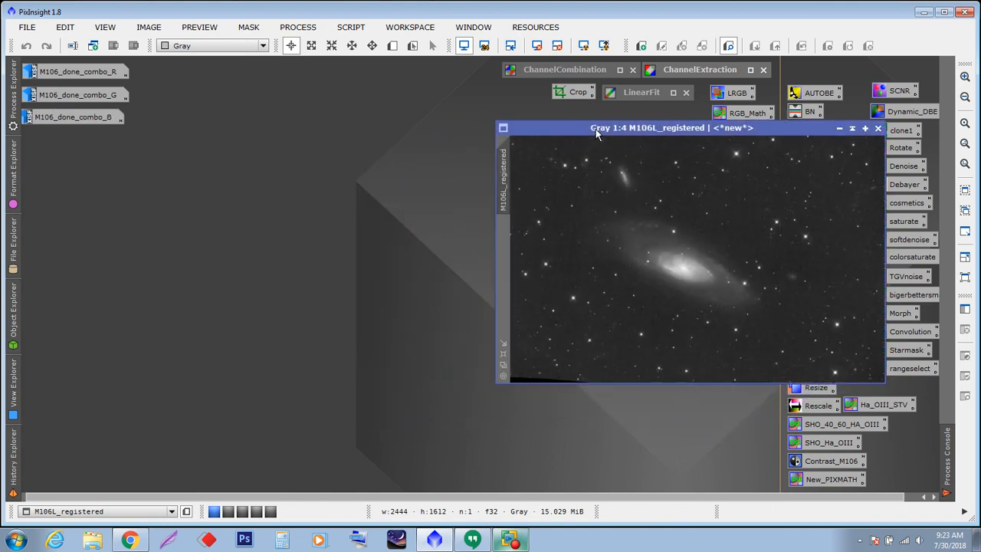
double_click(83, 70)
drag(260, 123, 259, 141)
drag(544, 130, 533, 149)
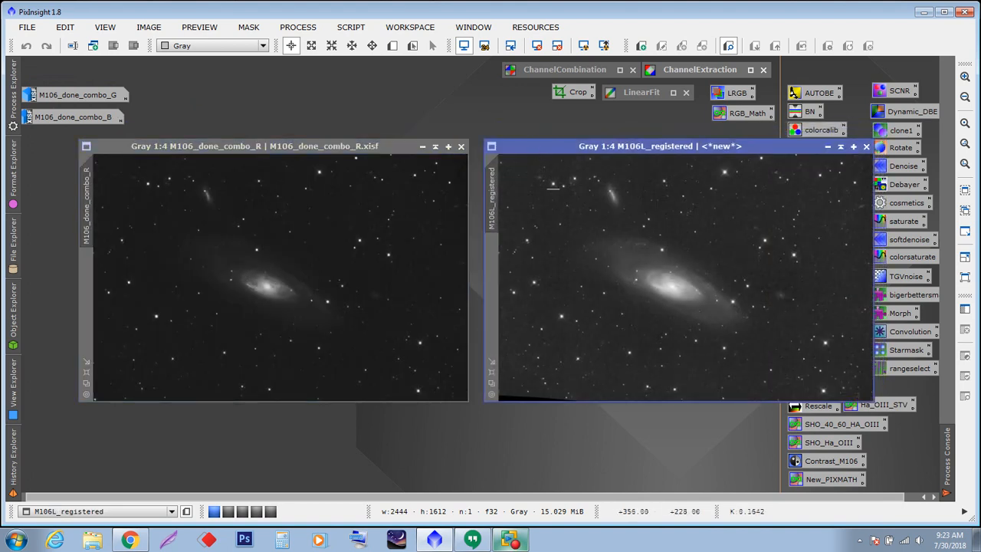
- Zoom both the registered luminance and red channel images out to 1:5 and reposition their windows
scroll(667, 321, down, 1)
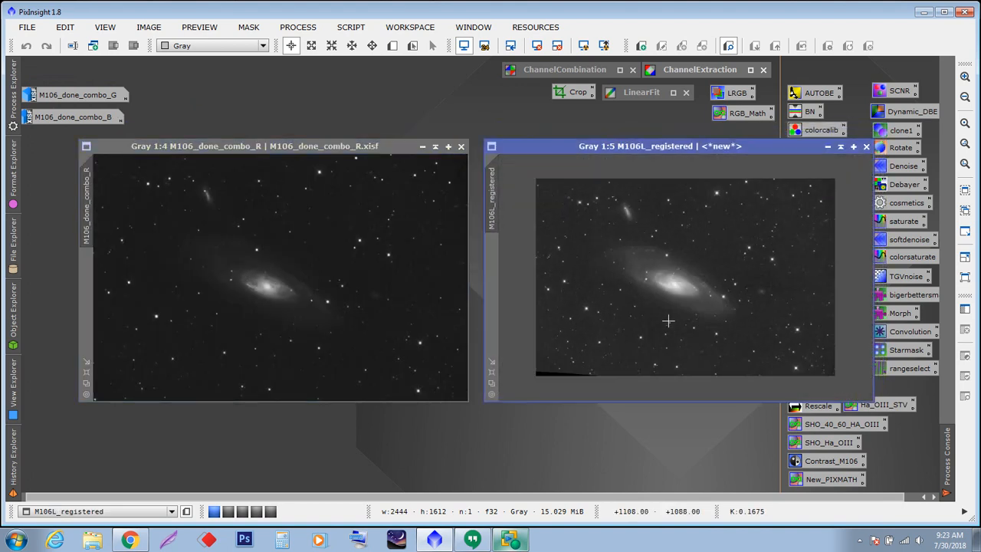
click(293, 302)
scroll(293, 301, down, 1)
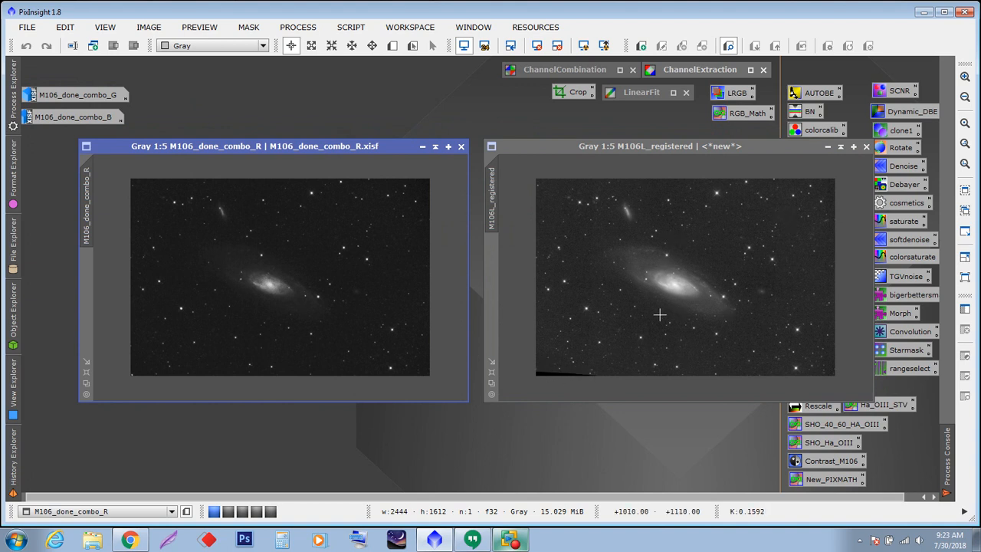
mouse_move(654, 148)
mouse_down()
mouse_move(251, 148)
mouse_move(485, 164)
mouse_move(657, 161)
mouse_move(654, 148)
mouse_up()
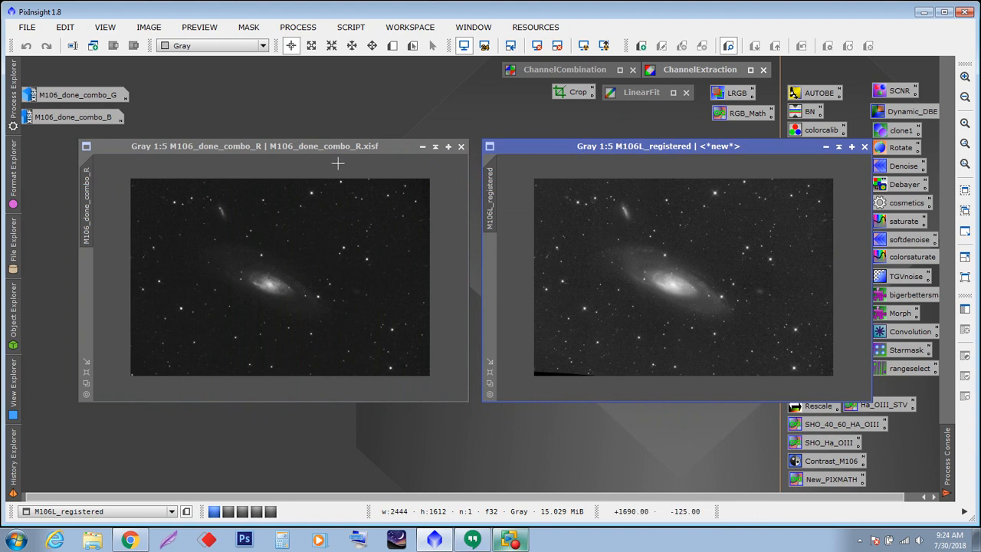
drag(331, 149, 274, 159)
drag(540, 145, 484, 157)
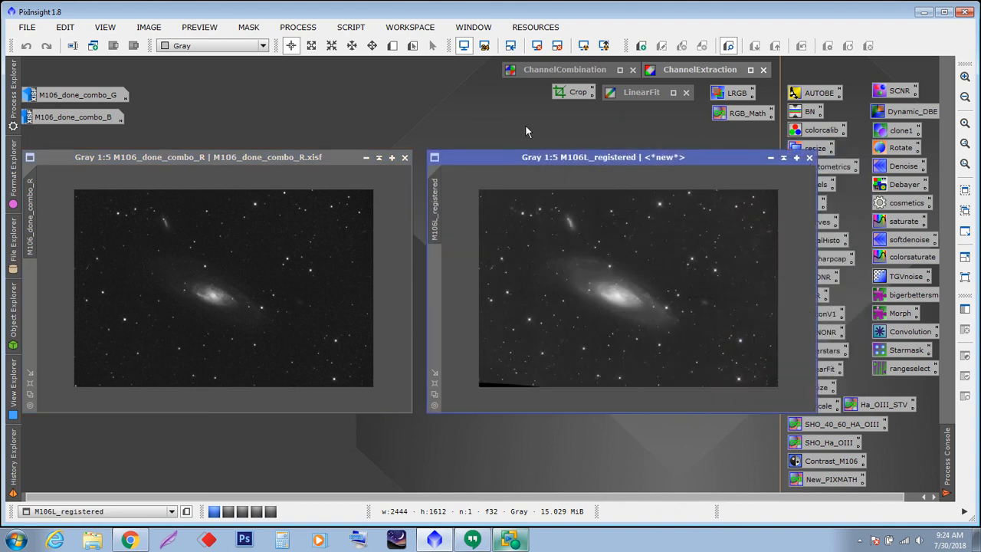
- Open DynamicCrop and draw a crop box of about 2389 × 1542 pixels trimming the registered image's black edges
double_click(576, 93)
drag(608, 138, 385, 72)
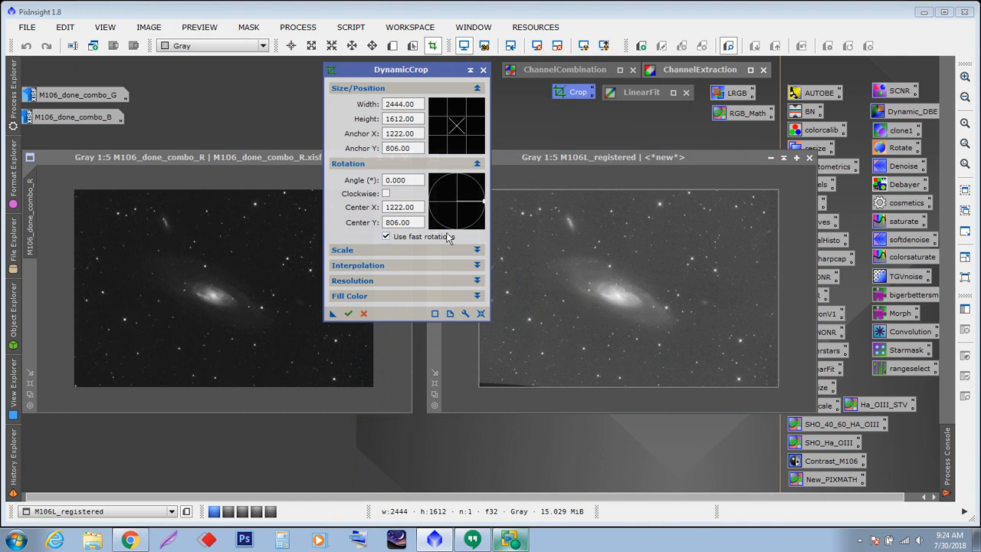
drag(420, 70, 386, 76)
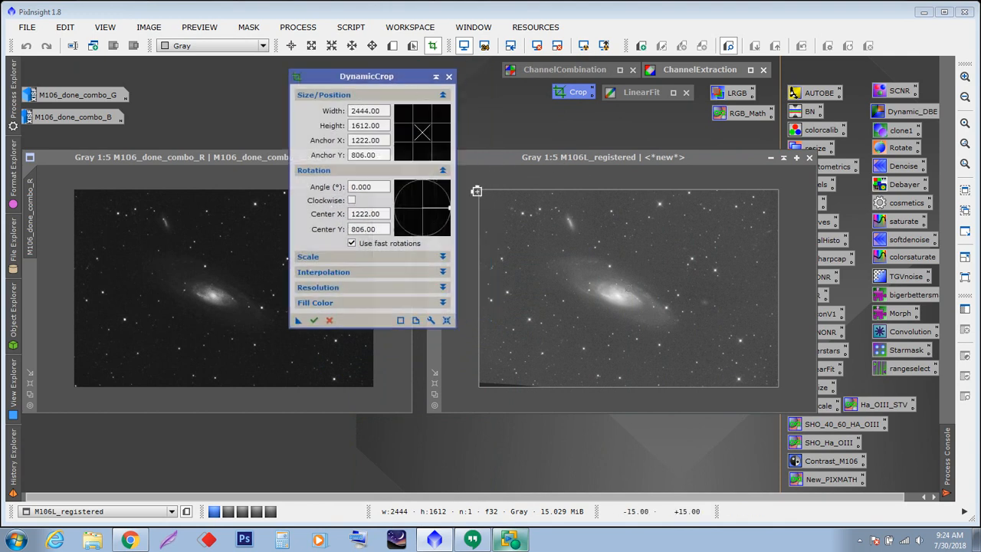
click(476, 190)
drag(476, 190, 506, 218)
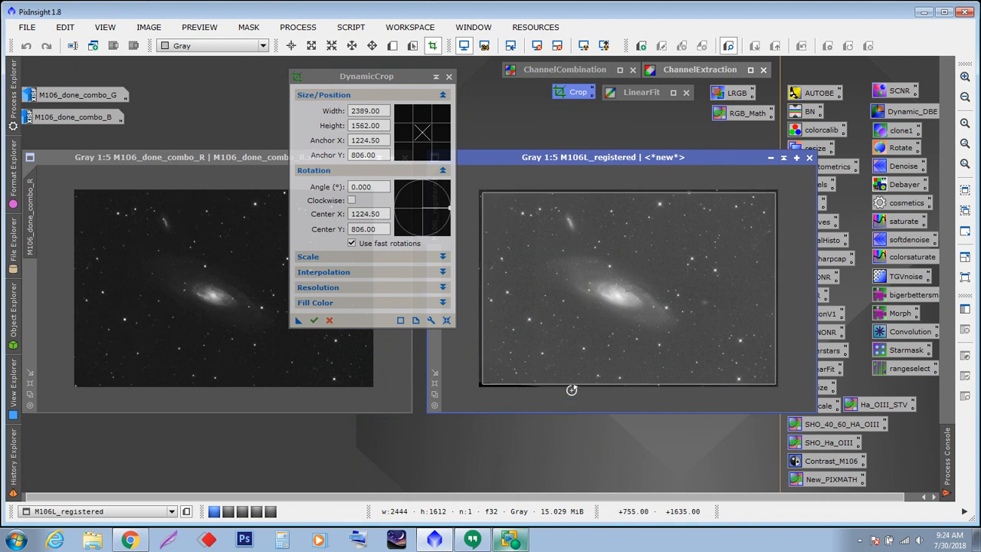
drag(574, 385, 574, 383)
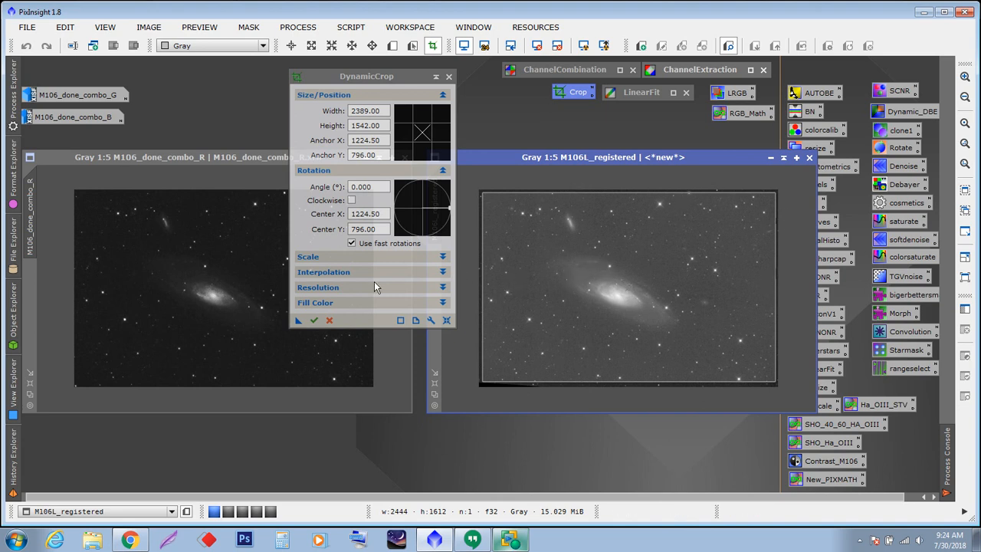
- Save the crop as a process icon, execute it on the registered image, and apply it to the red channel image
click(299, 321)
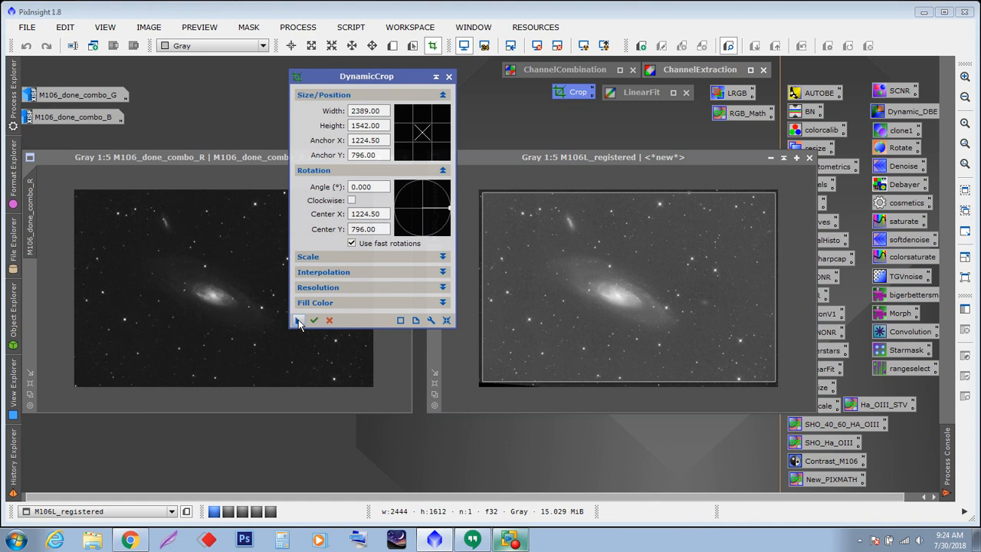
drag(261, 349, 76, 460)
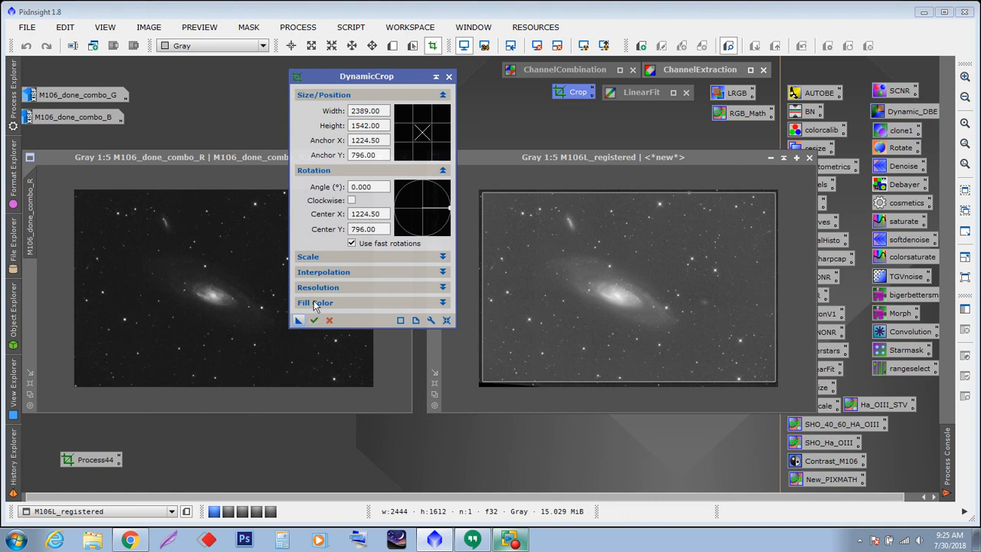
click(313, 320)
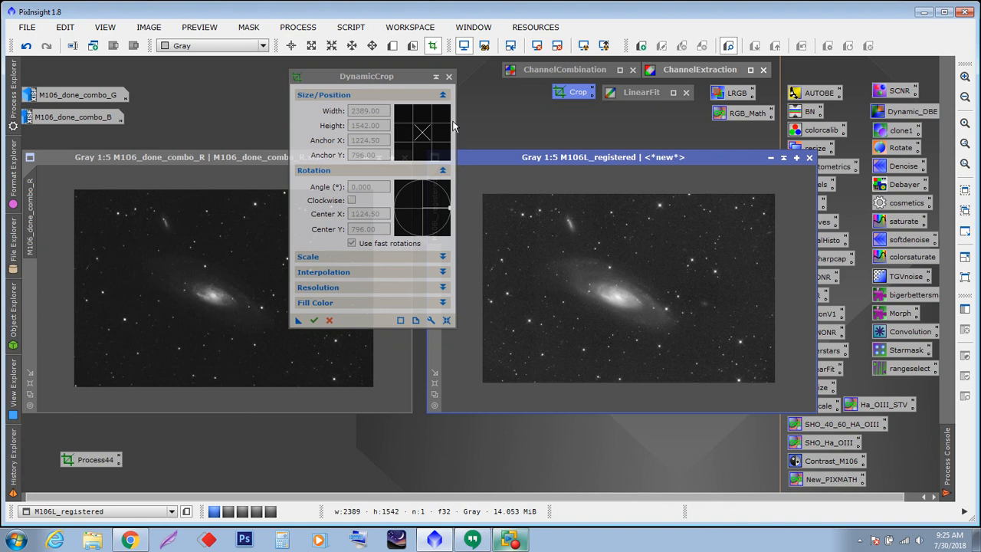
click(449, 77)
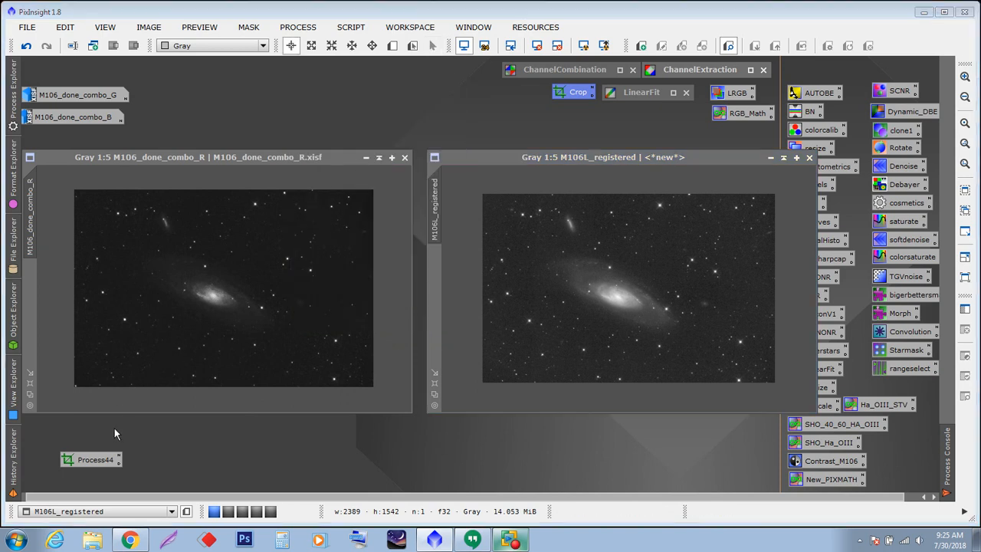
drag(87, 462, 186, 311)
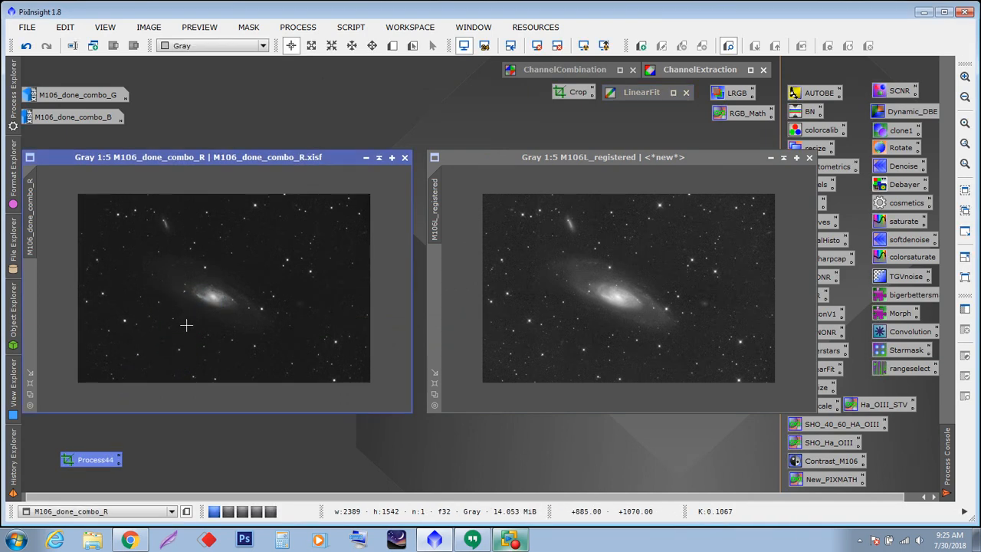
- Open the blue channel image and apply the saved DynamicCrop process icon to it
click(74, 116)
double_click(73, 116)
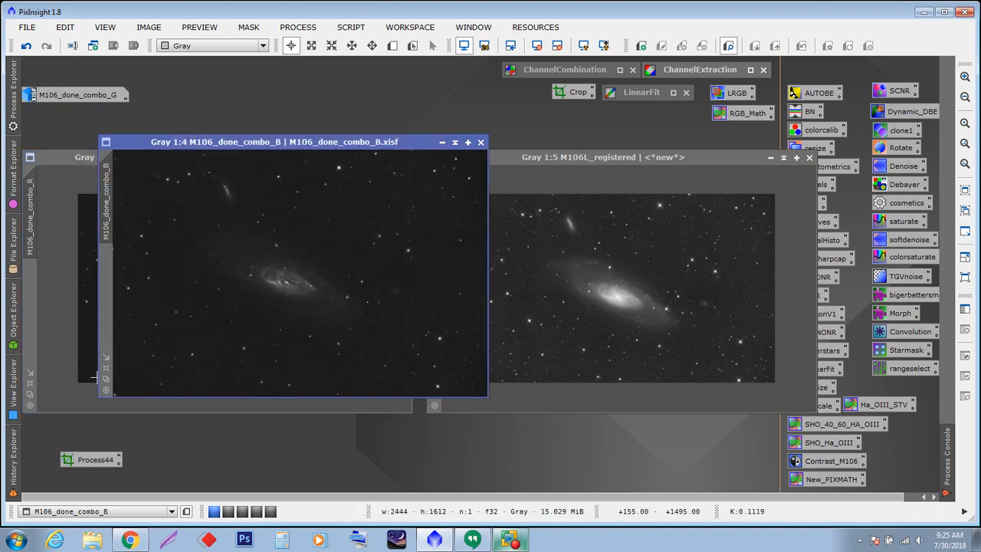
drag(86, 461, 208, 347)
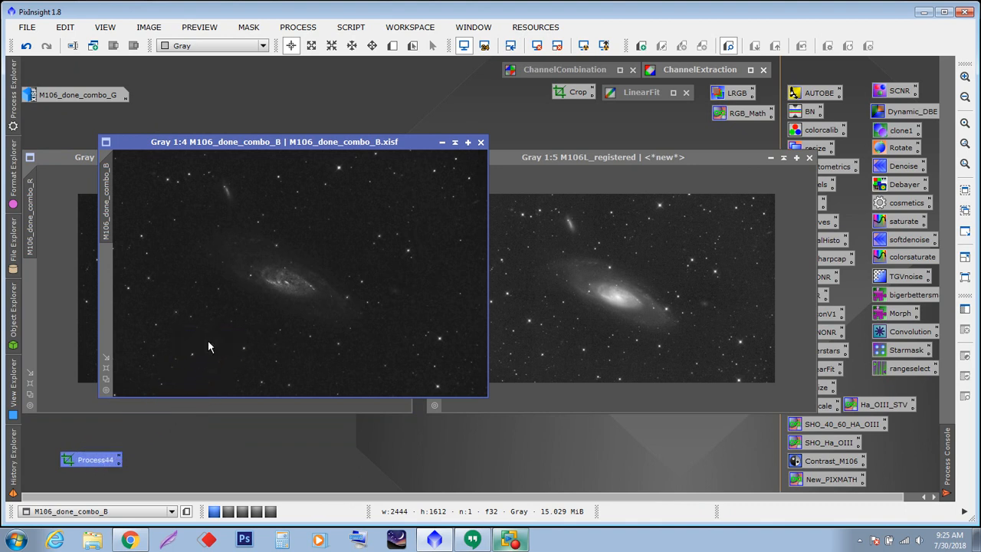
- Open the green channel image, apply the DynamicCrop process icon to it, and move the icon aside
double_click(73, 96)
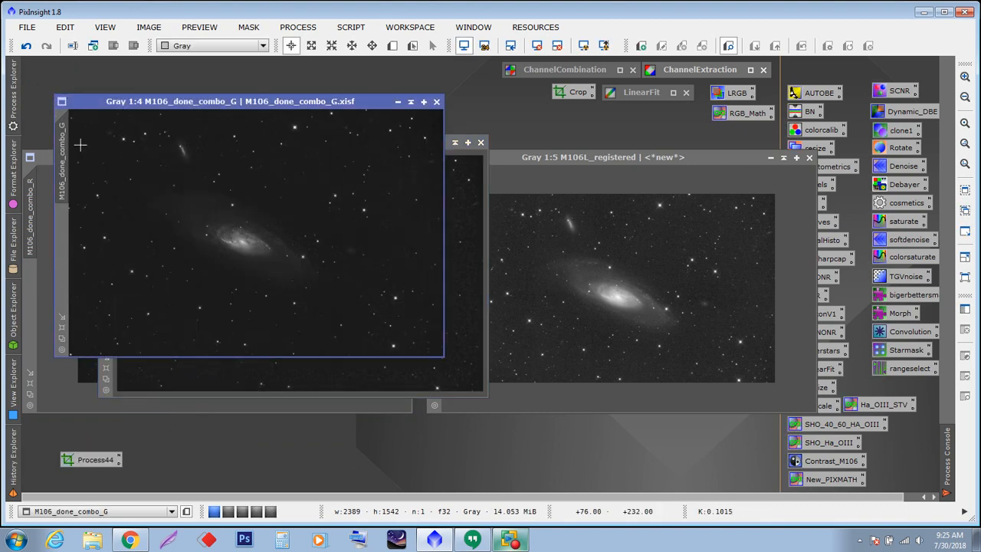
drag(85, 458, 178, 314)
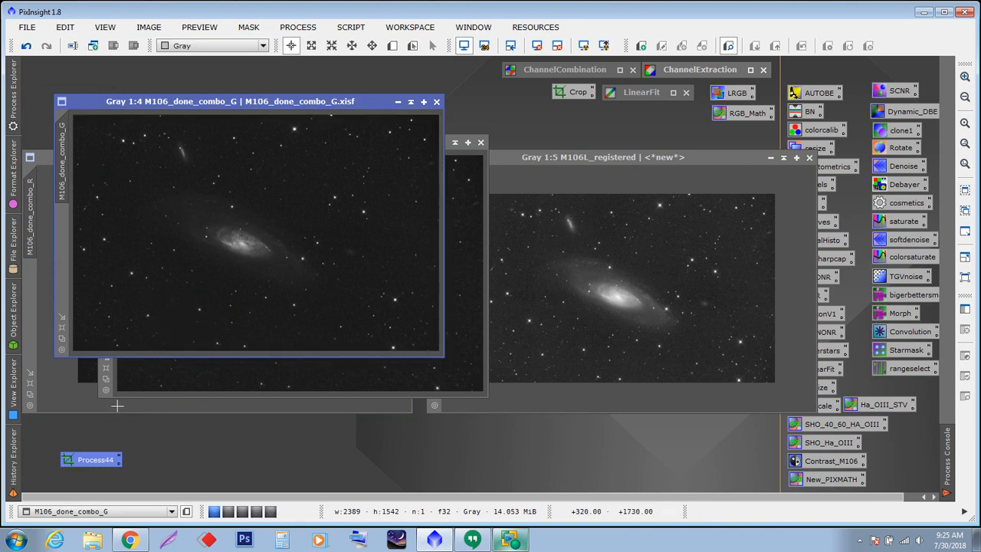
drag(96, 460, 698, 466)
- Zoom the registered luminance, green, red and blue images in to 1:3
drag(630, 159, 738, 113)
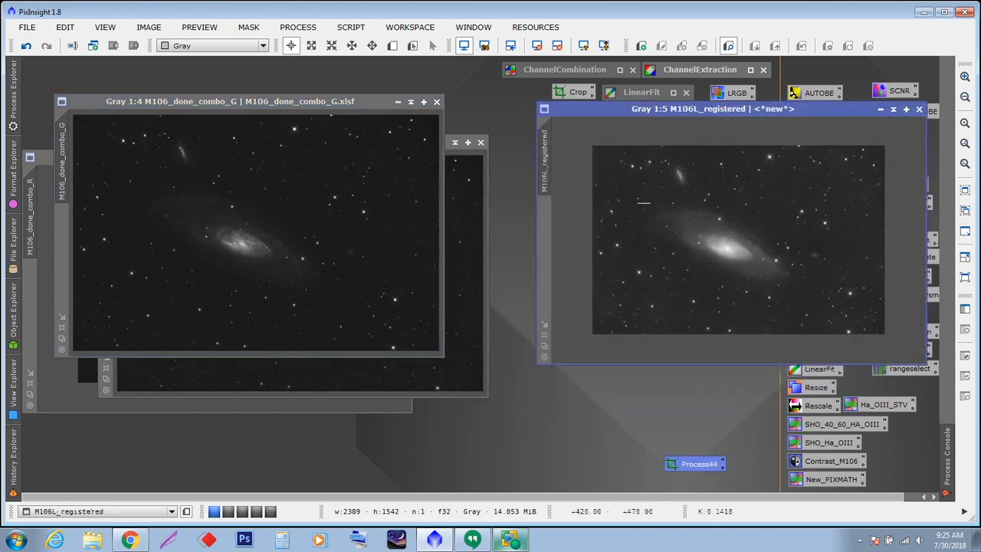
click(545, 347)
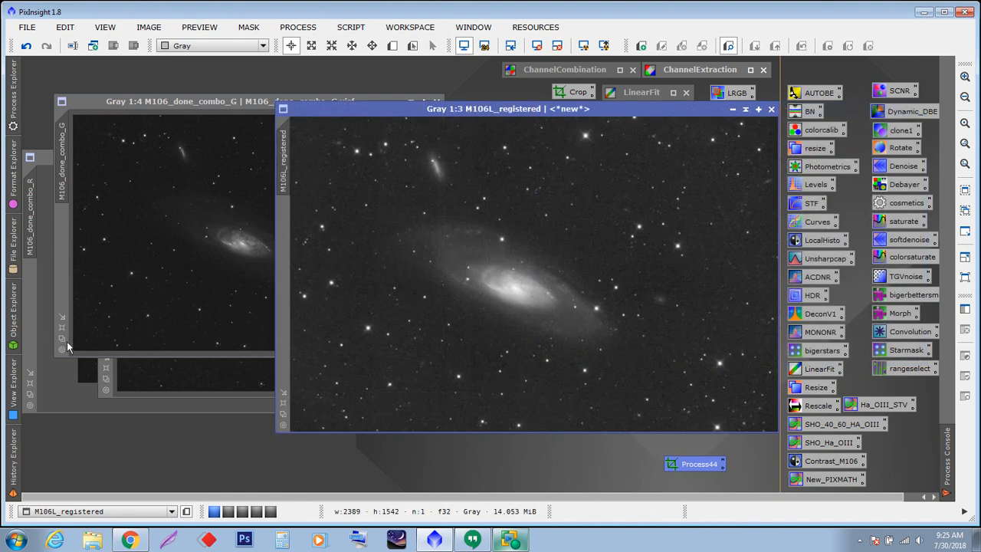
click(62, 338)
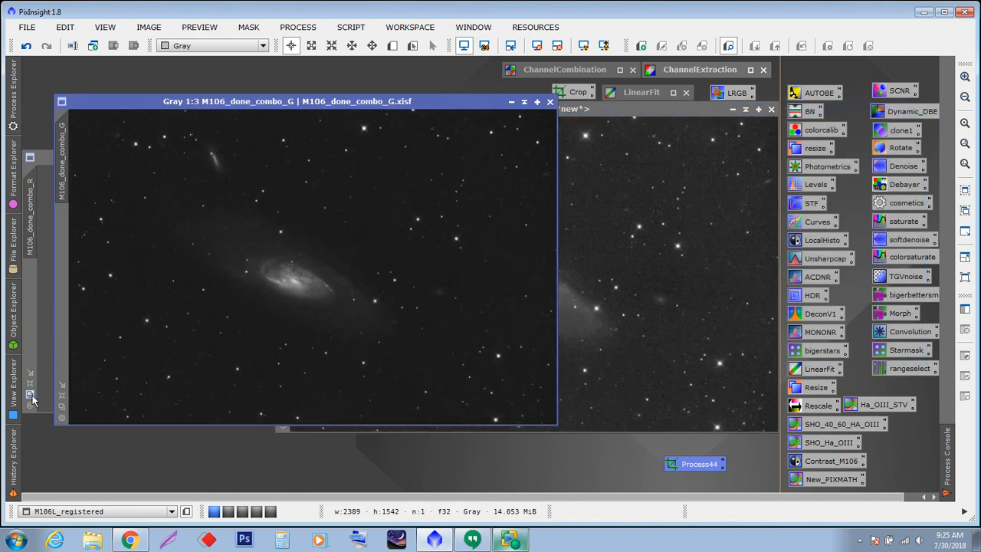
click(33, 399)
drag(280, 104, 279, 221)
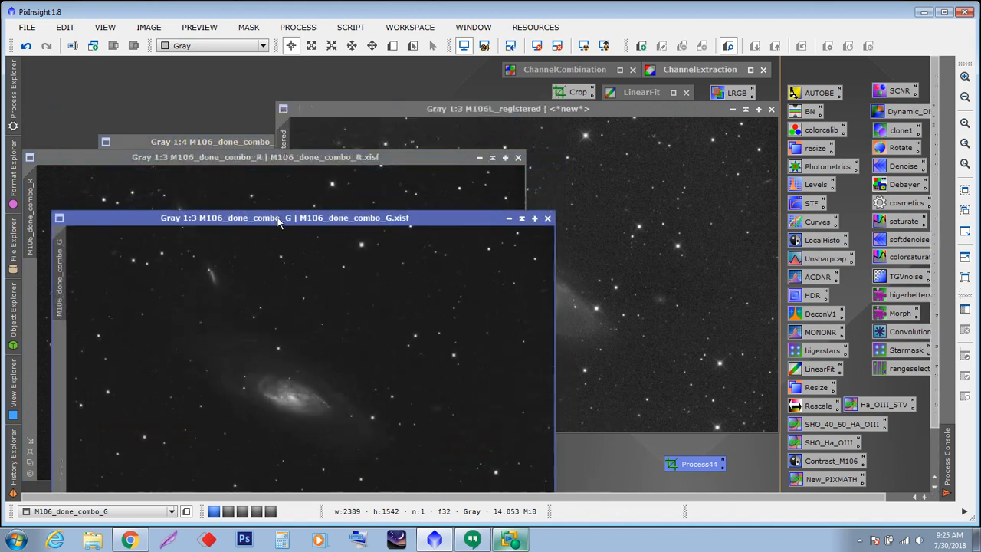
click(244, 142)
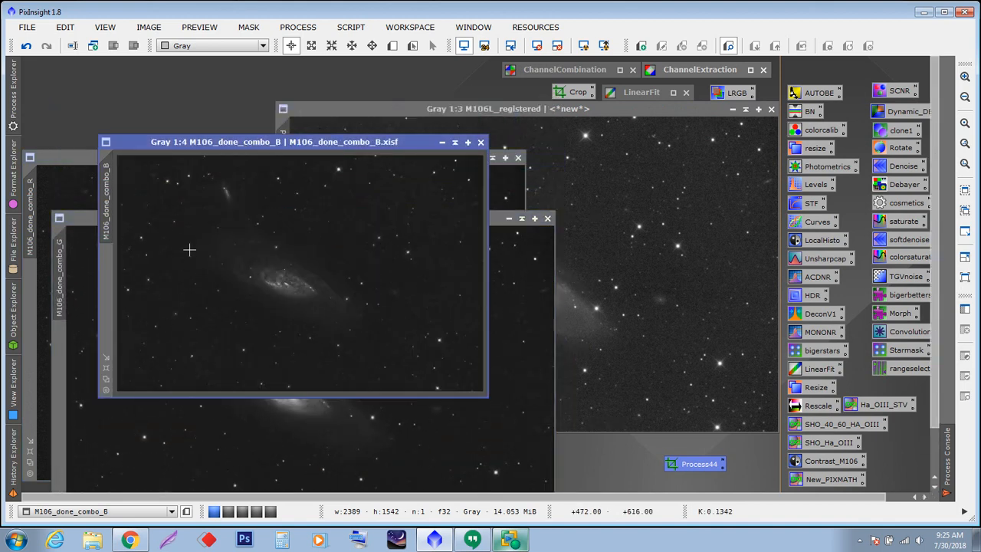
click(108, 381)
- Rearrange the channel and registered luminance windows so they overlap for comparing alignment
drag(291, 142, 277, 131)
drag(417, 109, 767, 161)
click(538, 129)
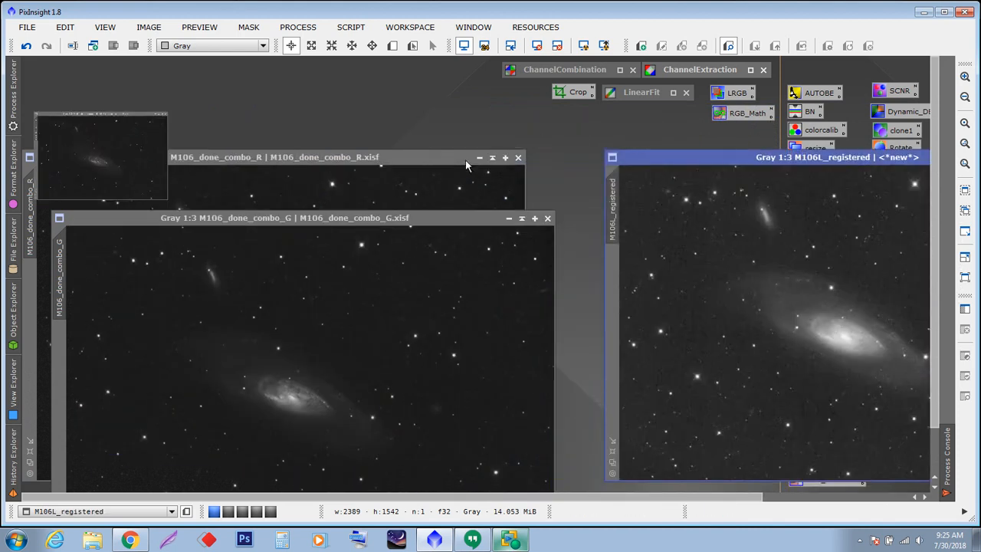
drag(286, 217, 296, 107)
drag(658, 158, 117, 115)
click(118, 115)
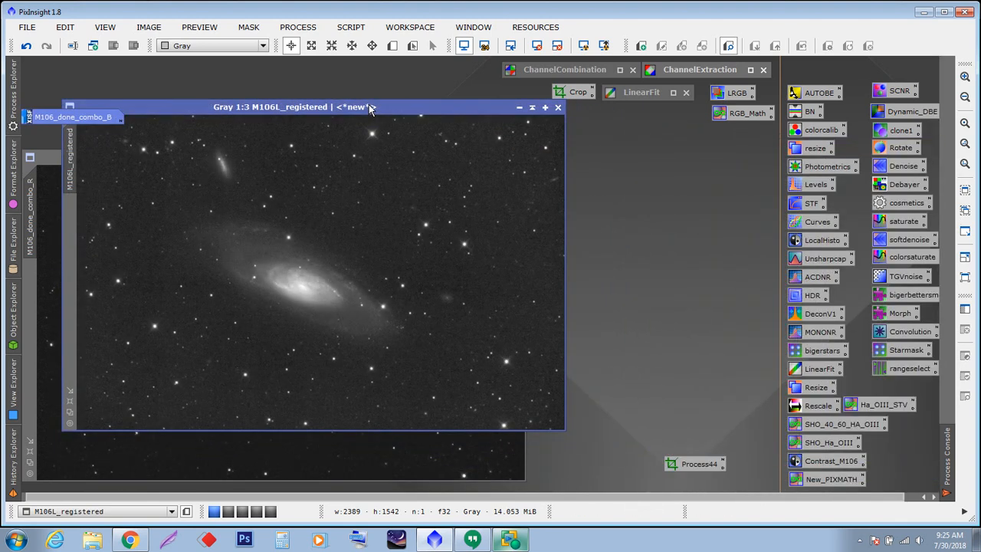
drag(306, 108, 672, 211)
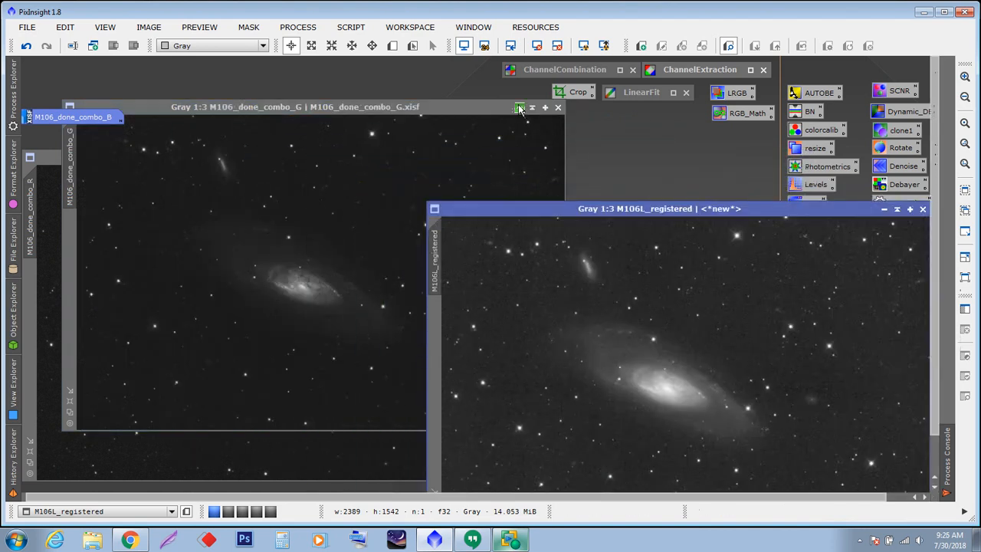
drag(349, 159, 383, 131)
drag(608, 207, 591, 192)
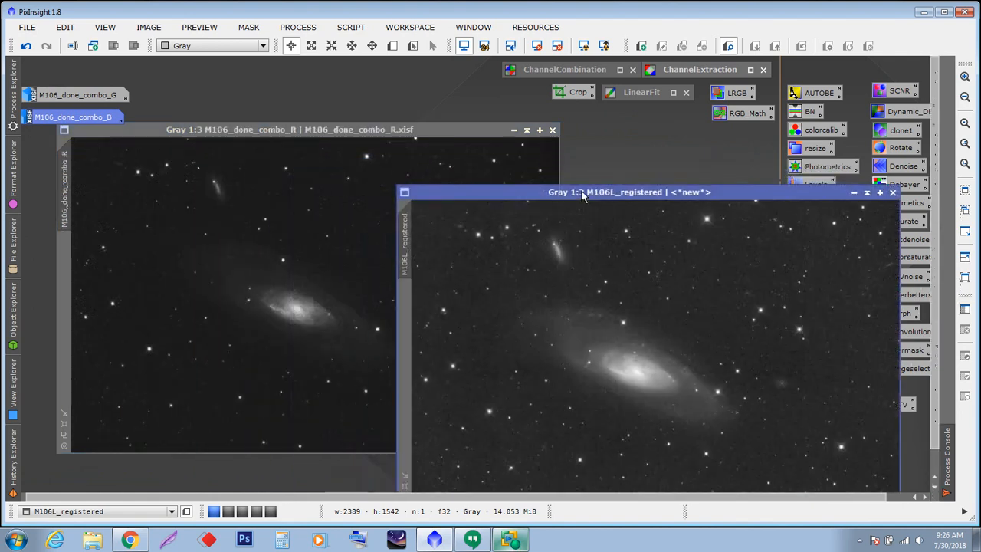
- Iconize the red channel and registered luminance images and delete the DynamicCrop process icon
click(514, 132)
drag(580, 195, 411, 137)
drag(689, 469, 253, 88)
right_click(253, 88)
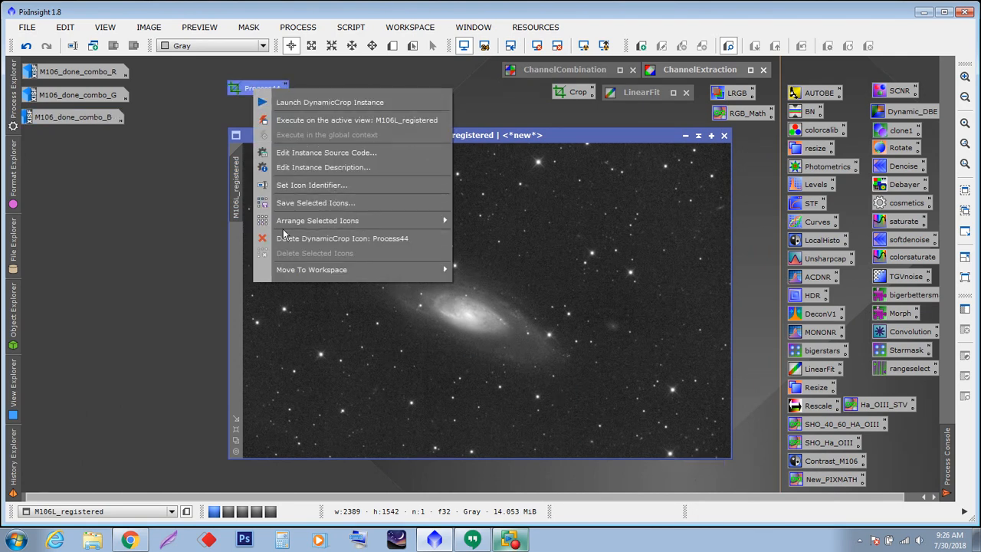
click(307, 238)
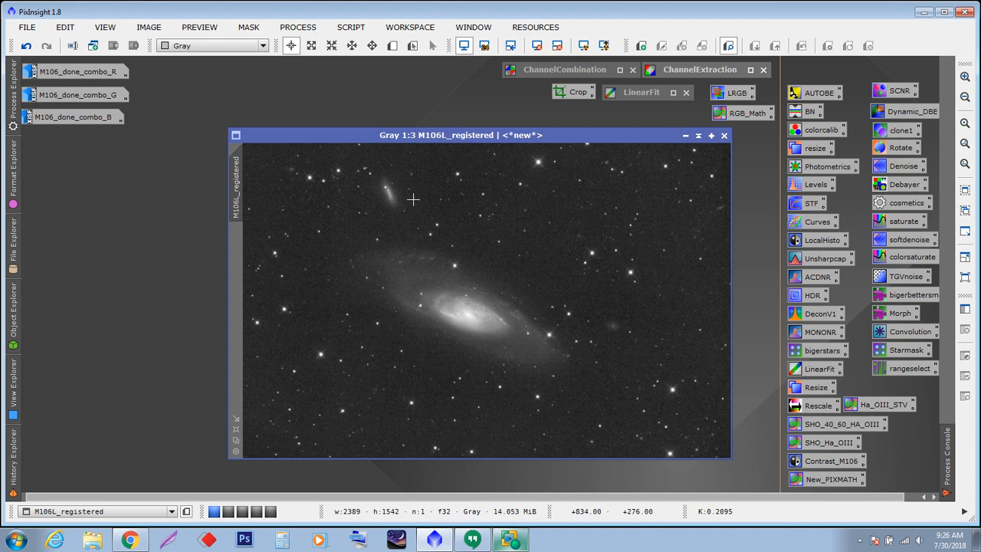
click(685, 135)
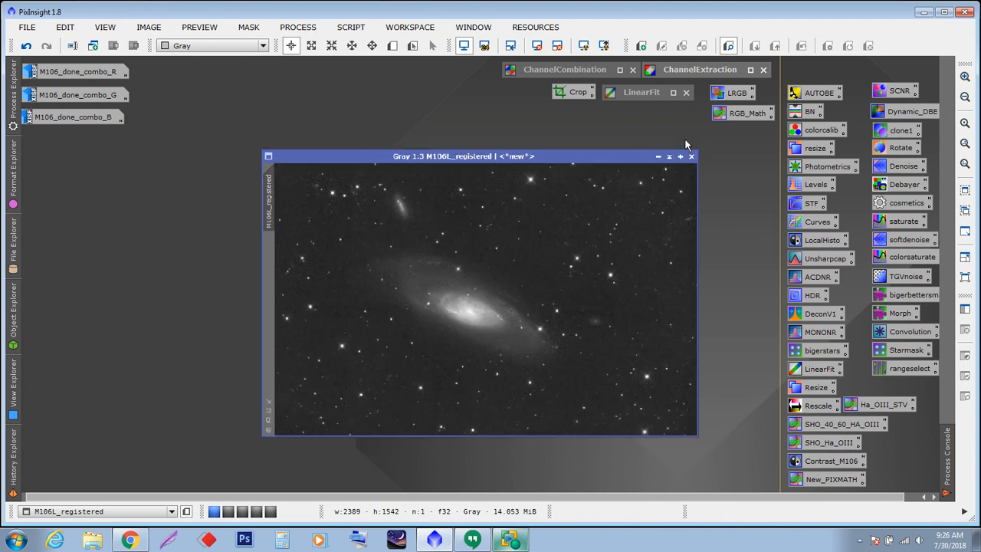
drag(524, 302, 64, 136)
- Open Ha.fit and OIII.fit from the Cressent_OneDrive-2018-06-28 originals folder
double_click(420, 249)
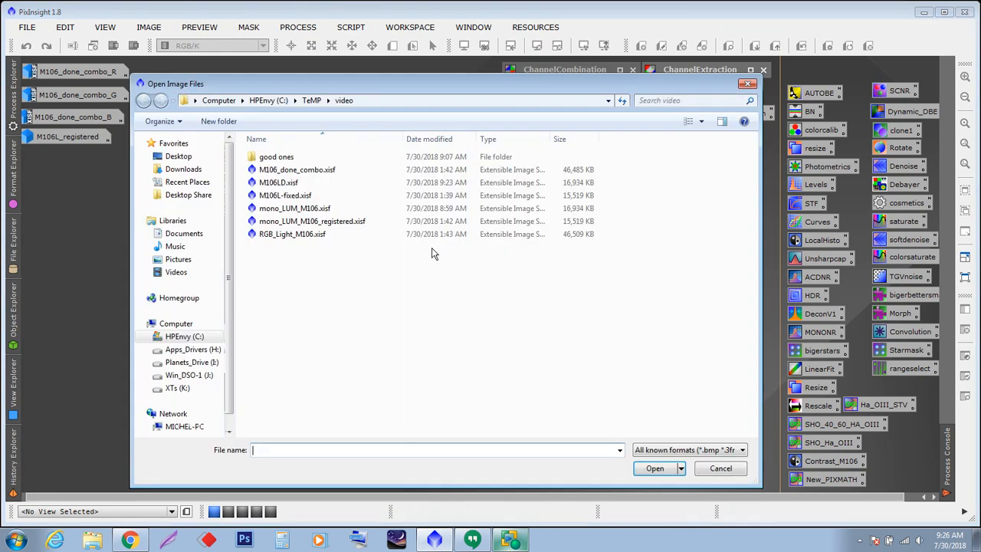
click(312, 102)
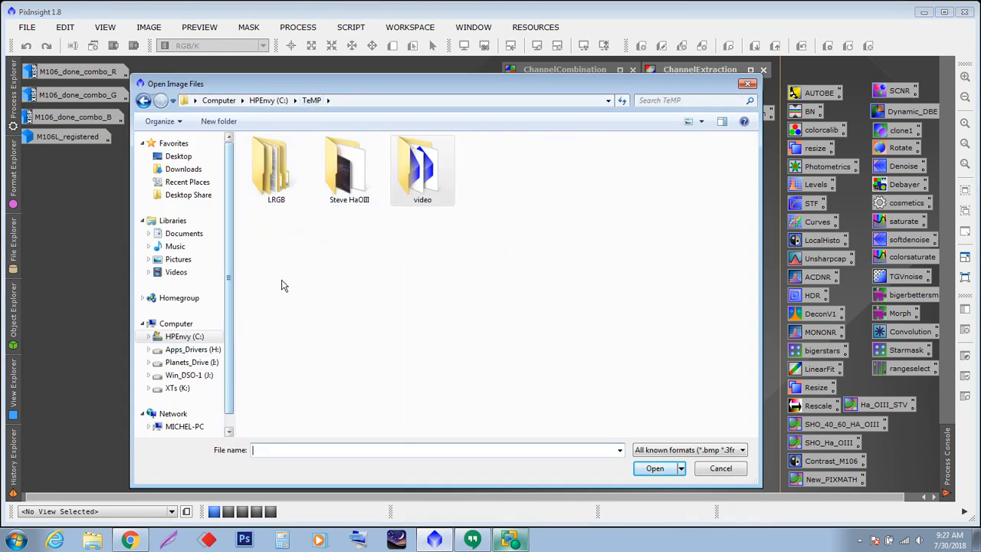
double_click(265, 157)
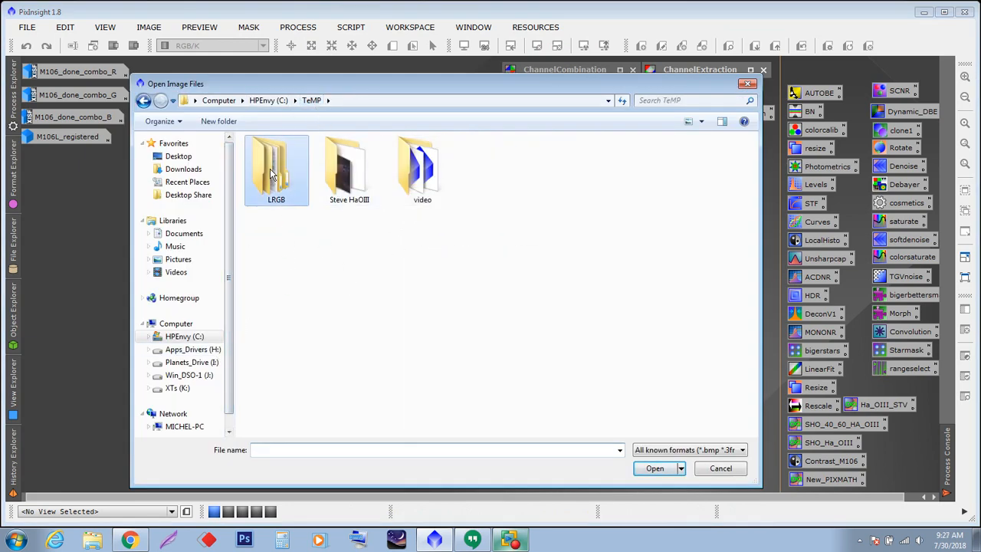
click(143, 101)
click(184, 339)
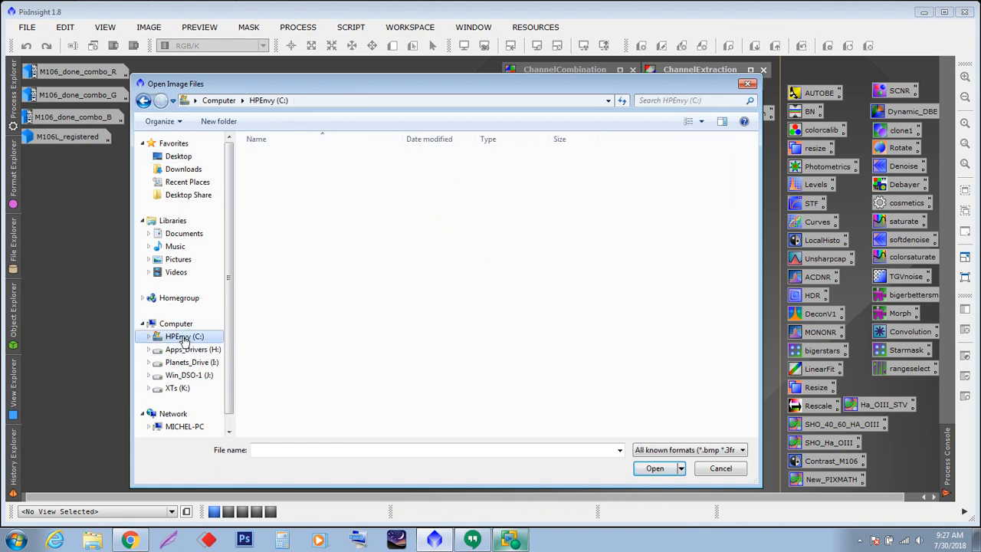
double_click(282, 381)
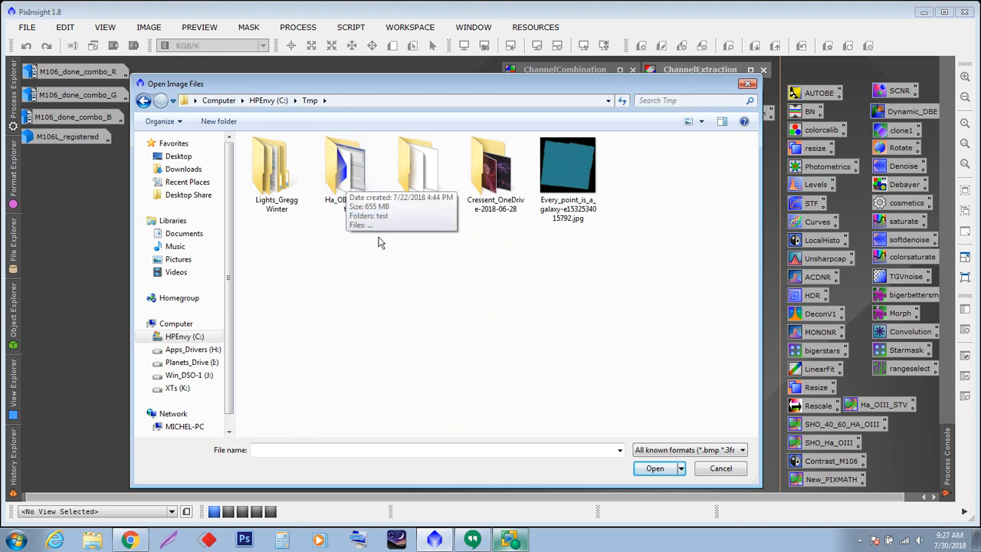
double_click(485, 169)
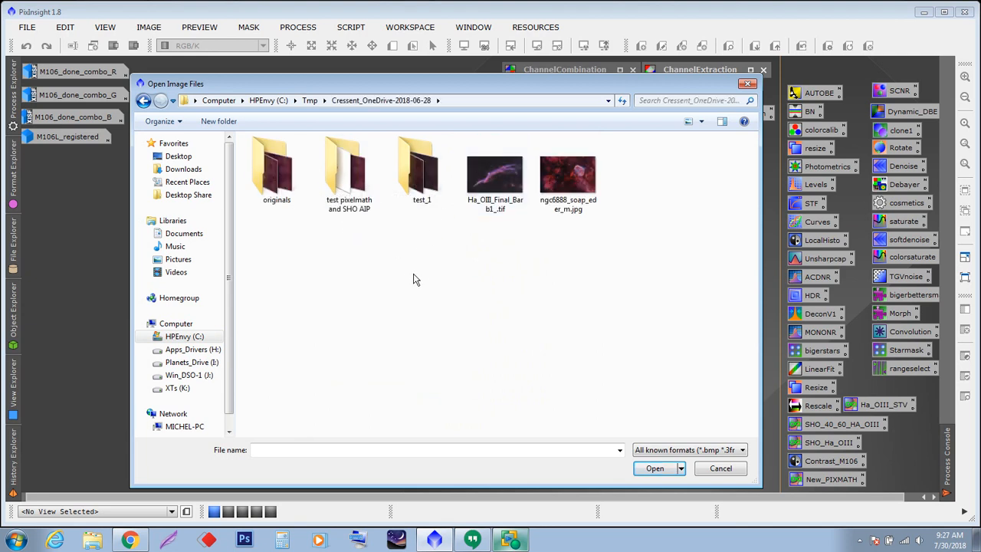
double_click(276, 173)
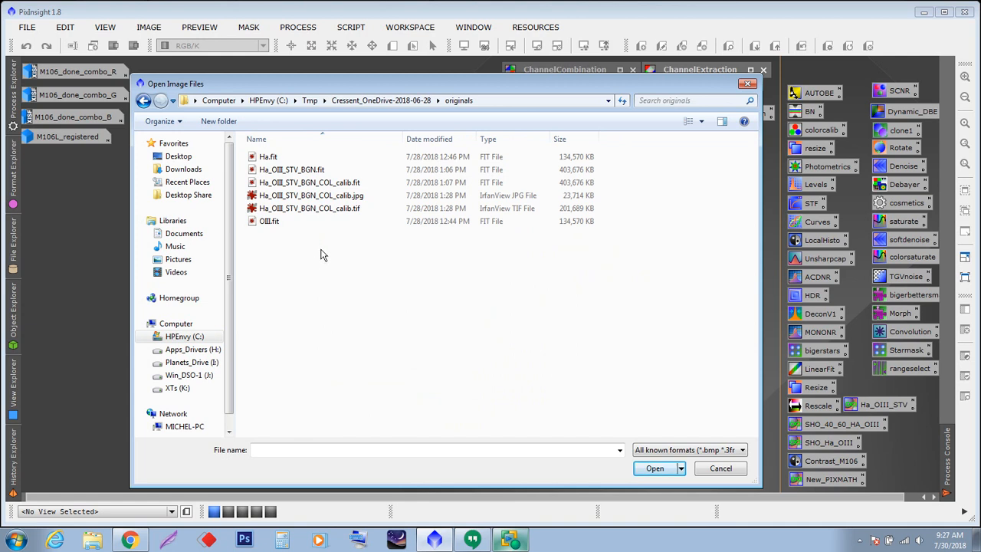
click(266, 156)
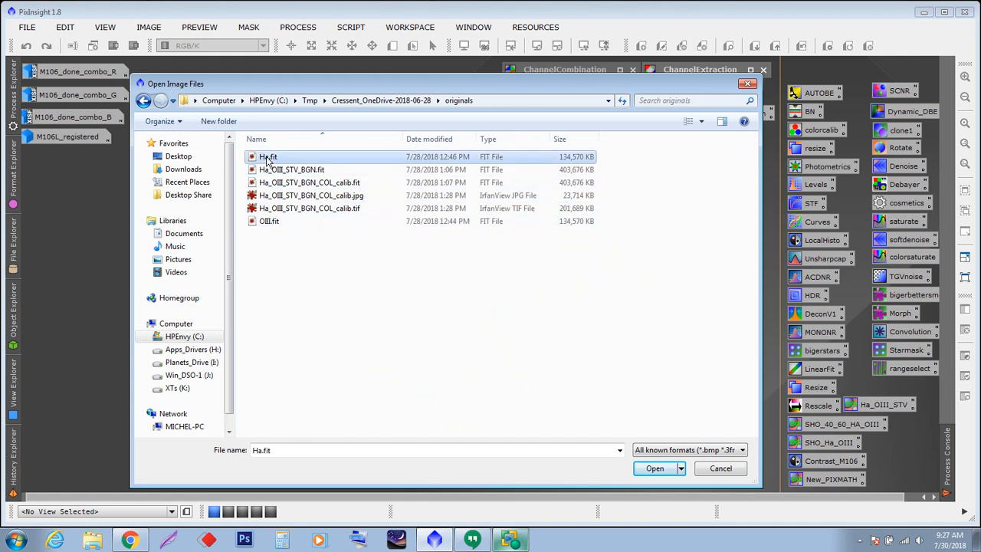
ctrl+click(274, 221)
click(654, 468)
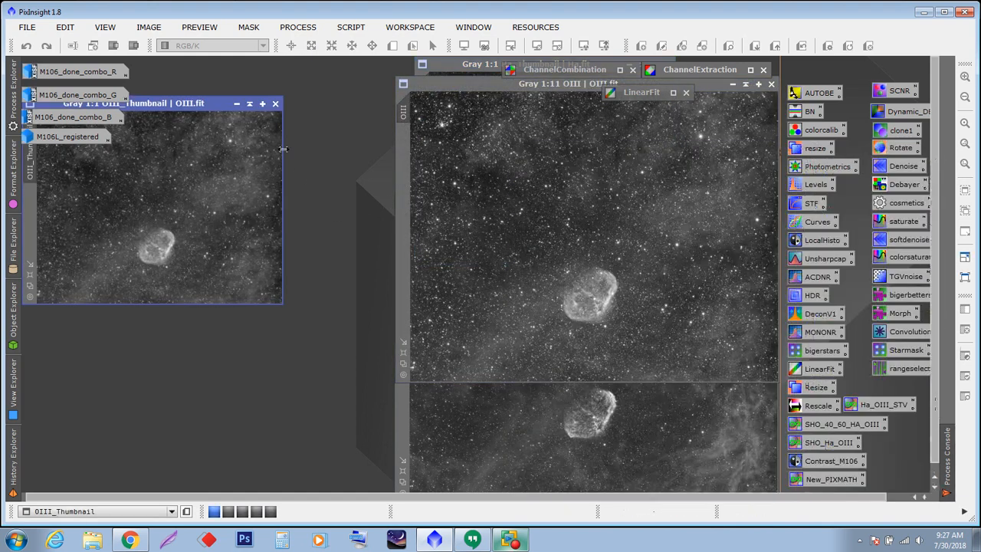
- Close the OIII and Ha thumbnail windows
click(275, 103)
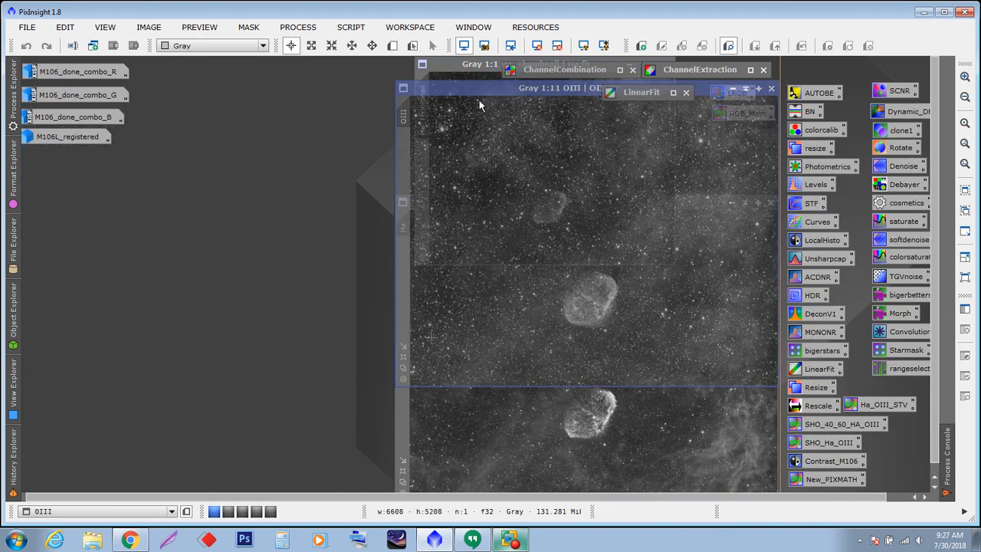
drag(479, 105, 308, 219)
drag(457, 66, 292, 160)
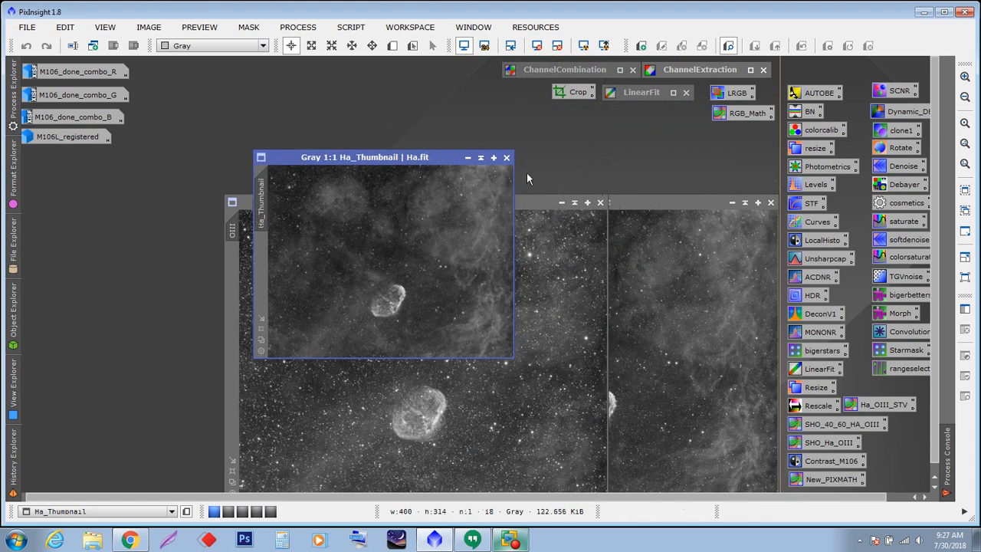
click(506, 158)
drag(479, 200, 370, 140)
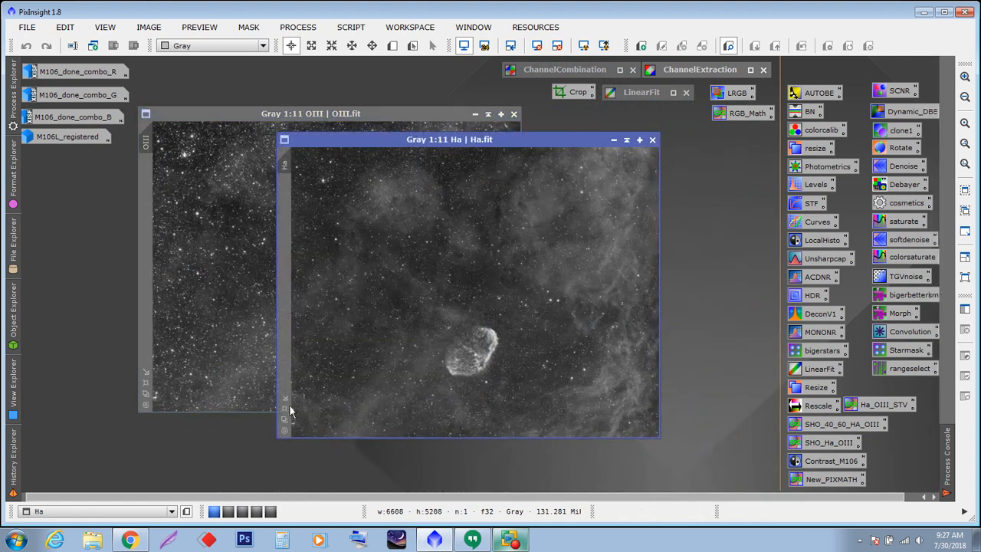
- Arrange the Ha window over the OIII window to compare the two images
click(146, 394)
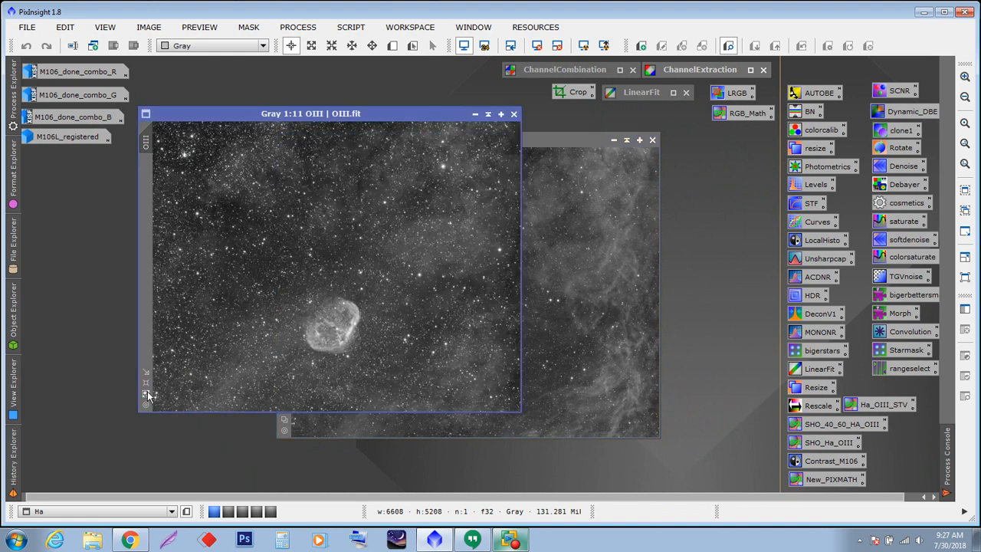
drag(526, 143, 562, 172)
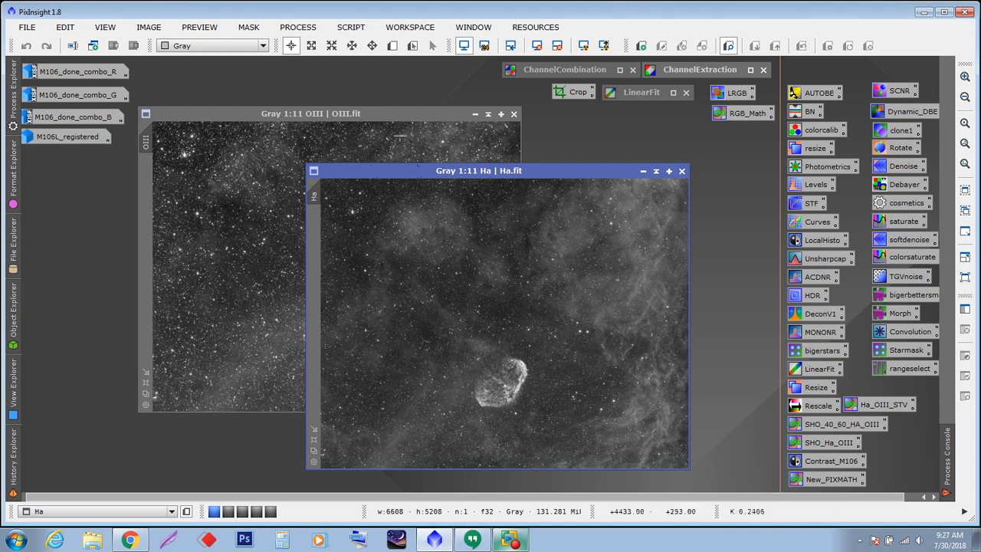
drag(391, 118, 416, 125)
click(556, 171)
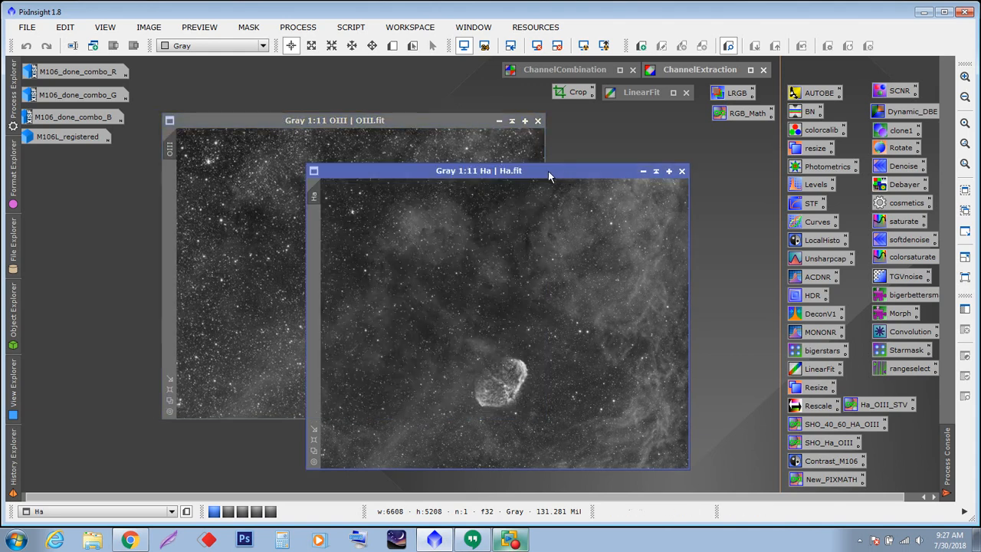
drag(547, 170, 407, 126)
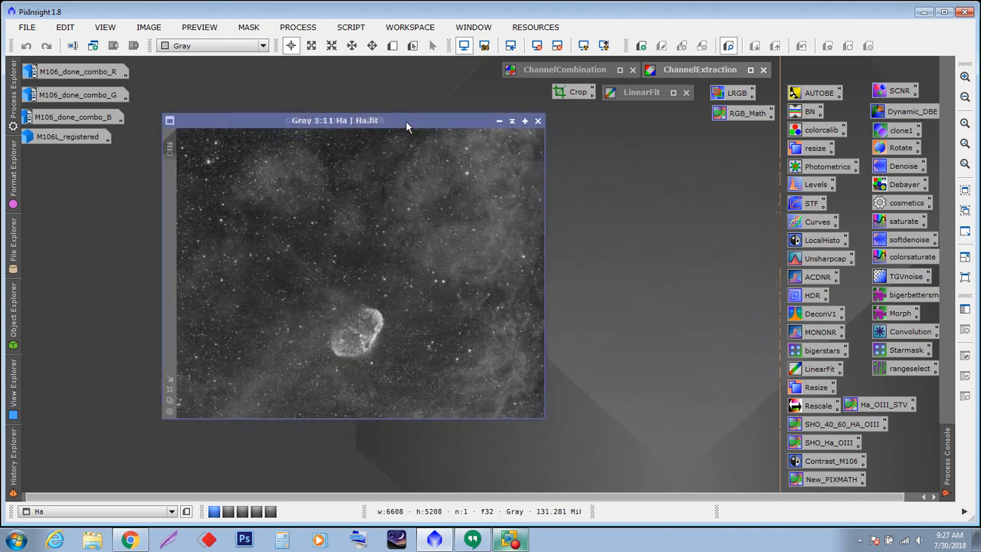
click(407, 122)
drag(407, 127, 406, 127)
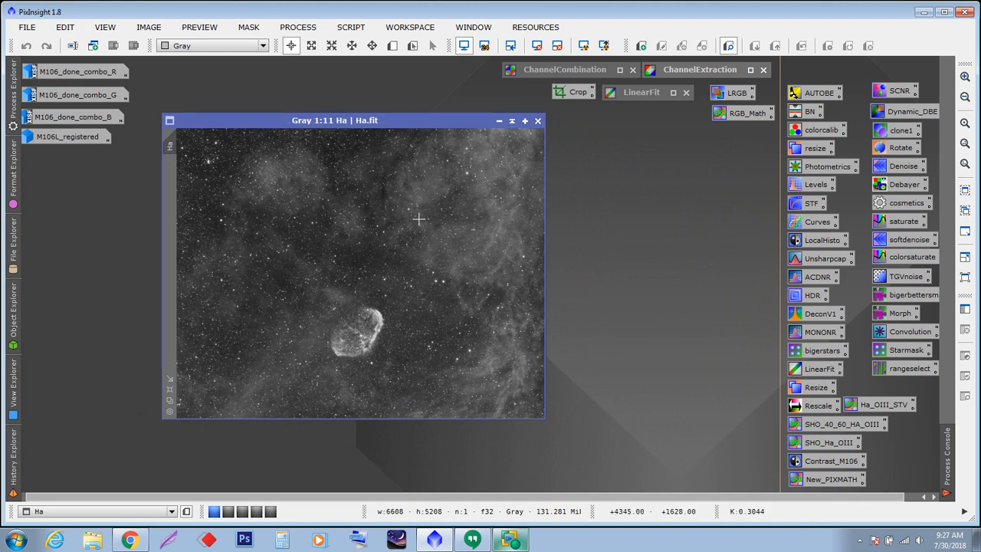
drag(388, 122, 392, 123)
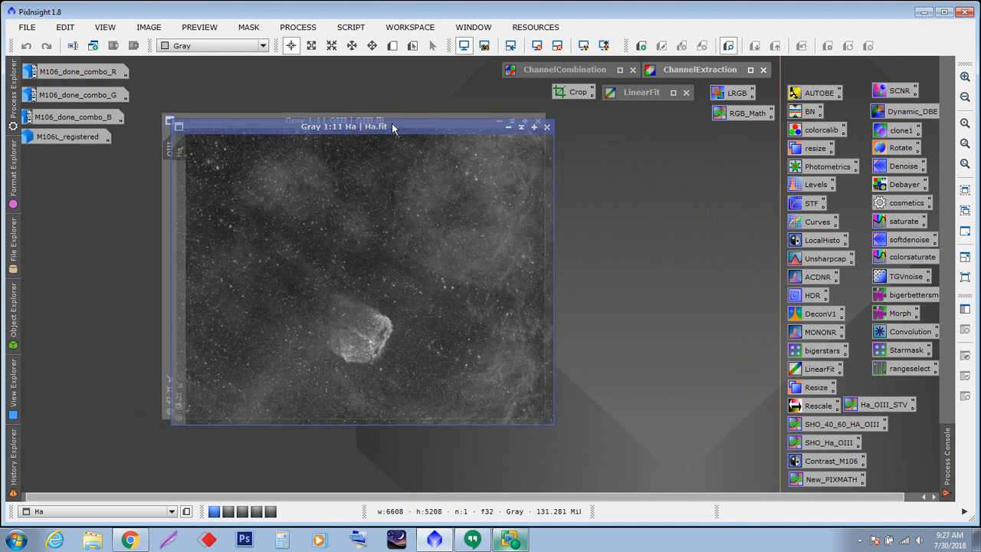
drag(392, 122, 392, 123)
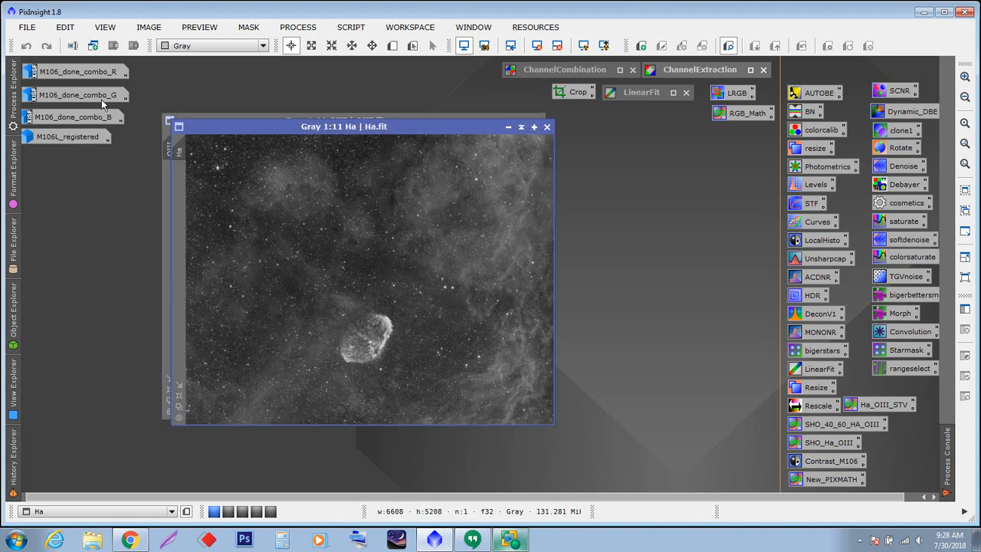
- Open LinearFit and set its reference image to Ha
drag(359, 131, 569, 163)
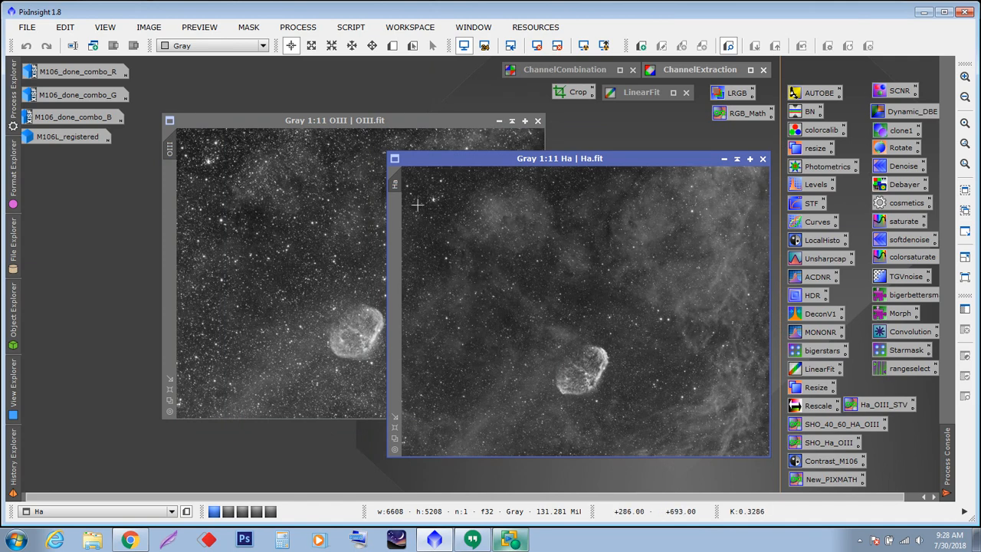
drag(624, 158, 501, 152)
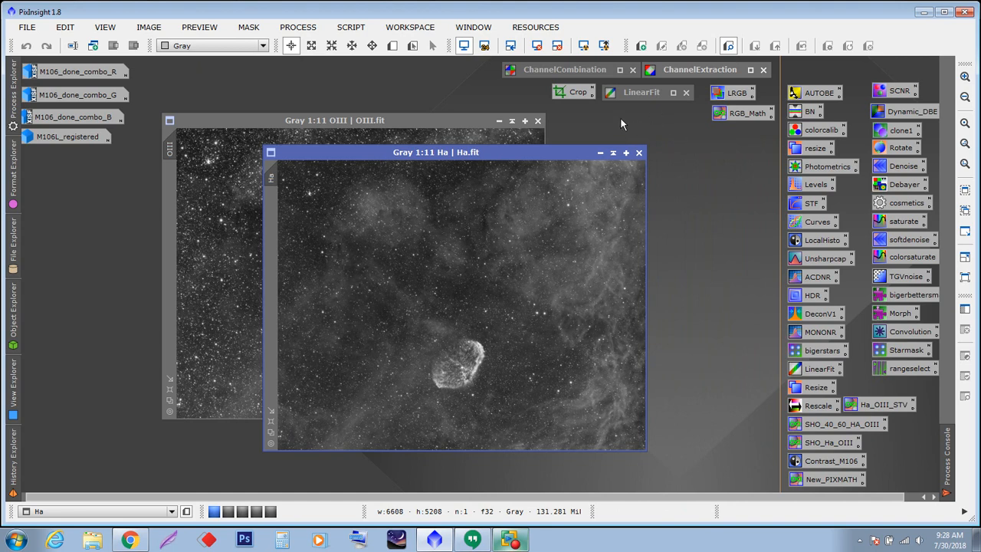
double_click(647, 92)
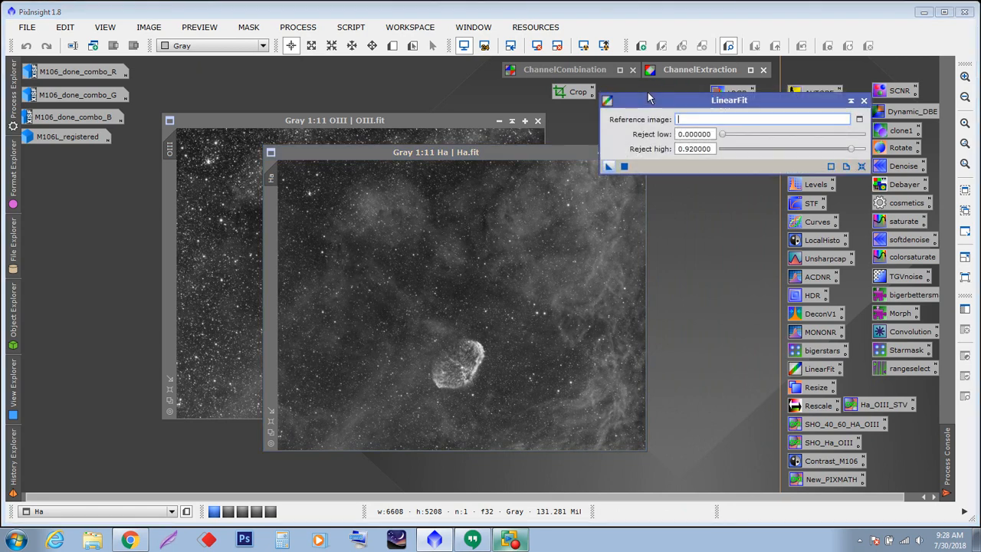
drag(675, 98, 675, 148)
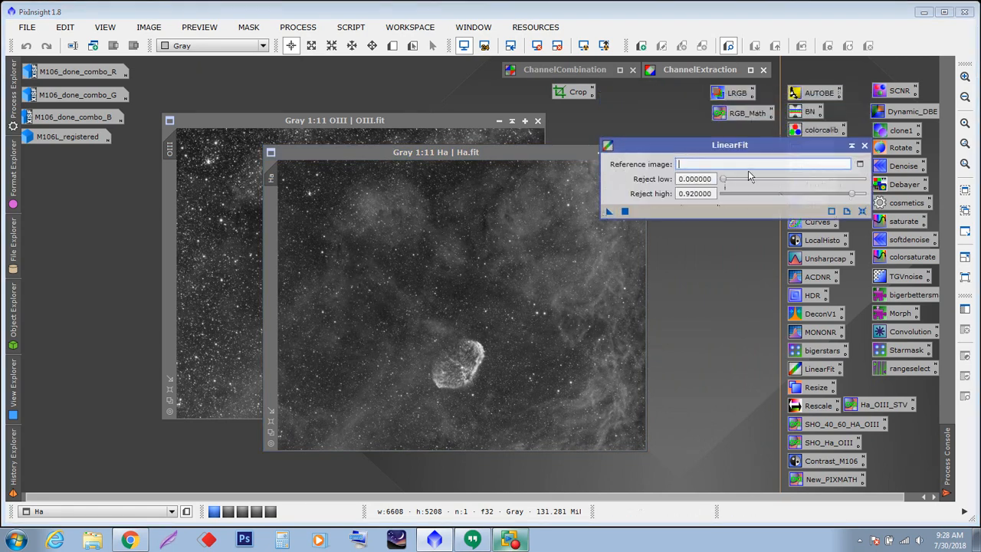
click(860, 164)
click(535, 247)
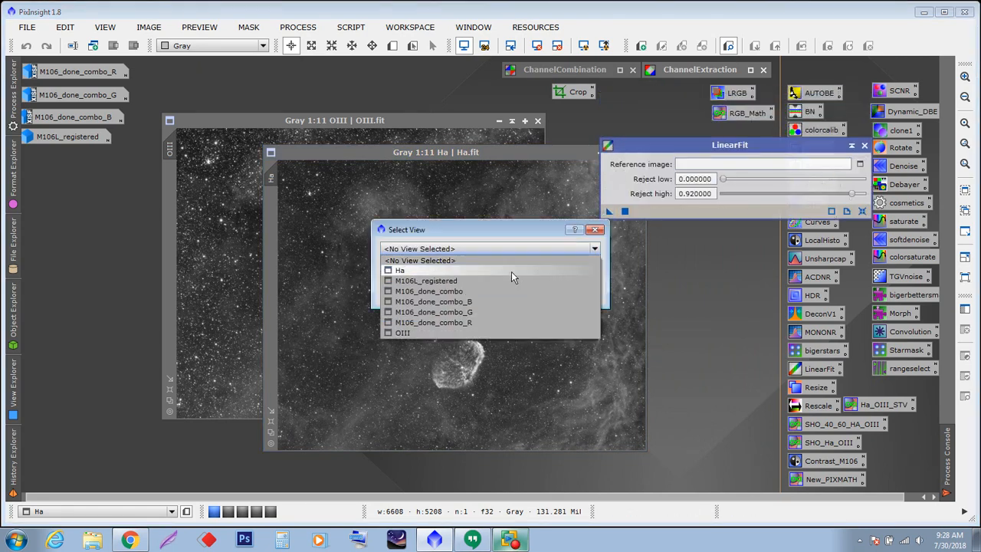
click(407, 270)
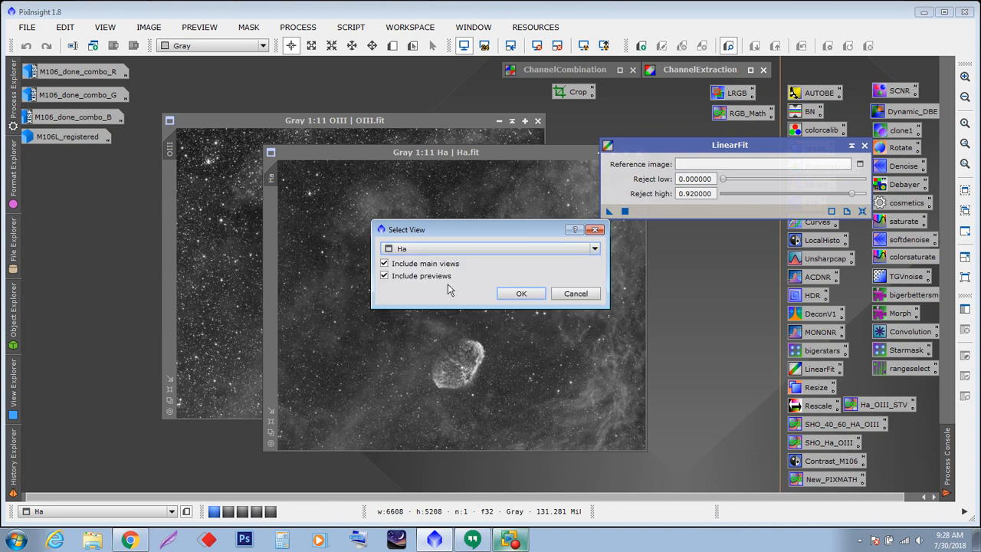
click(514, 294)
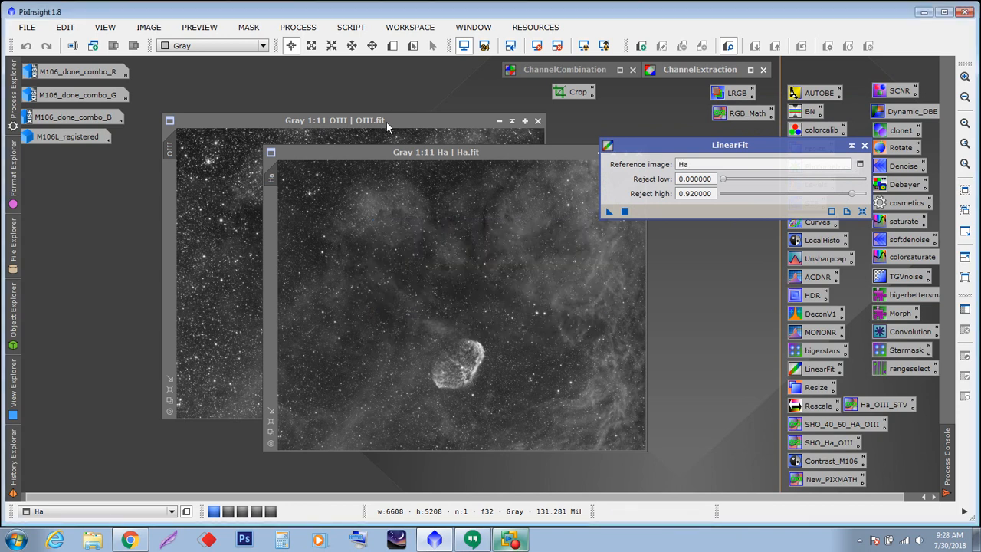
- Apply LinearFit to the OIII image and collapse the LinearFit dialog
drag(386, 122, 385, 145)
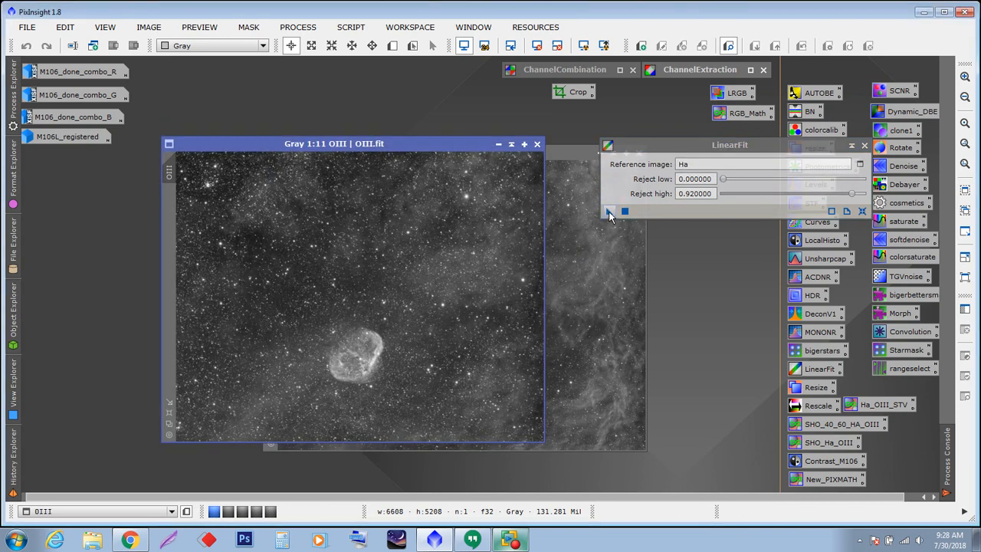
drag(610, 212, 475, 277)
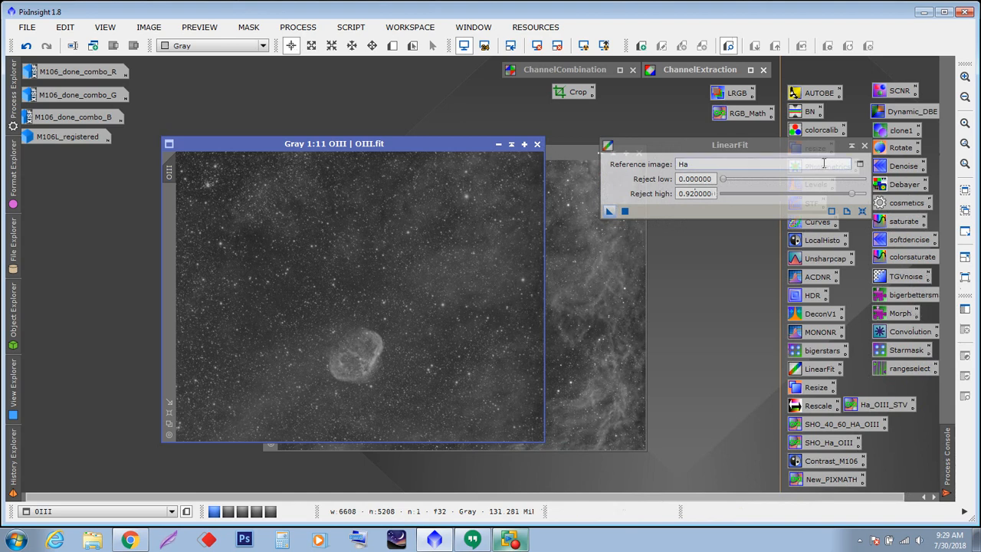
click(851, 145)
- Compare the OIII image before and after LinearFit by undoing and redoing it
drag(449, 144, 421, 118)
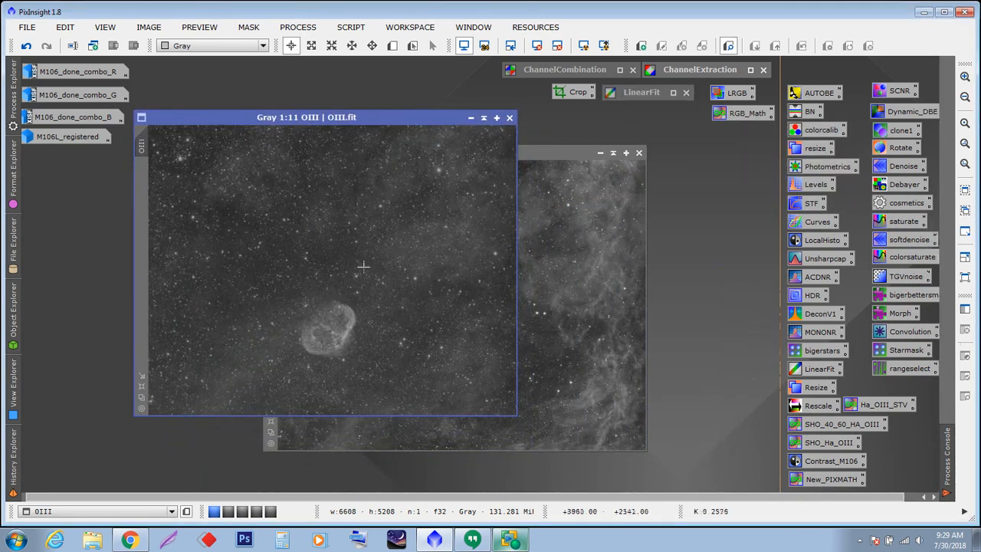
drag(542, 154, 823, 248)
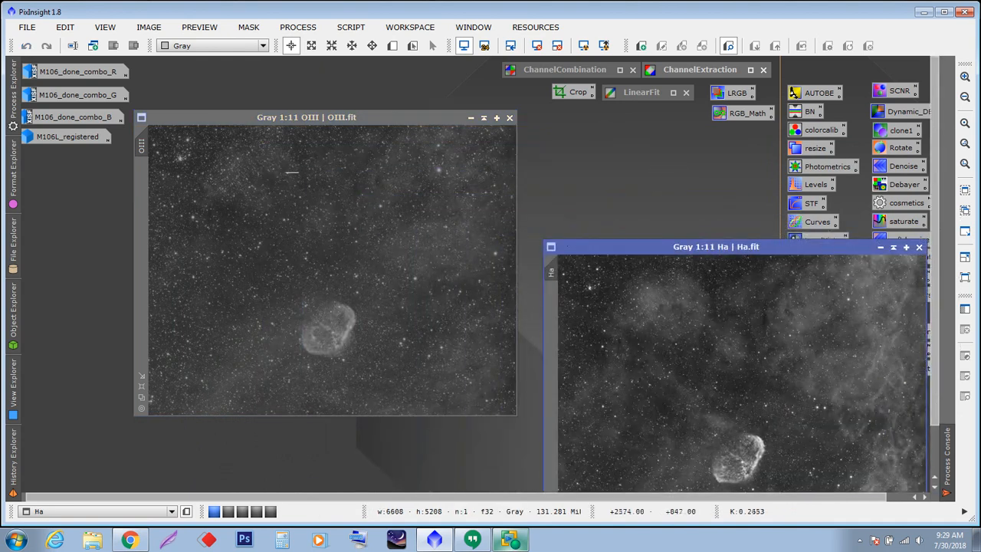
drag(289, 122, 309, 141)
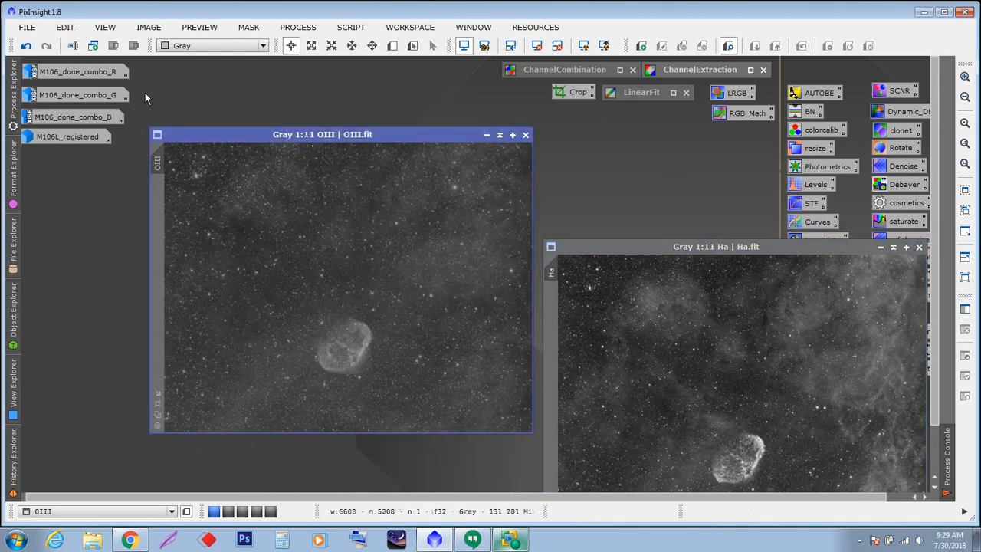
click(26, 47)
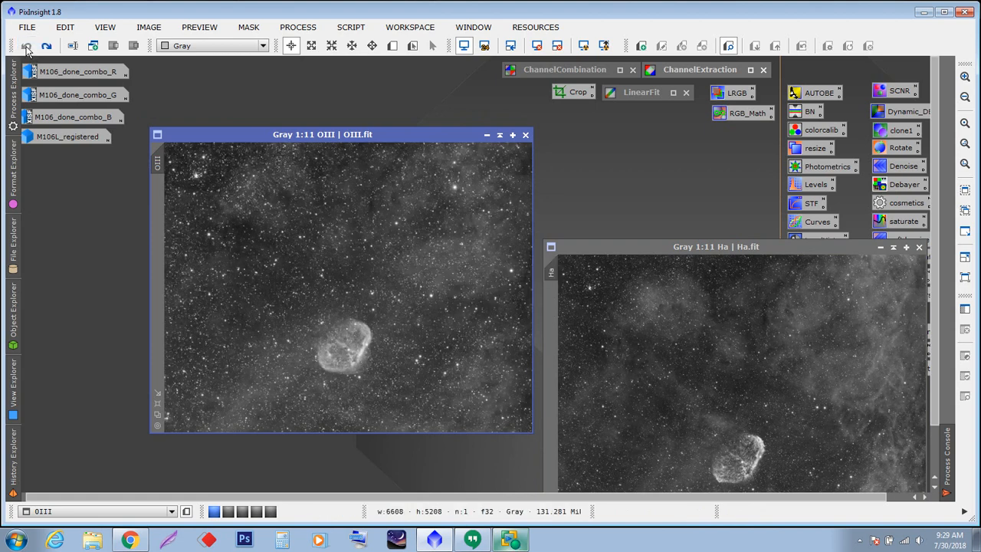
click(47, 46)
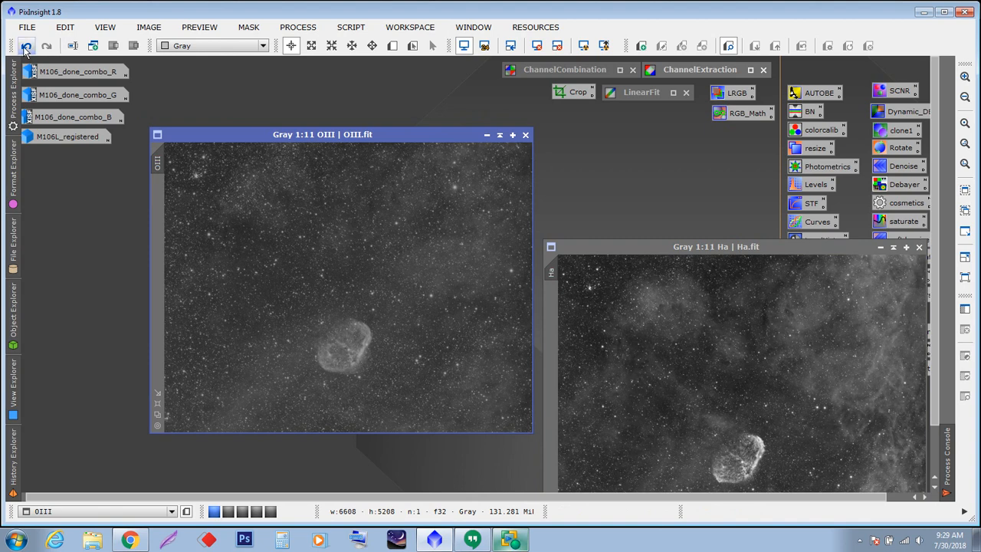
click(27, 46)
click(46, 48)
- Close the Ha and OIII windows, discarding the unsaved OIII changes
drag(604, 247, 358, 176)
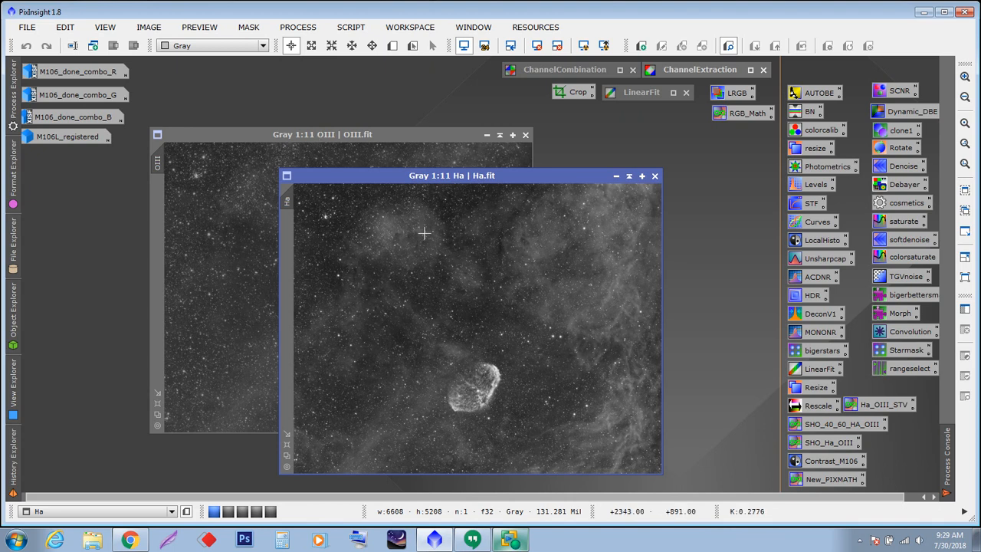
click(656, 176)
click(526, 135)
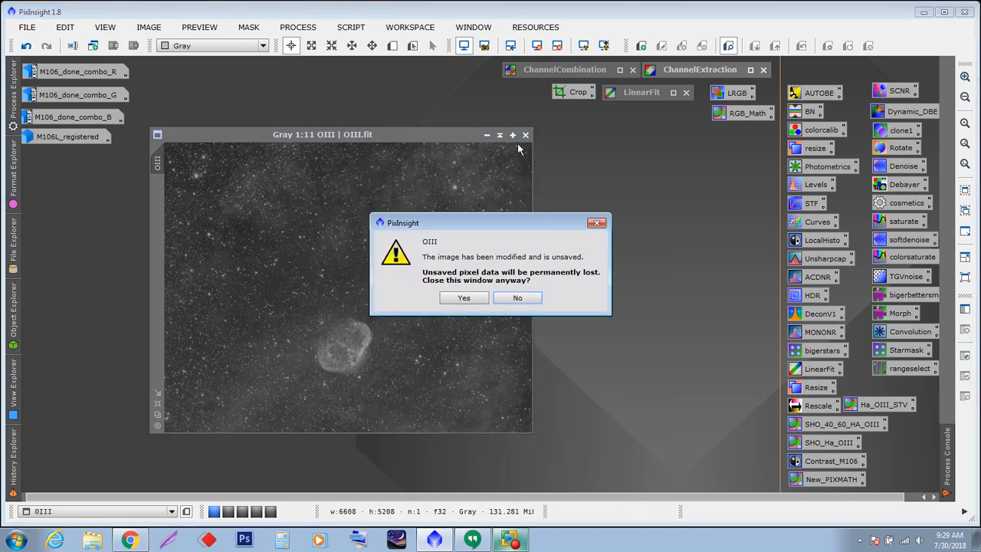
click(463, 298)
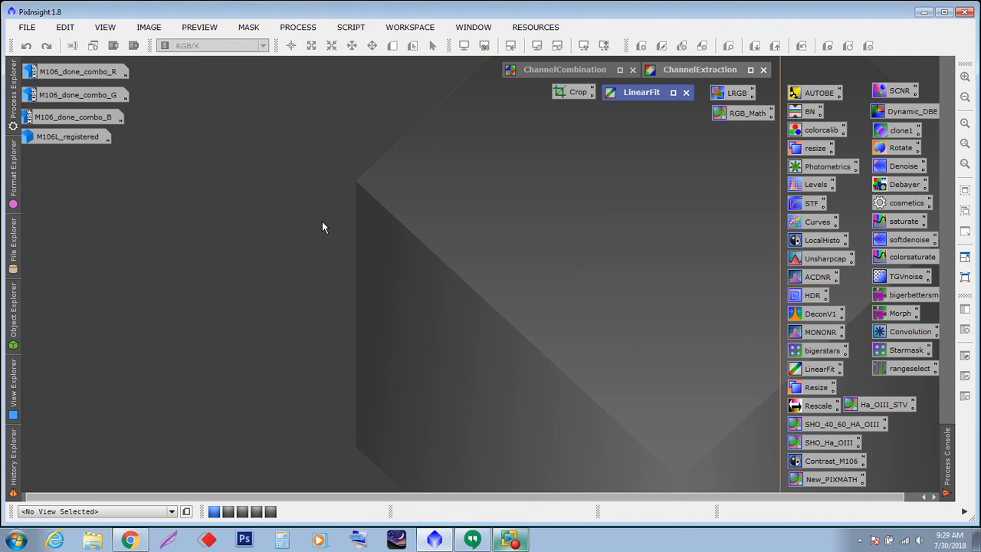
- Restore the registered luminance, green and blue channel images from their icons and arrange them
double_click(68, 136)
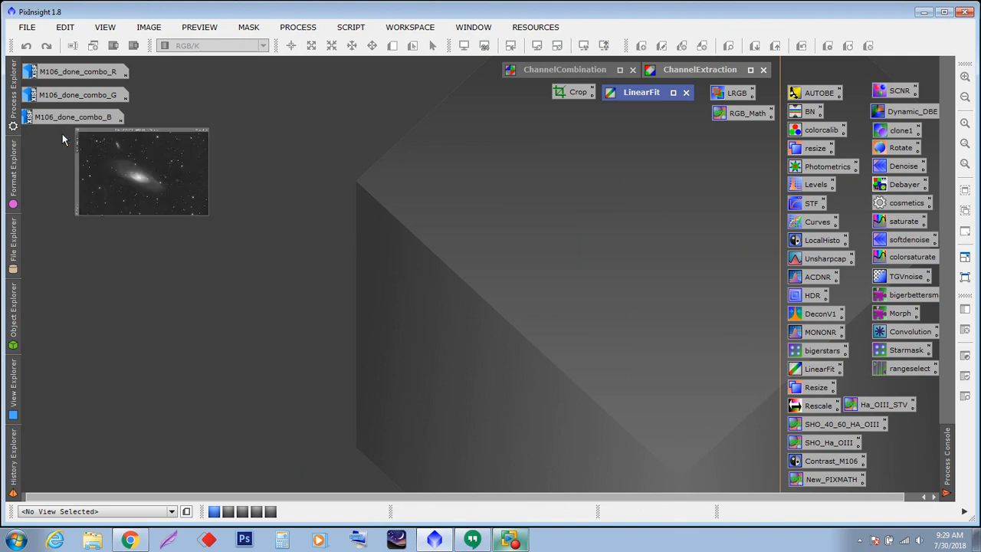
drag(338, 136, 489, 130)
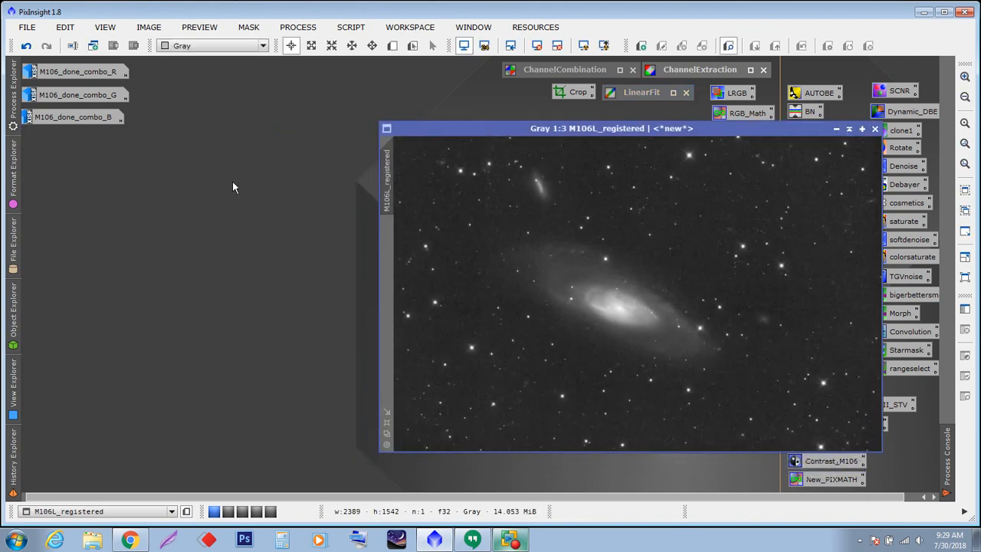
double_click(76, 94)
double_click(73, 117)
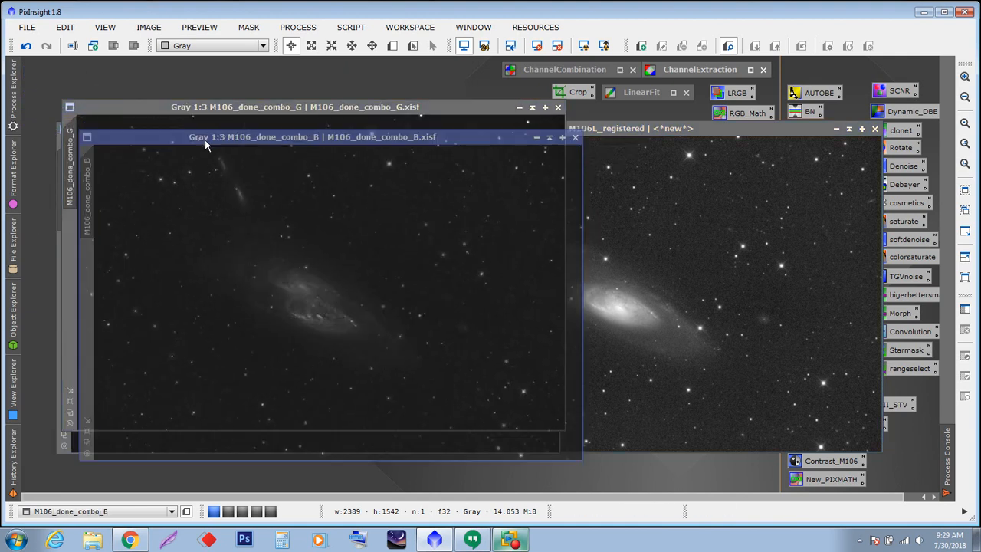
drag(209, 111, 188, 87)
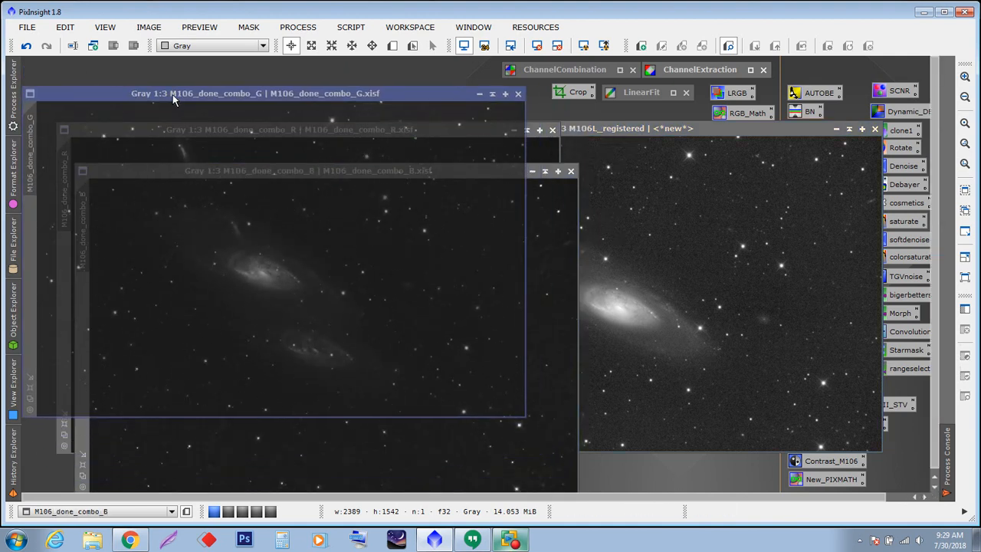
drag(590, 129, 466, 147)
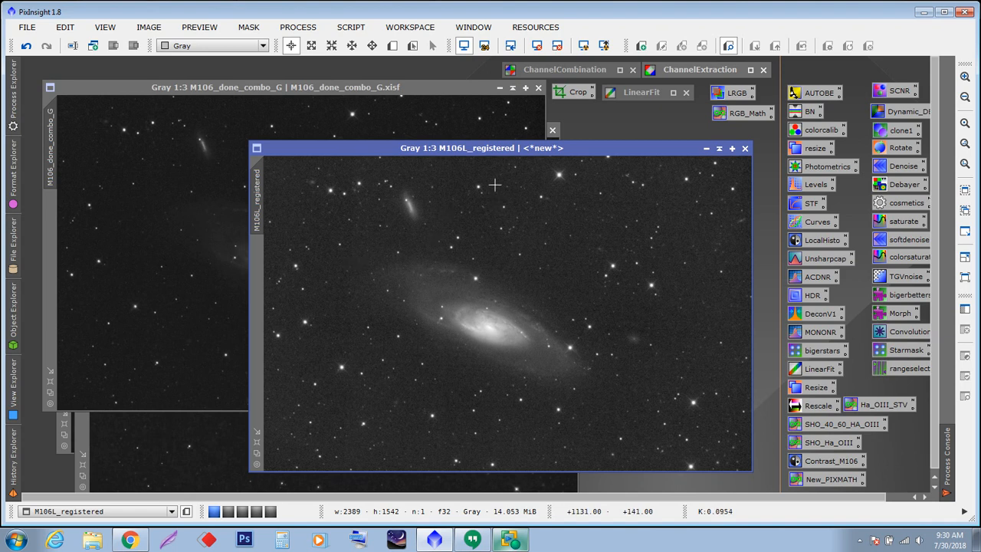
- Open the LRGBCombination process and start choosing the luminance source, then cancel
drag(447, 150, 407, 143)
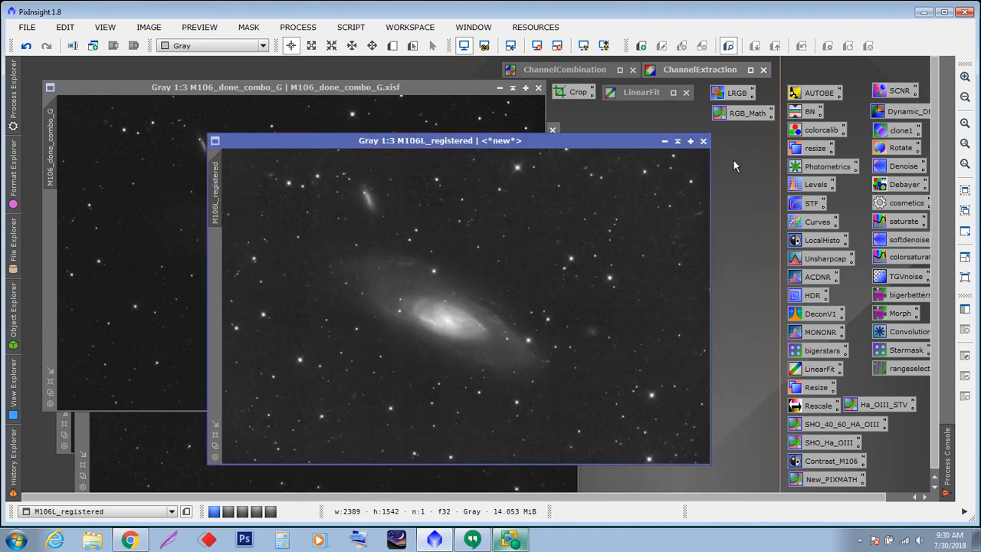
double_click(734, 95)
drag(711, 150, 775, 53)
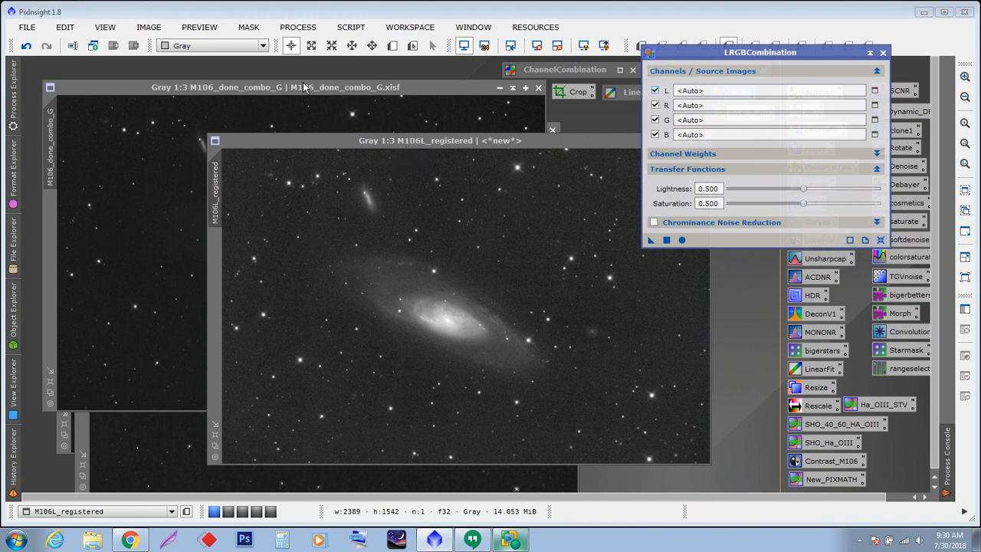
click(878, 92)
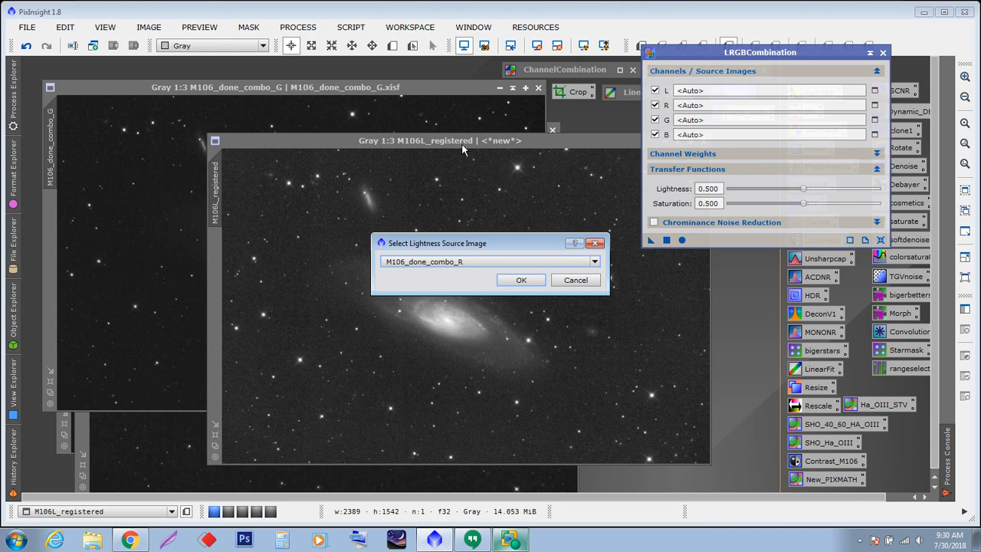
click(576, 280)
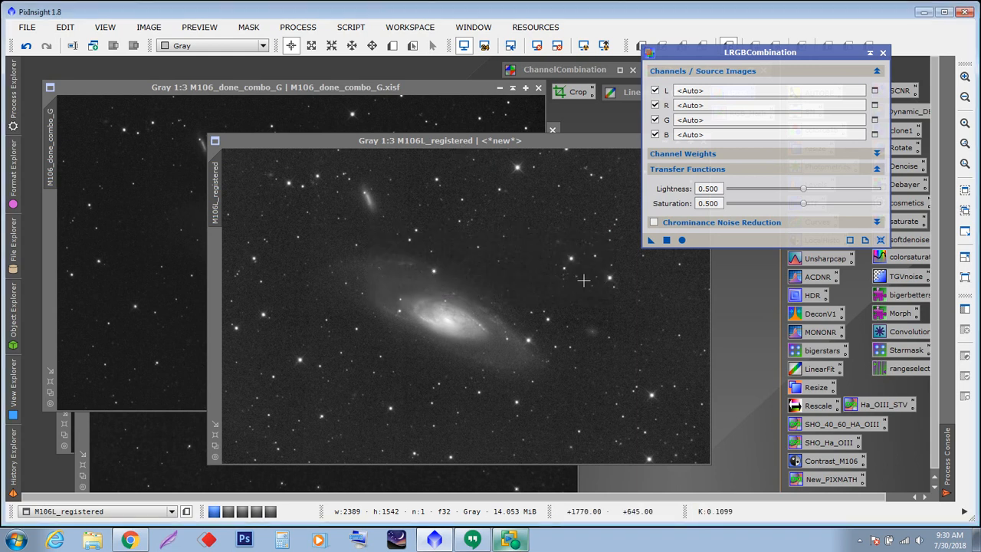
- Rename the registered luminance image to M106_L
double_click(217, 193)
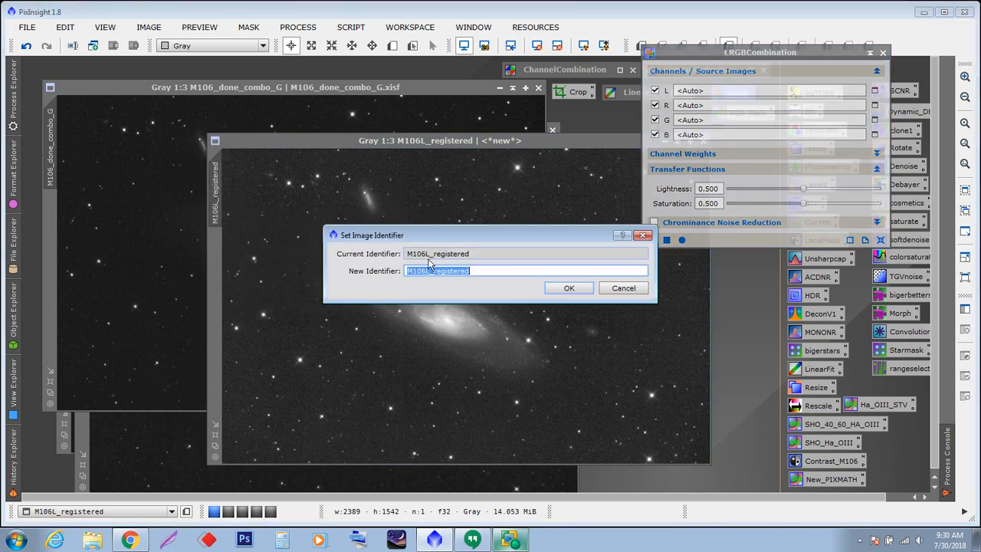
click(479, 270)
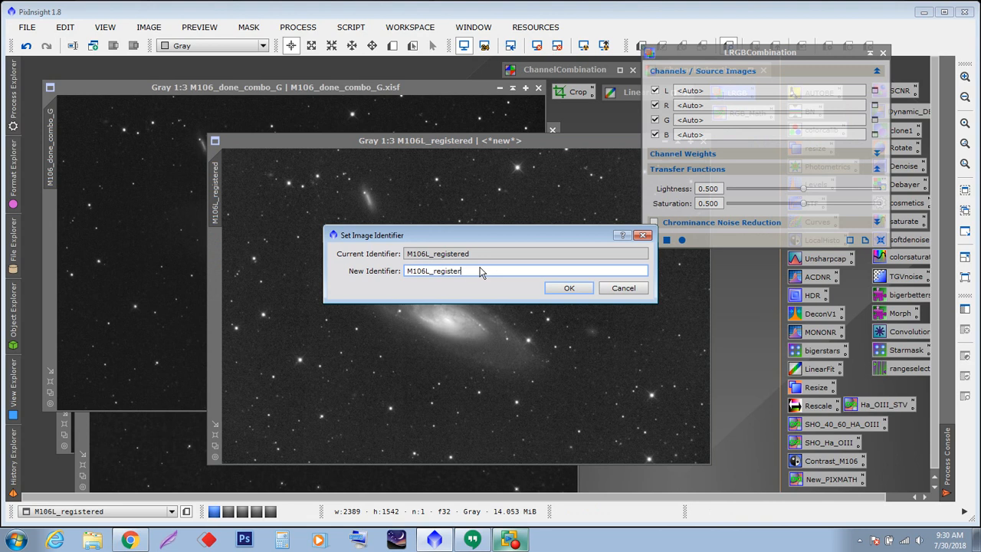
key(BackSpace)
key(BackSpace)
key(BackSpace)
key(BackSpace)
key(BackSpace)
click(555, 287)
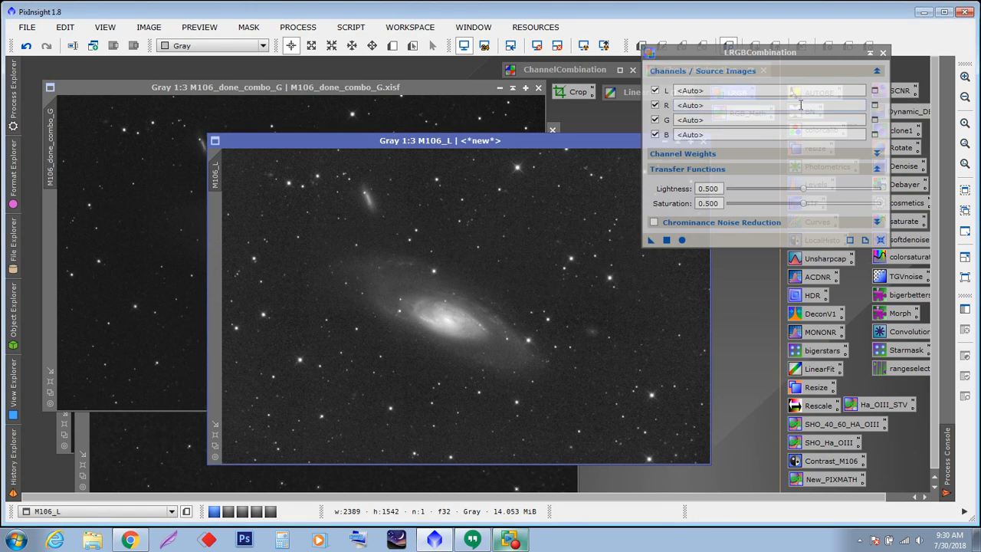
- In LRGBCombination, set the L source to M106_L and the R source to M106_done_combo_R
click(874, 90)
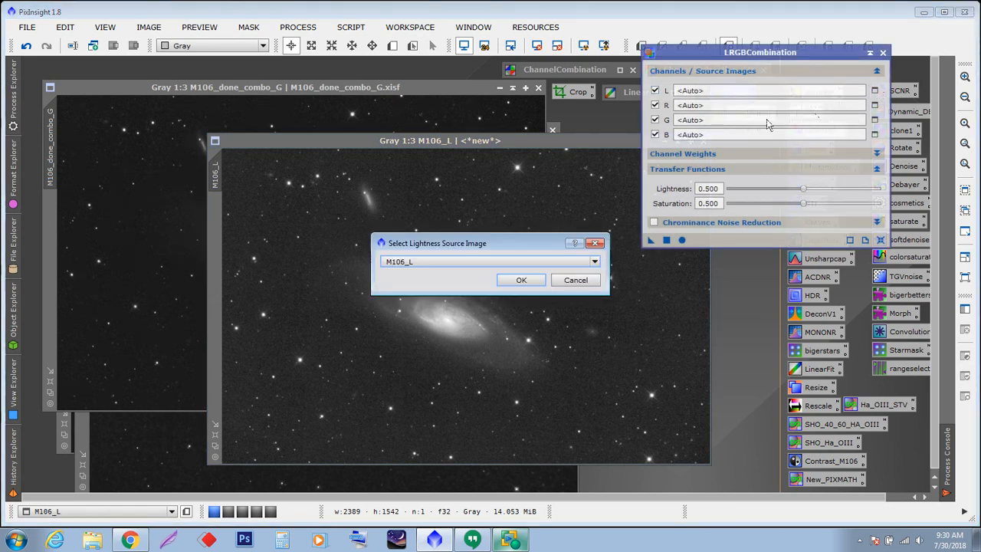
click(520, 278)
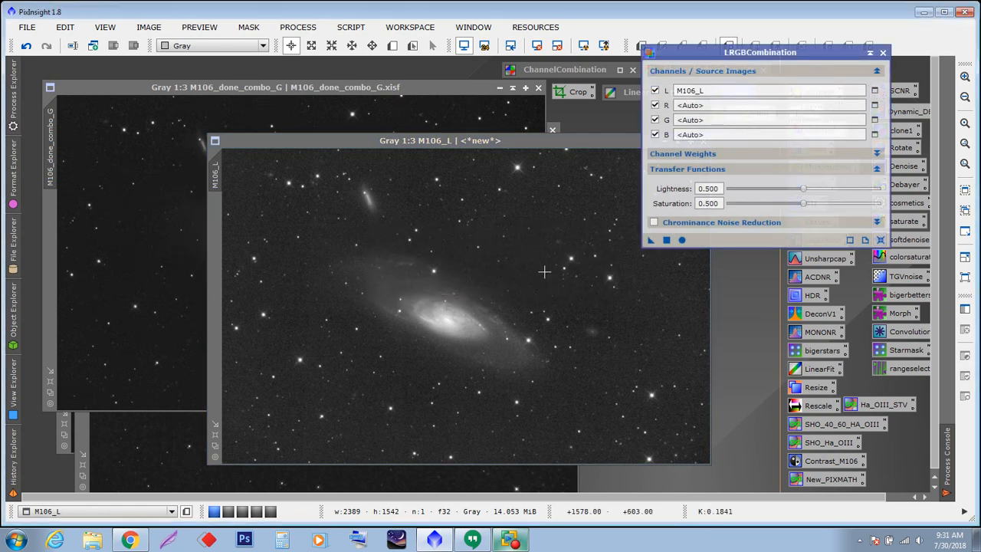
click(874, 105)
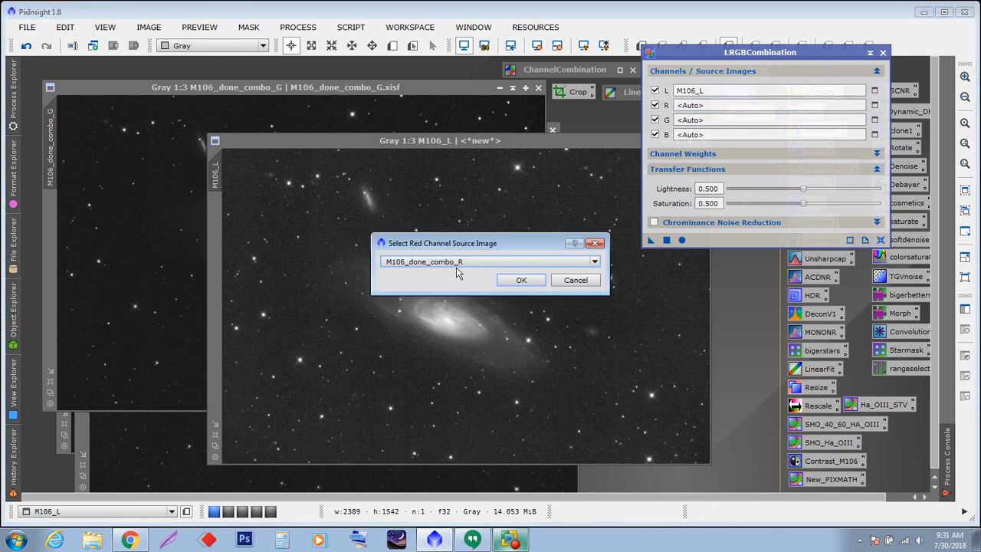
click(521, 279)
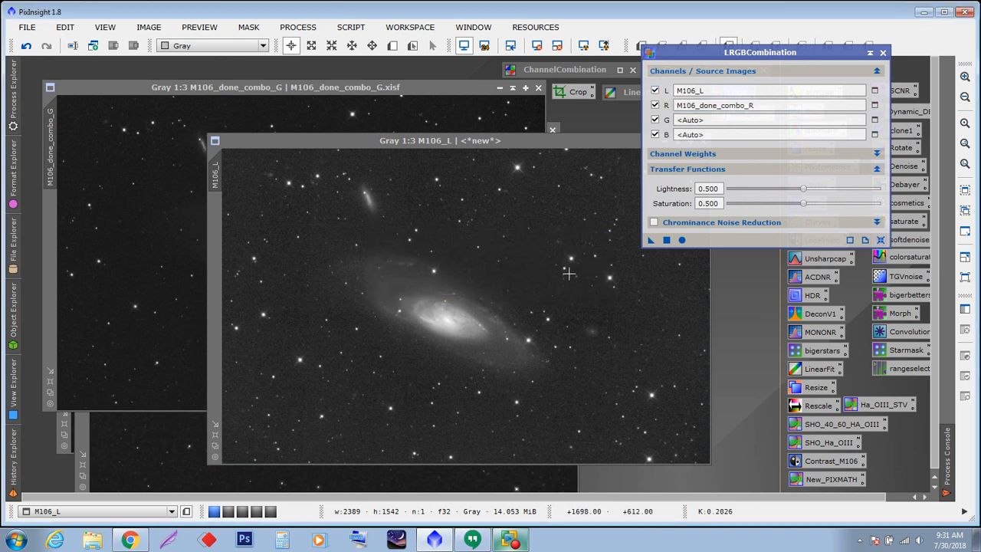
- In LRGBCombination, set the G source to M106_done_combo_G and the B source to M106_done_combo_B
click(875, 119)
click(521, 280)
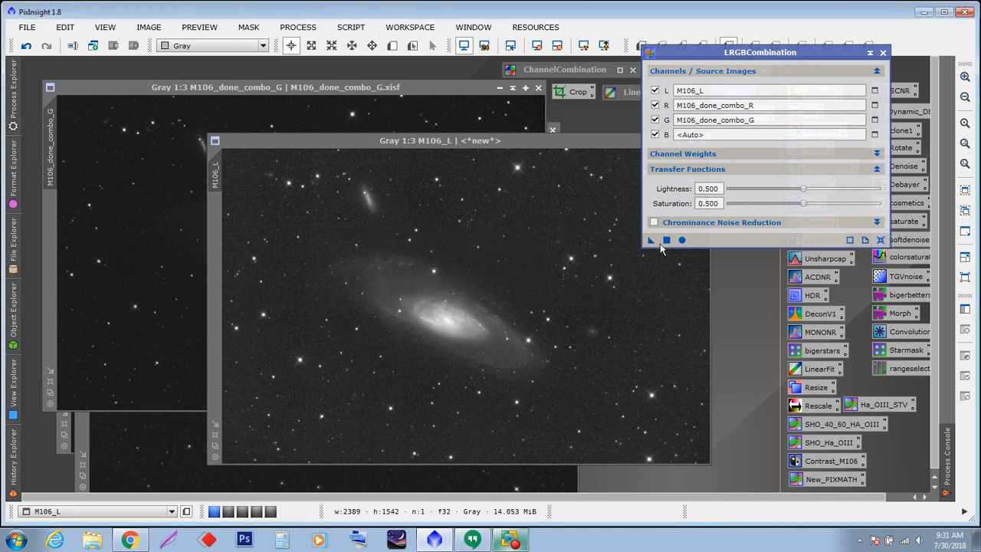
click(875, 134)
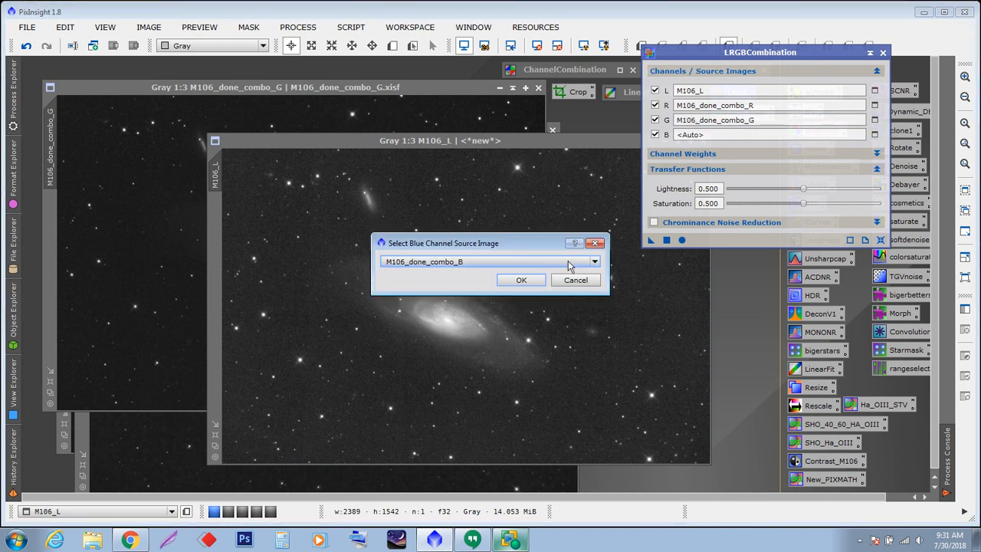
click(521, 280)
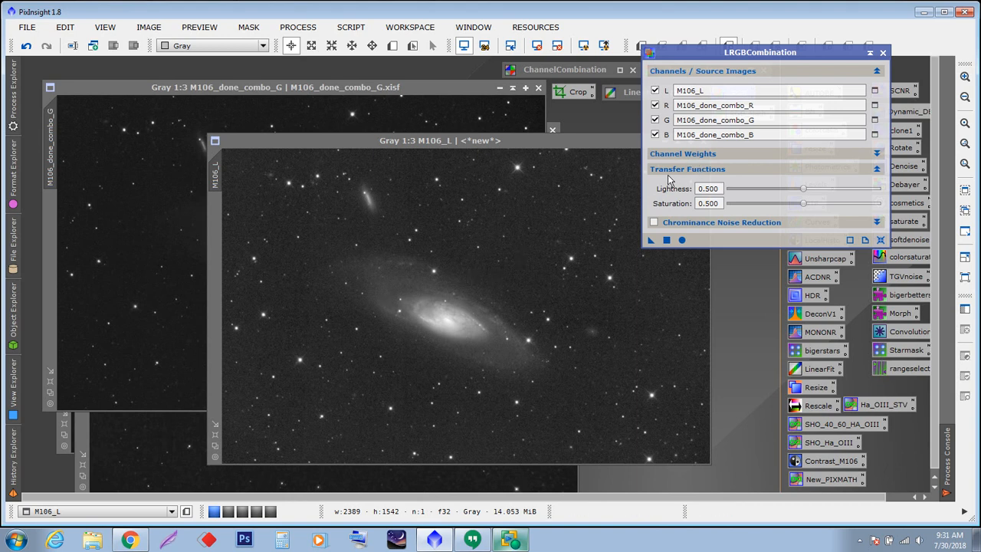
- Lower the saturation transfer function to 0.450 and apply the LRGB combination globally
click(804, 206)
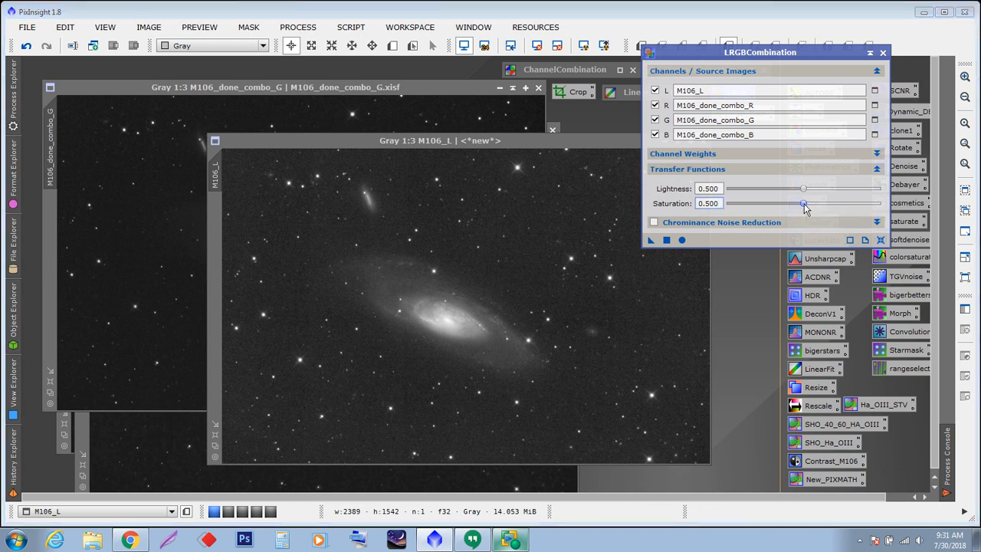
drag(804, 204, 798, 204)
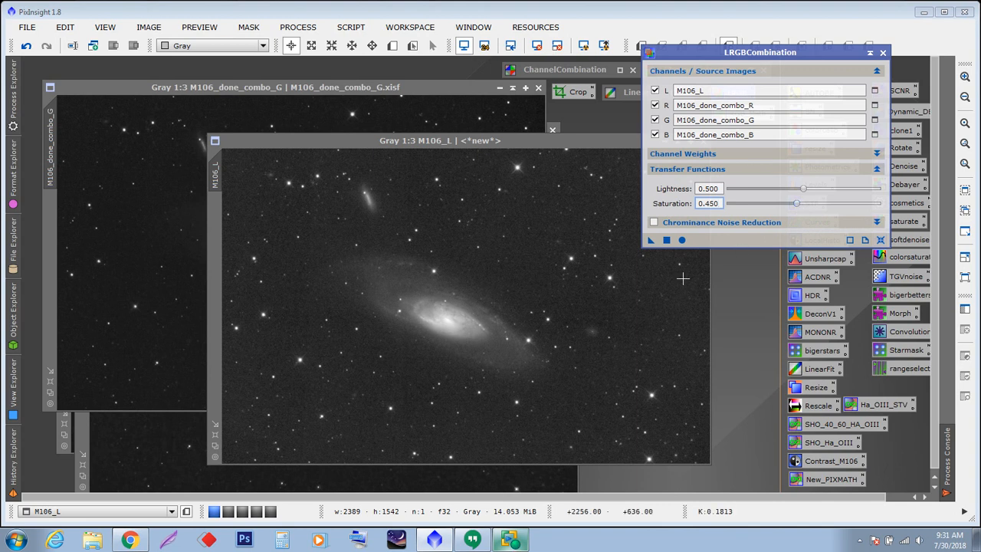
click(742, 225)
click(654, 223)
click(655, 223)
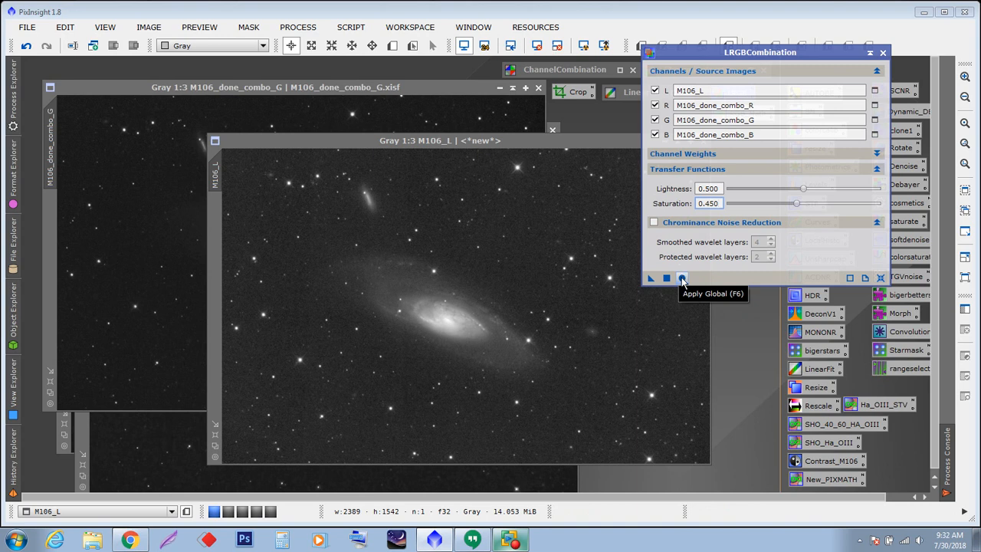
click(683, 278)
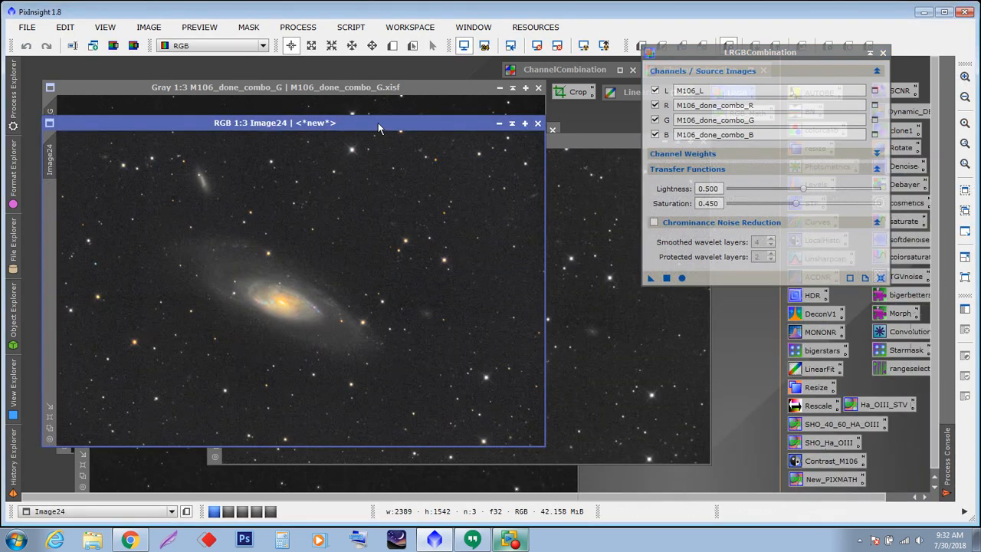
- Move the combined image window and close the LRGBCombination dialog
drag(378, 122, 423, 138)
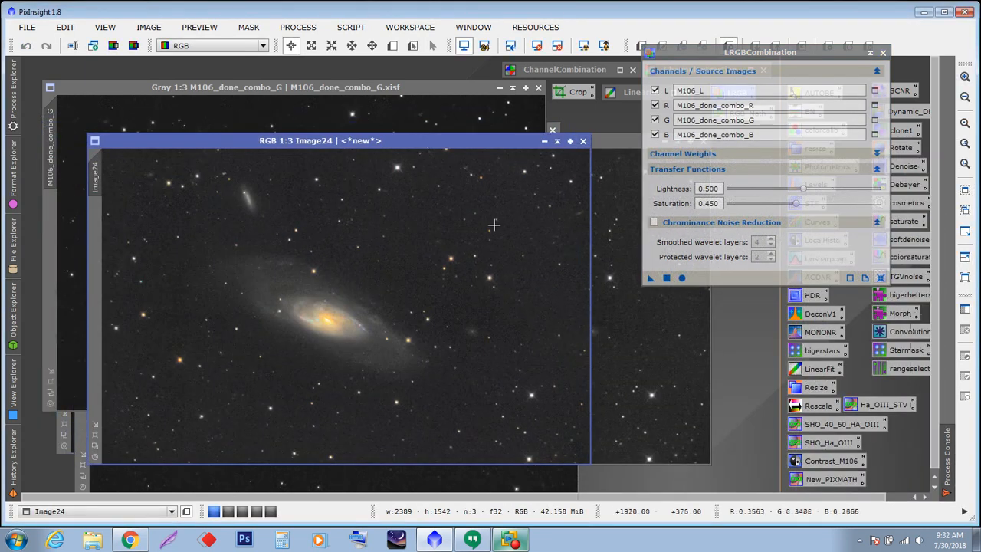
click(870, 54)
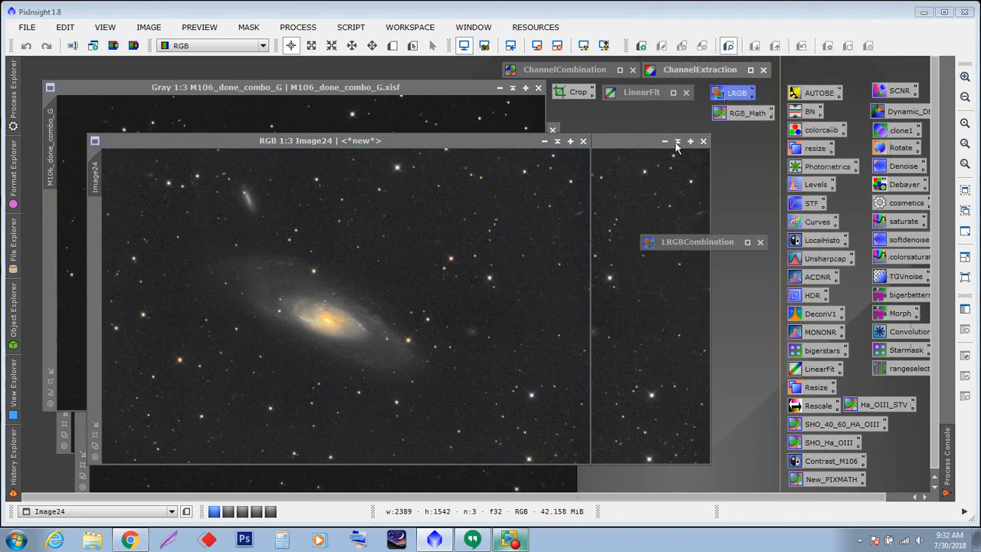
click(761, 242)
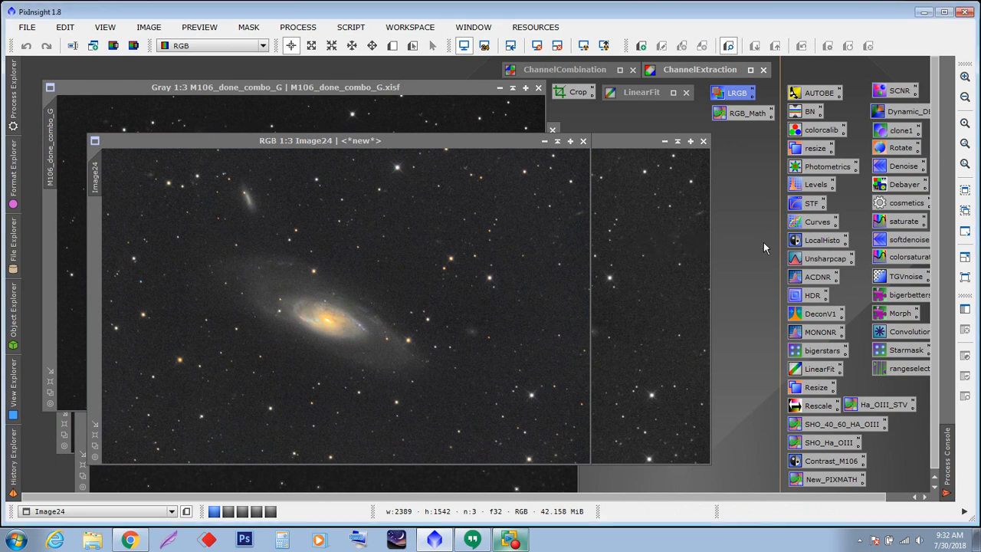
- Iconify the luminance and channel image windows and reposition the combined RGB image
click(664, 141)
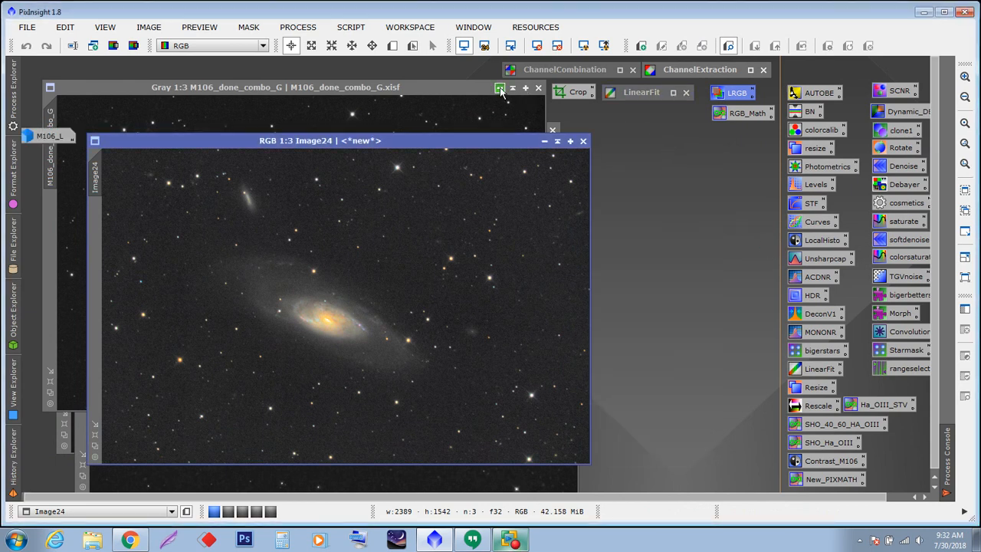
click(512, 88)
drag(471, 140, 631, 291)
click(532, 172)
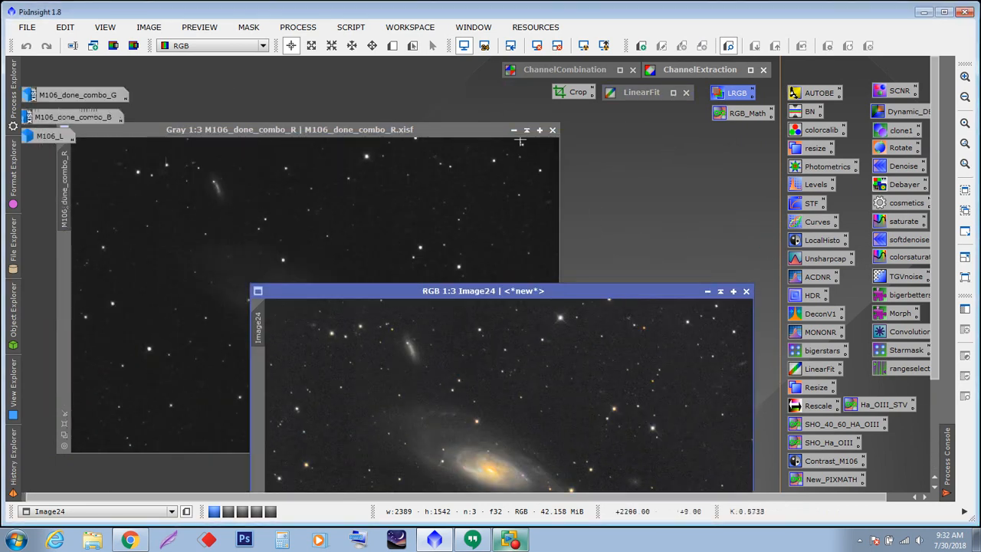
click(513, 130)
double_click(481, 290)
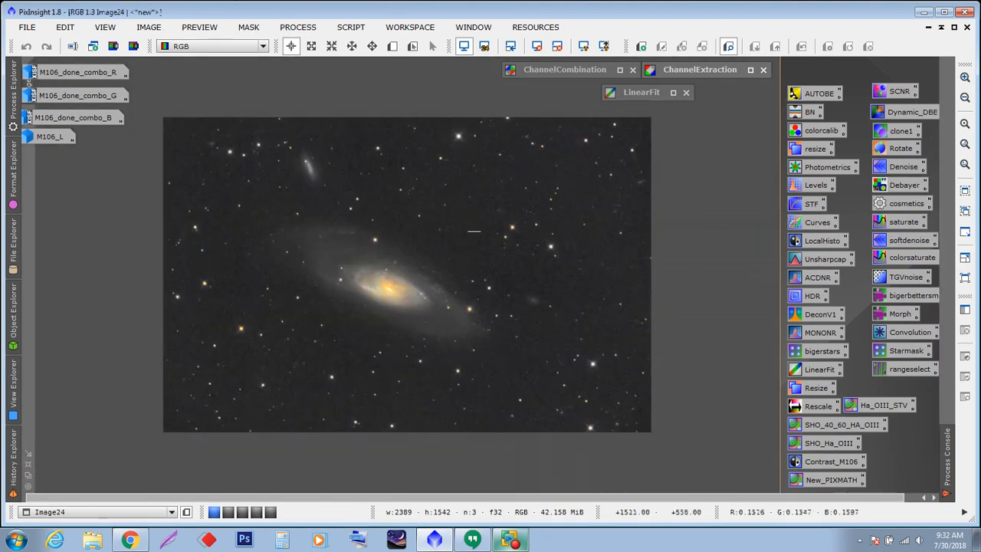
click(955, 29)
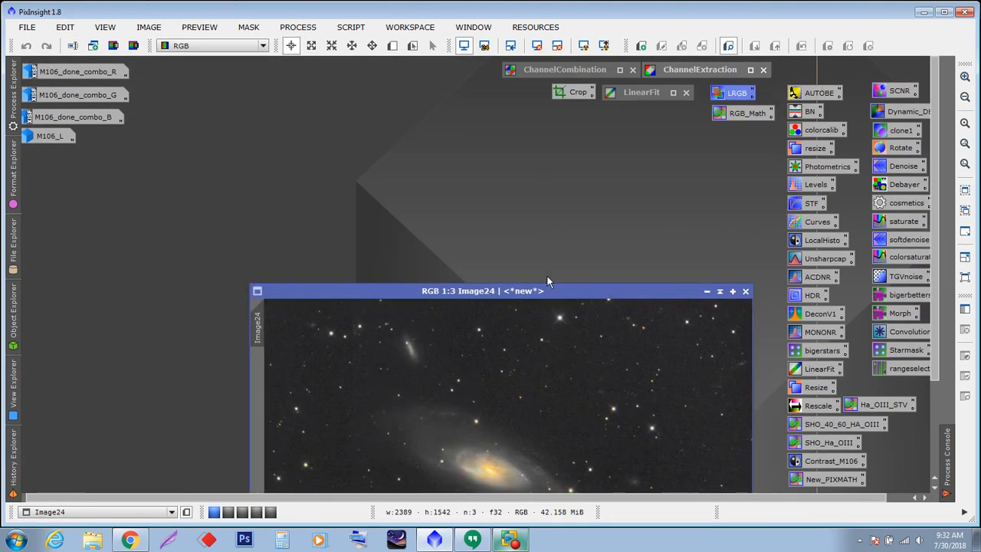
drag(544, 295, 446, 119)
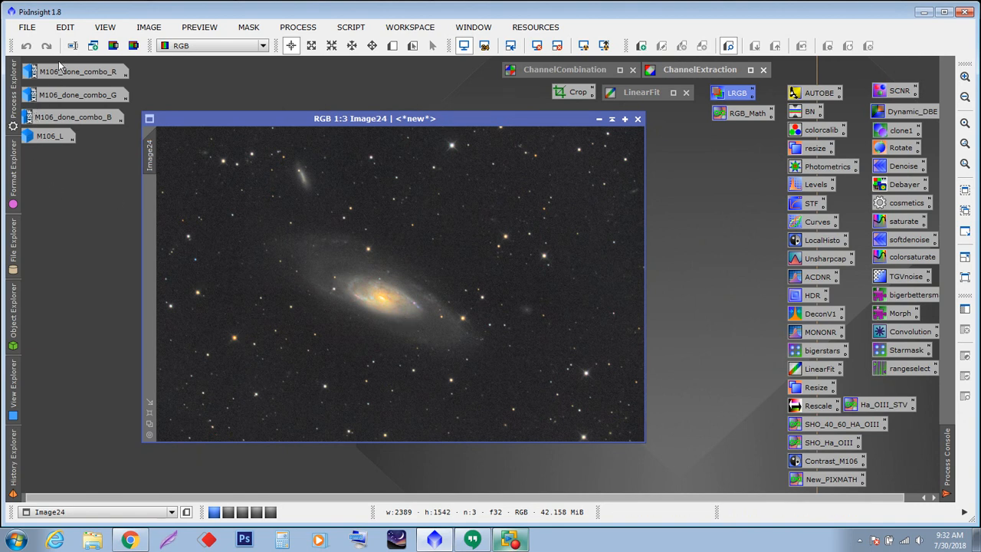
- Switch to the second workspace to inspect the earlier M106_done_combo image at close zoom, then return
mouse_move(56, 72)
click(228, 513)
click(215, 512)
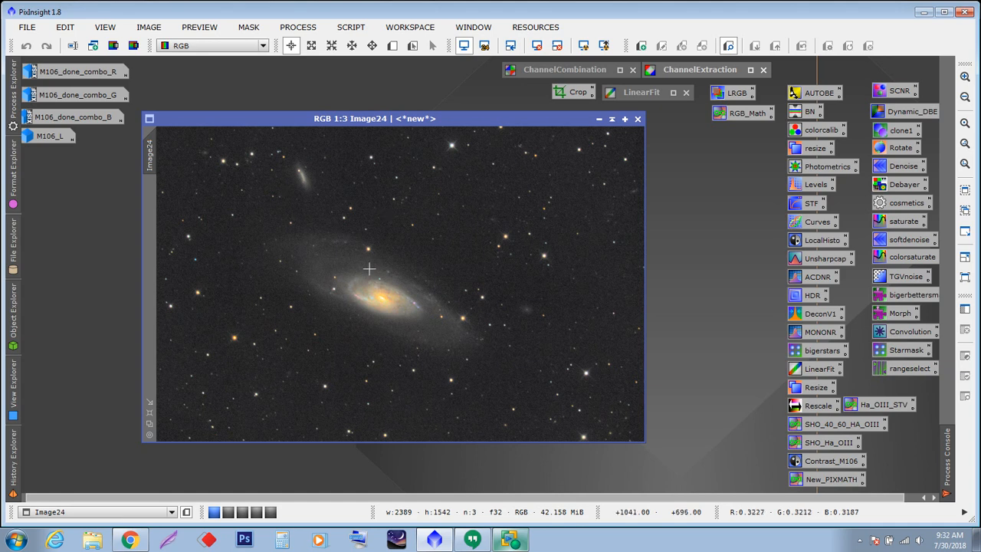
scroll(354, 270, up, 2)
scroll(354, 270, down, 3)
scroll(352, 273, up, 1)
mouse_move(395, 120)
mouse_down()
mouse_move(359, 116)
mouse_move(386, 114)
mouse_move(387, 128)
mouse_up()
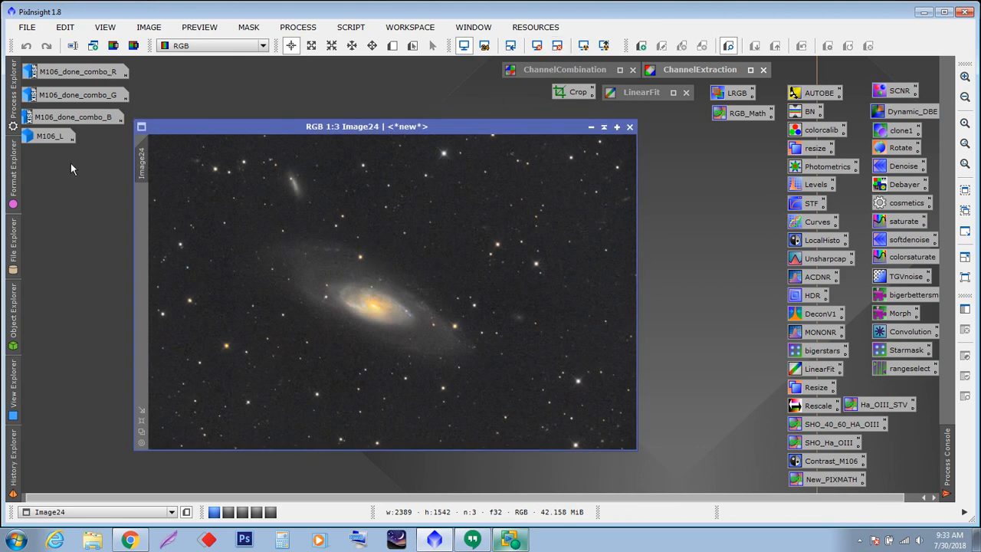
click(228, 513)
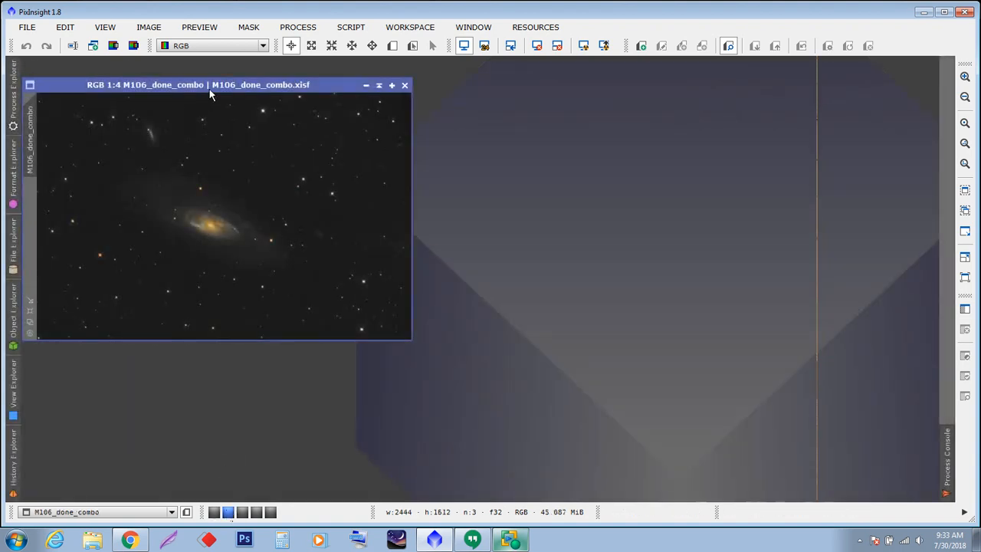
click(101, 325)
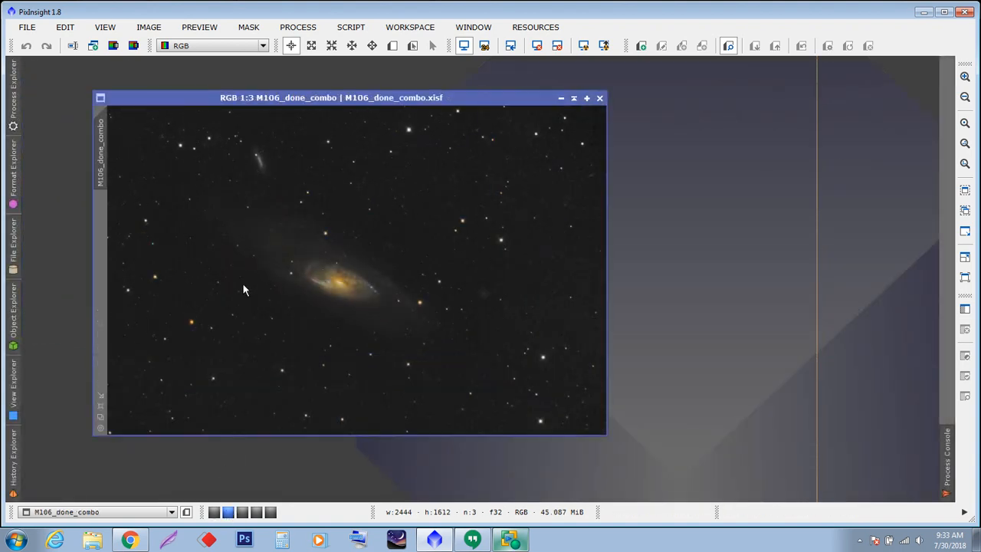
drag(376, 100, 408, 91)
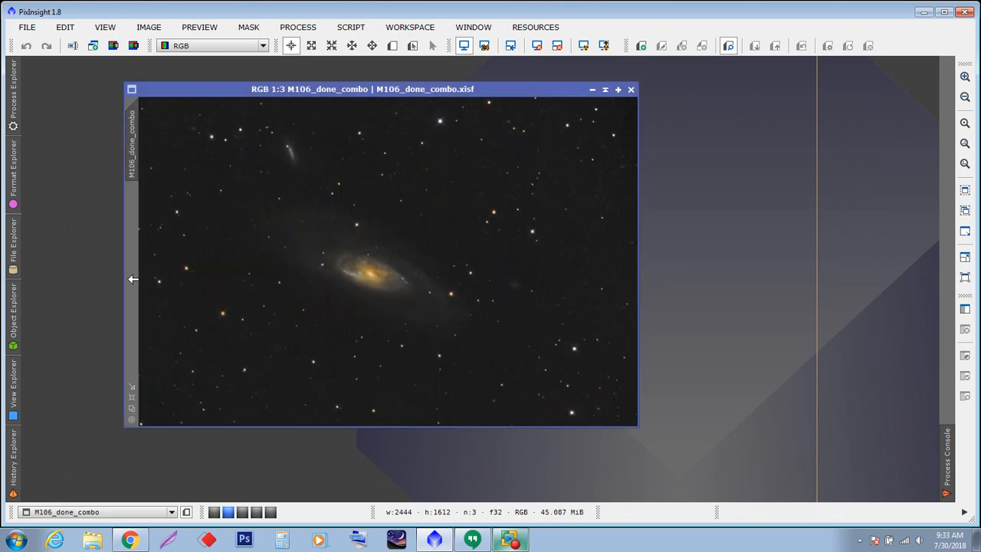
scroll(362, 303, up, 2)
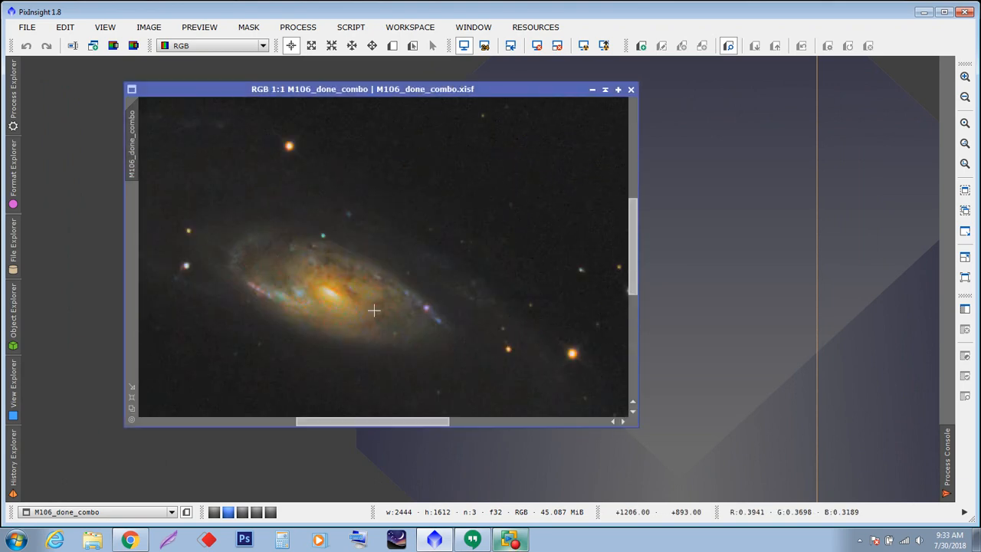
drag(635, 233, 623, 138)
drag(398, 427, 341, 424)
scroll(393, 338, down, 3)
scroll(393, 338, up, 1)
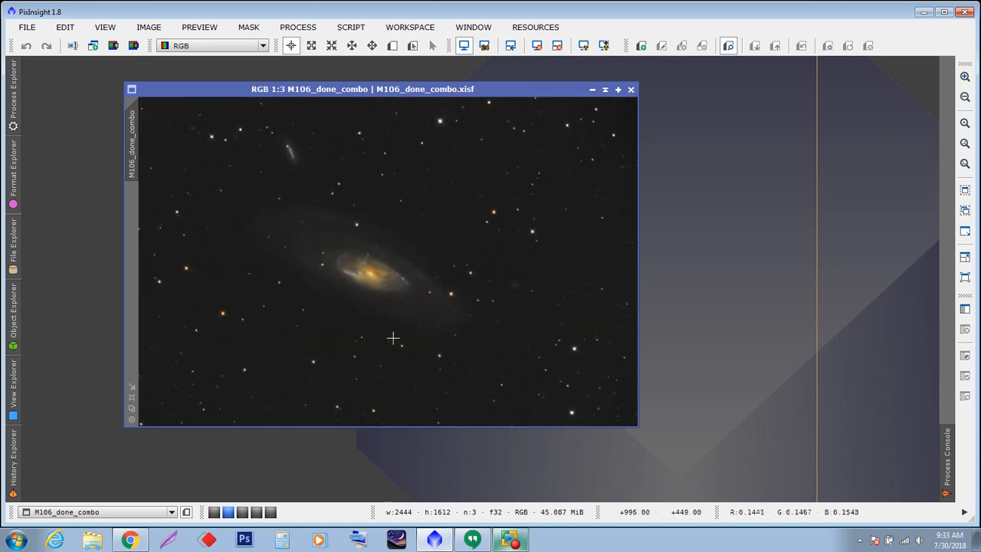
click(214, 512)
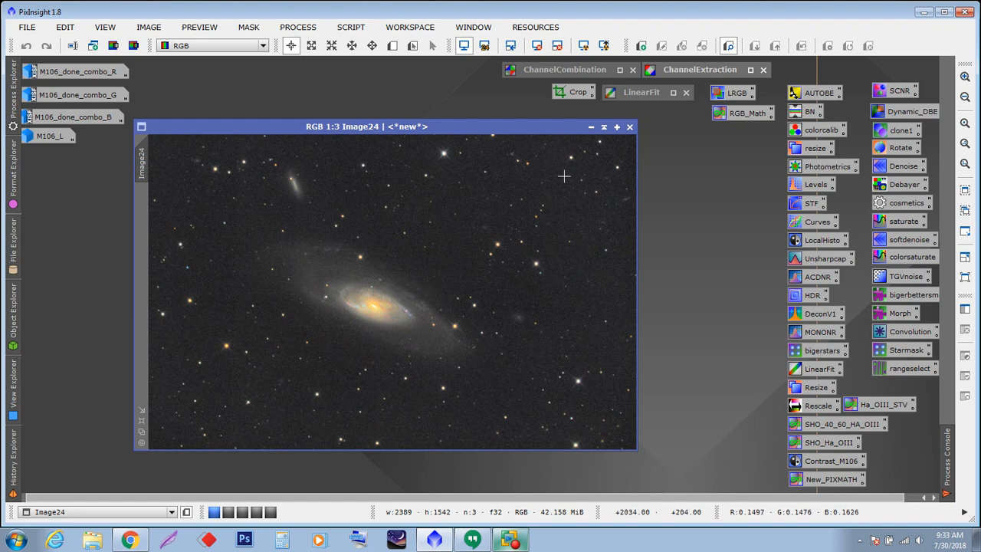
- Iconify the new combined image, move its icon aside, and restore the R, G and B channel images
click(591, 128)
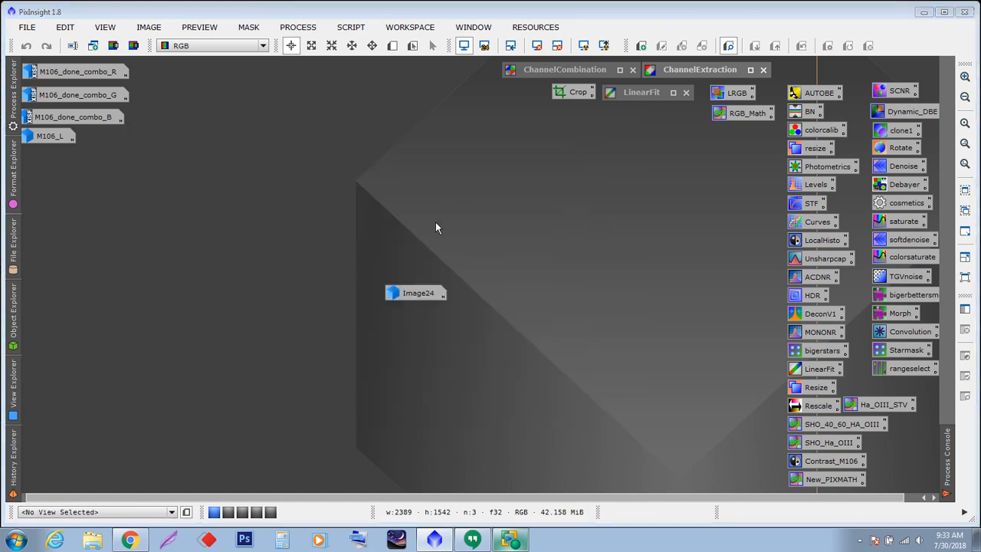
drag(414, 294, 71, 469)
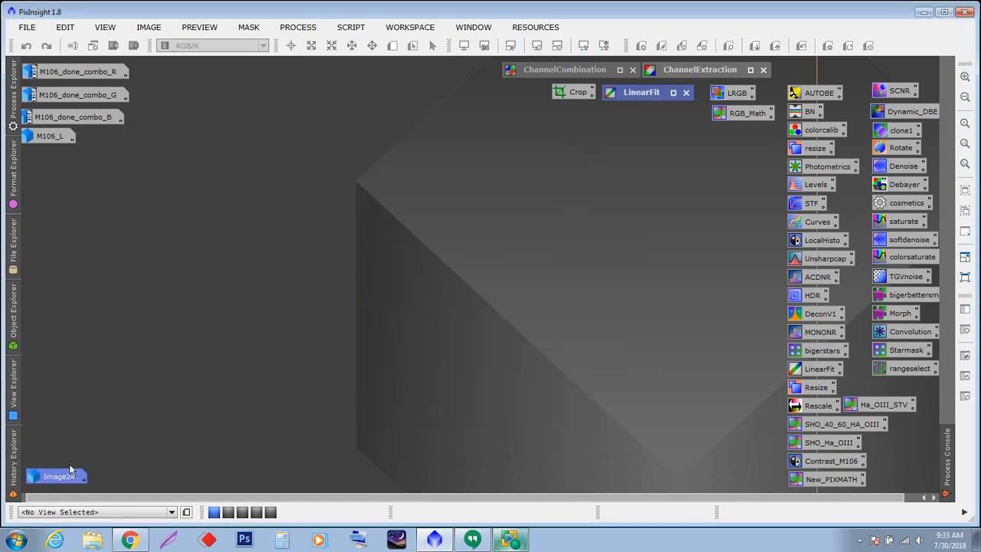
double_click(83, 73)
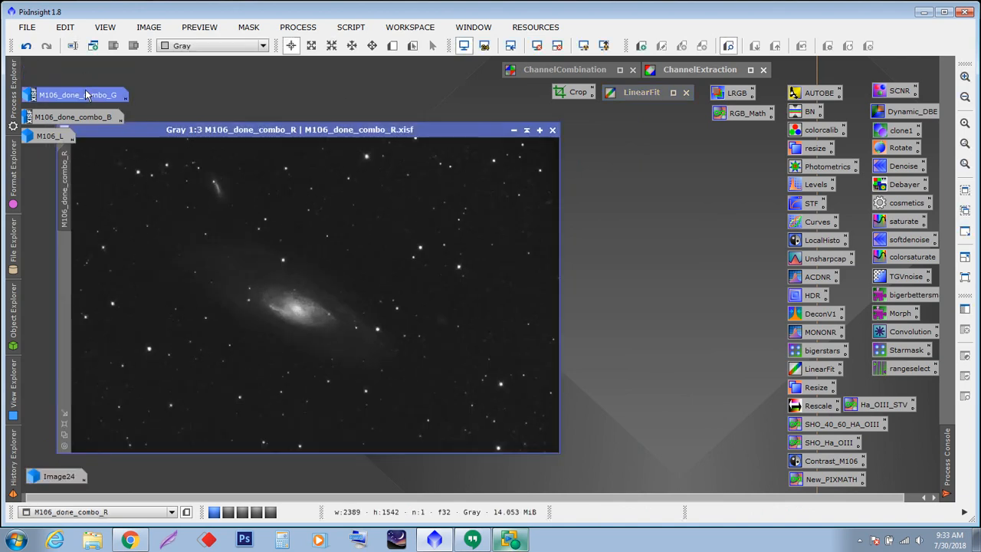
double_click(87, 93)
double_click(76, 116)
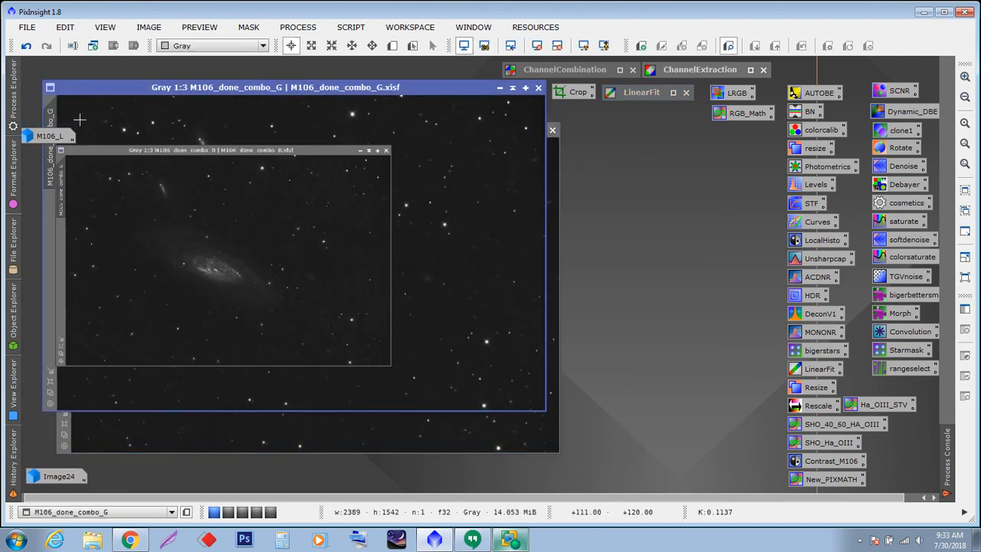
drag(435, 170, 450, 129)
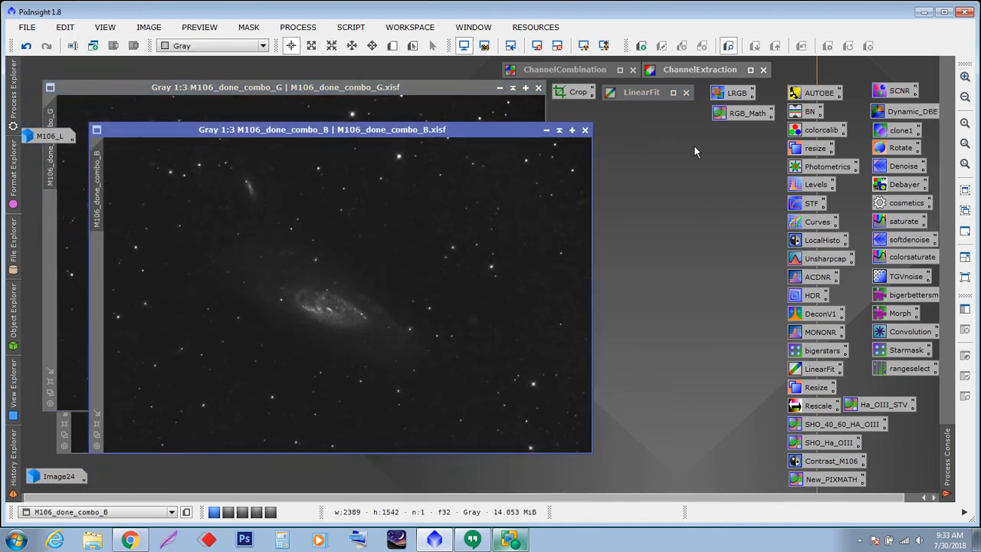
- Open ChannelCombination and set its R, G and B sources to M106_done_combo_R, M106_done_combo_G and M106_done_combo_B
double_click(572, 71)
drag(730, 16, 747, 168)
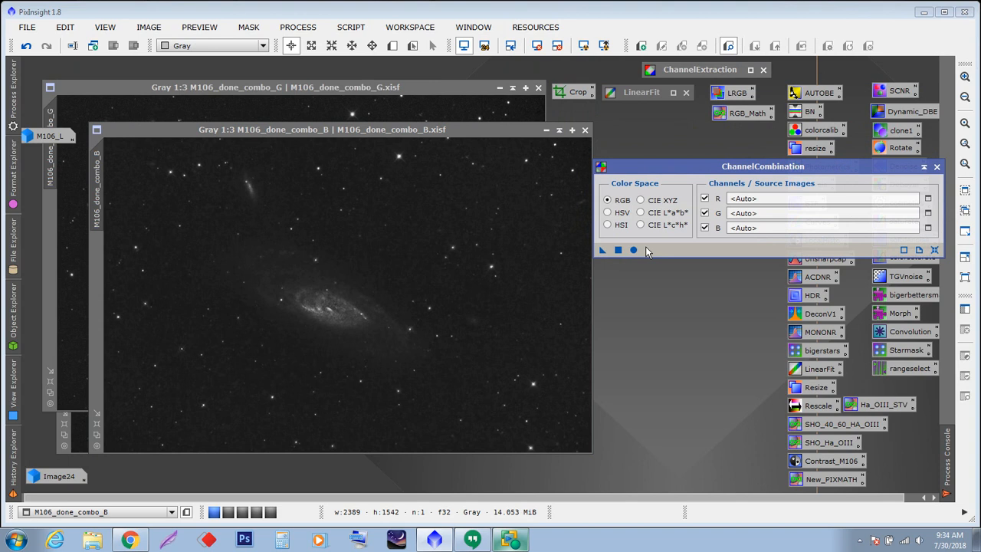
click(928, 200)
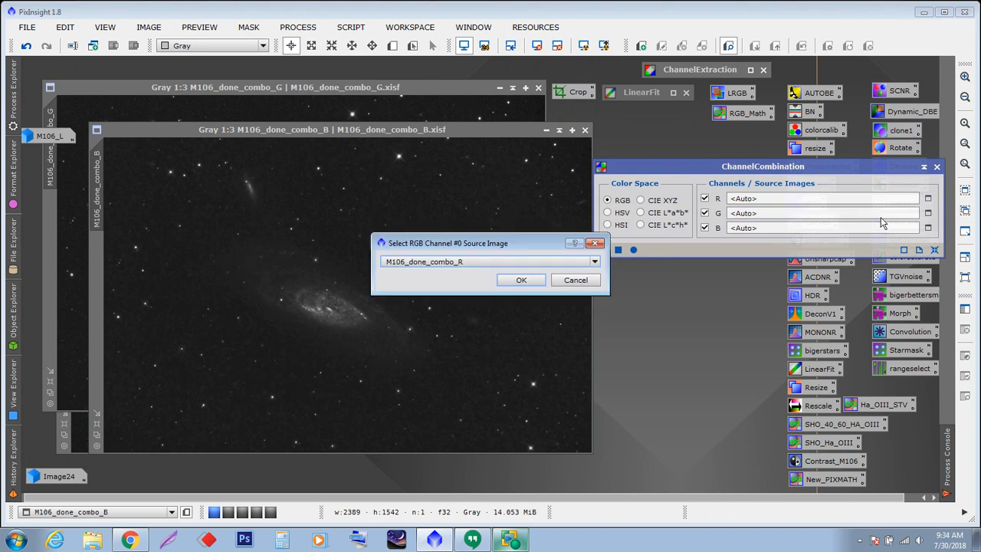
click(526, 278)
click(928, 214)
click(521, 280)
click(928, 228)
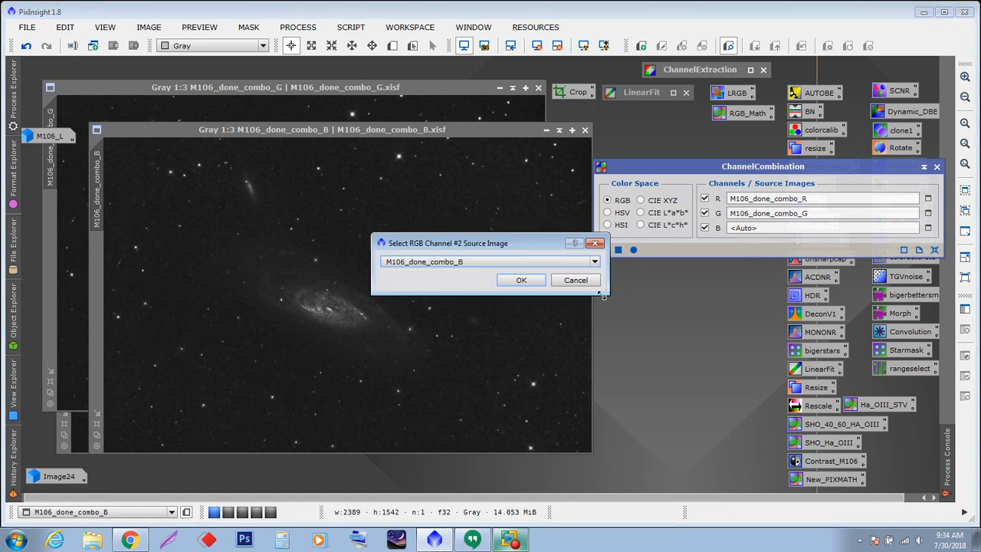
click(522, 280)
- Apply the RGB channel combination globally, then iconify the dialog and reposition the resulting image
drag(642, 167, 550, 157)
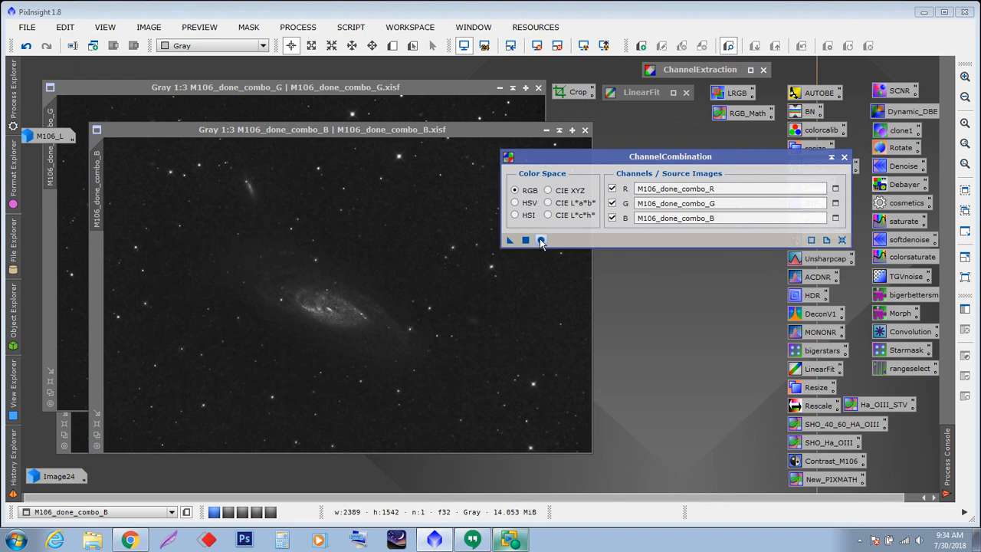
click(541, 241)
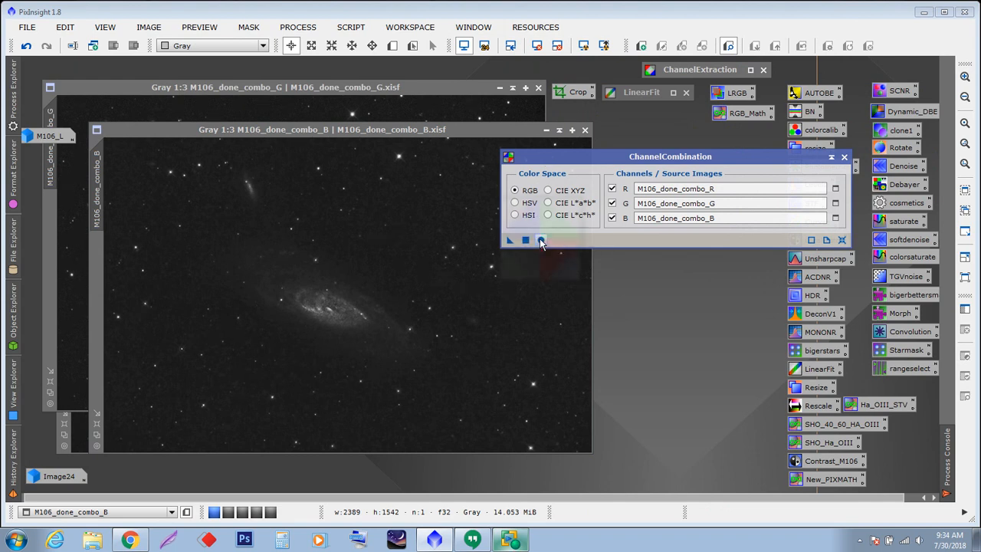
click(832, 157)
drag(458, 148, 559, 190)
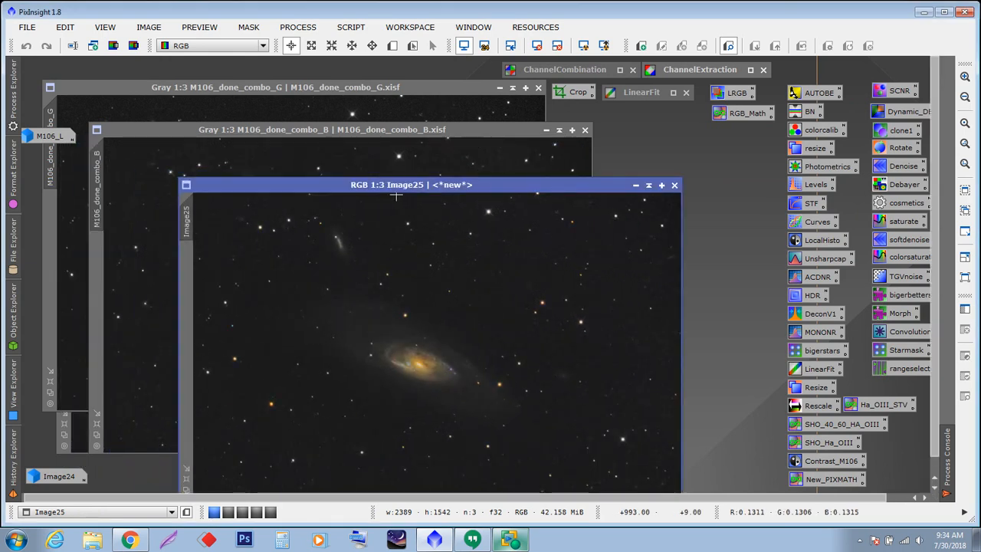
- Iconify the M106_done_combo R, G and B channel images and move the Image25 window up
click(546, 130)
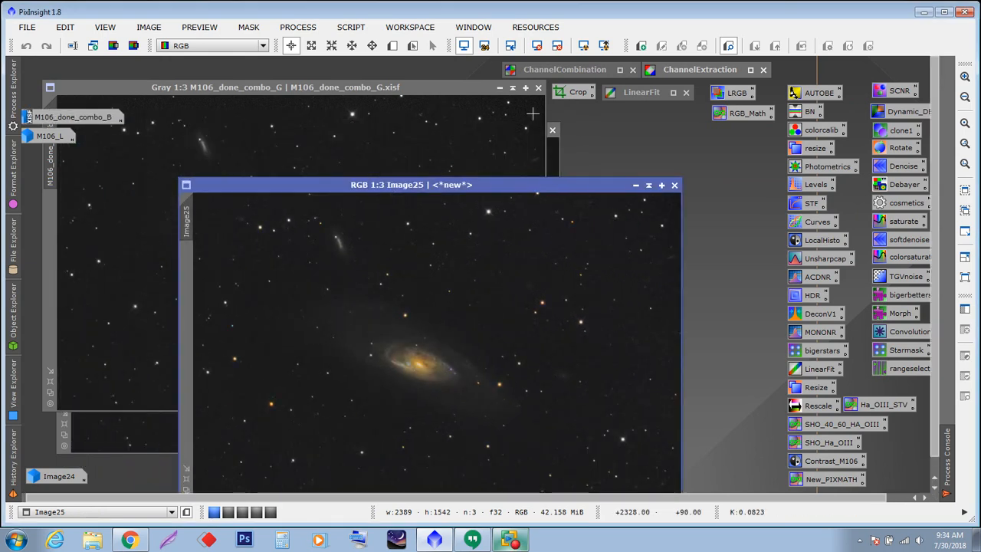
click(500, 88)
click(513, 129)
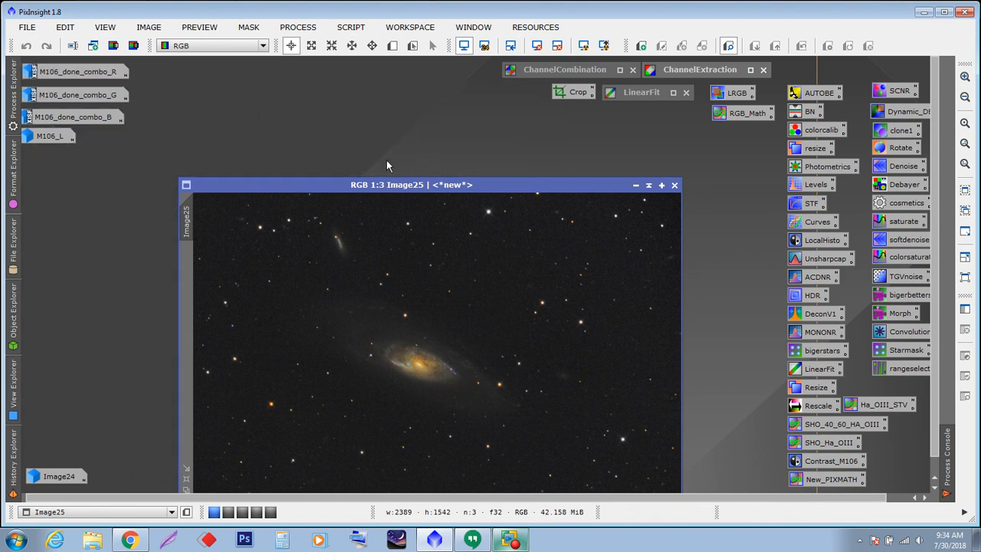
drag(385, 188, 356, 103)
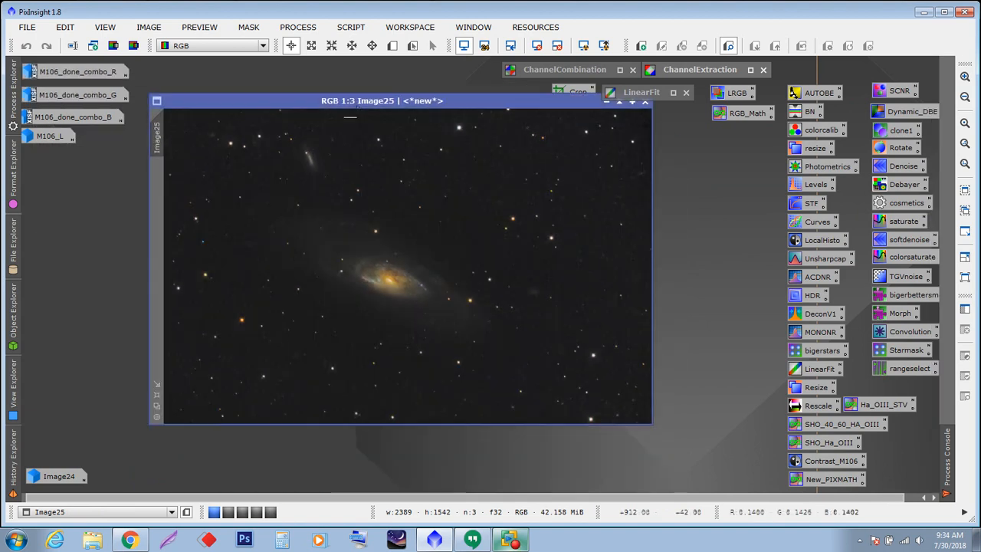
- Restore Image24 and send it to the NONLinearProcessing workspace
double_click(53, 478)
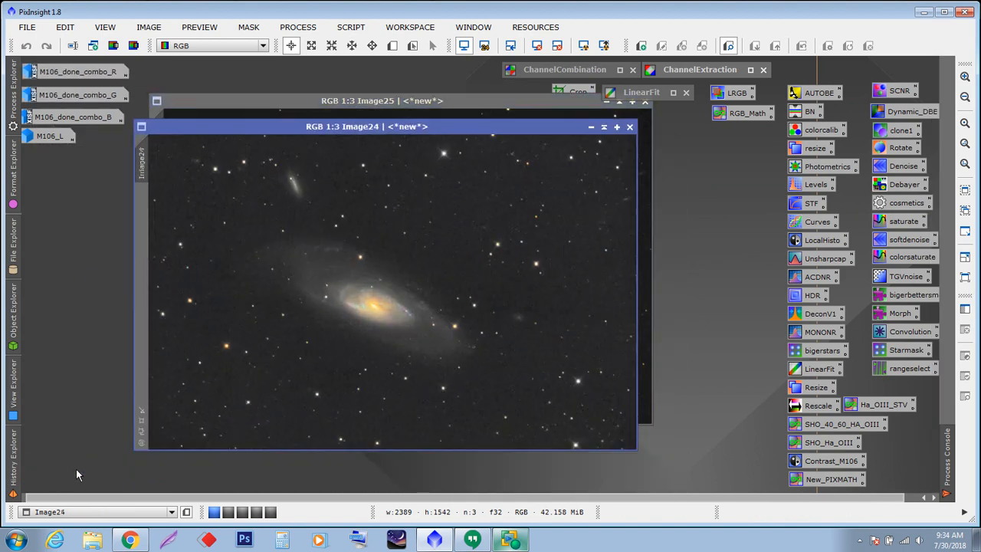
drag(320, 123, 328, 134)
right_click(328, 136)
mouse_move(356, 146)
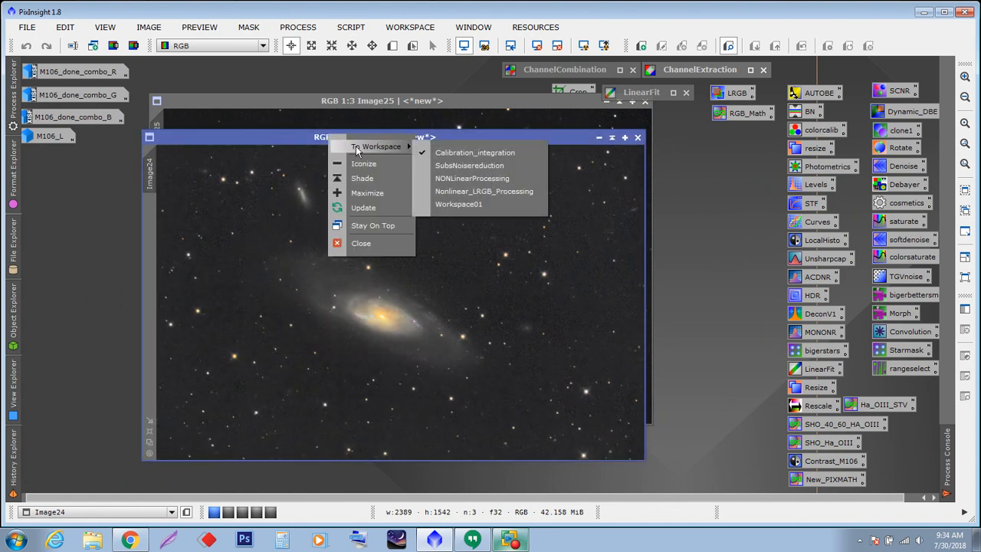
click(472, 177)
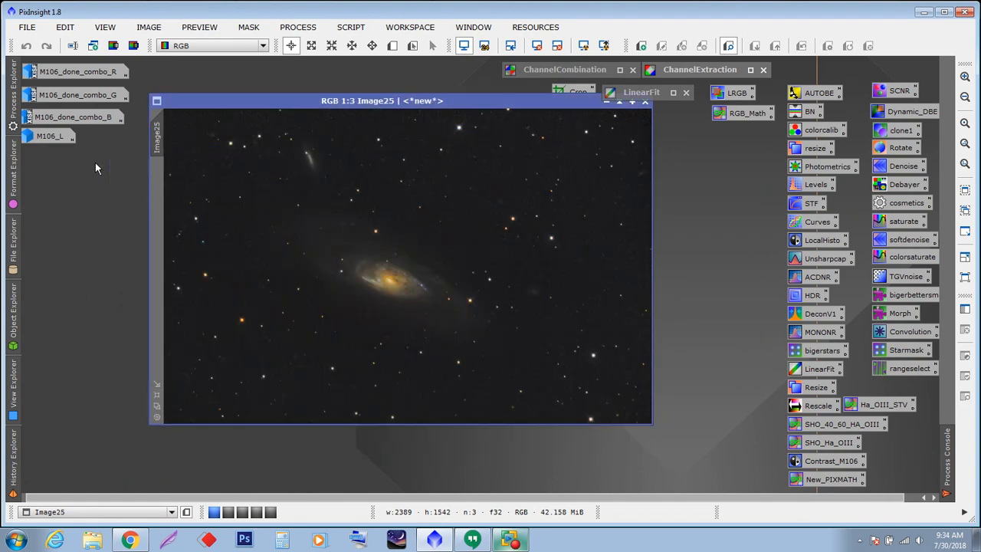
- Restore the M106_L luminance image and arrange it beside the Image25 RGB combination
double_click(51, 138)
drag(299, 102, 209, 94)
drag(582, 145, 607, 157)
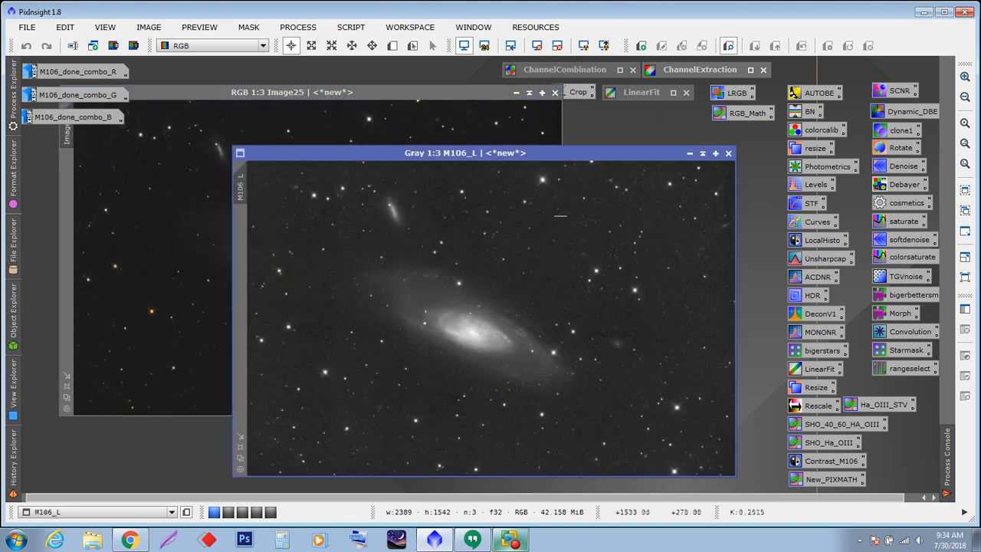
- Switch back and forth between Image25 and M106_L to compare them, repositioning Image25
click(372, 90)
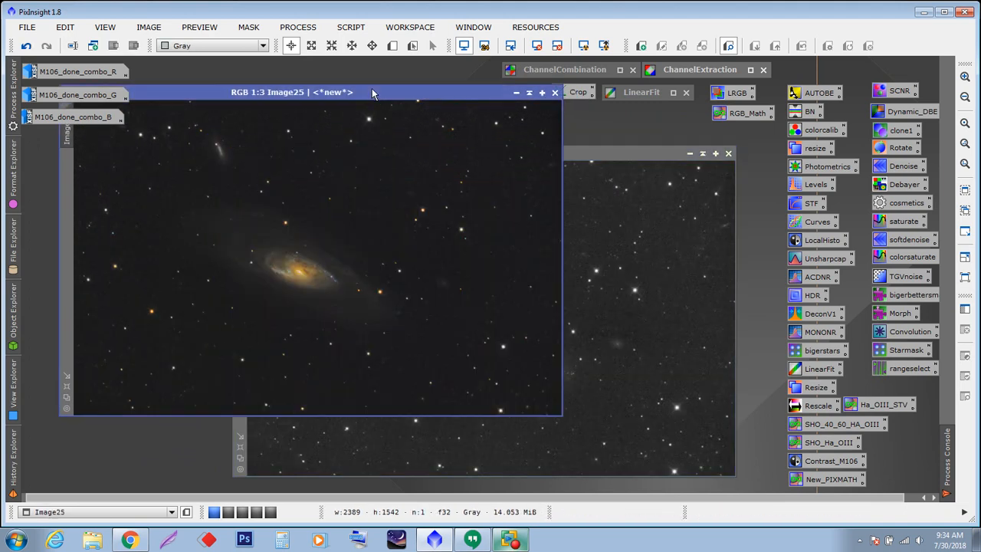
click(604, 155)
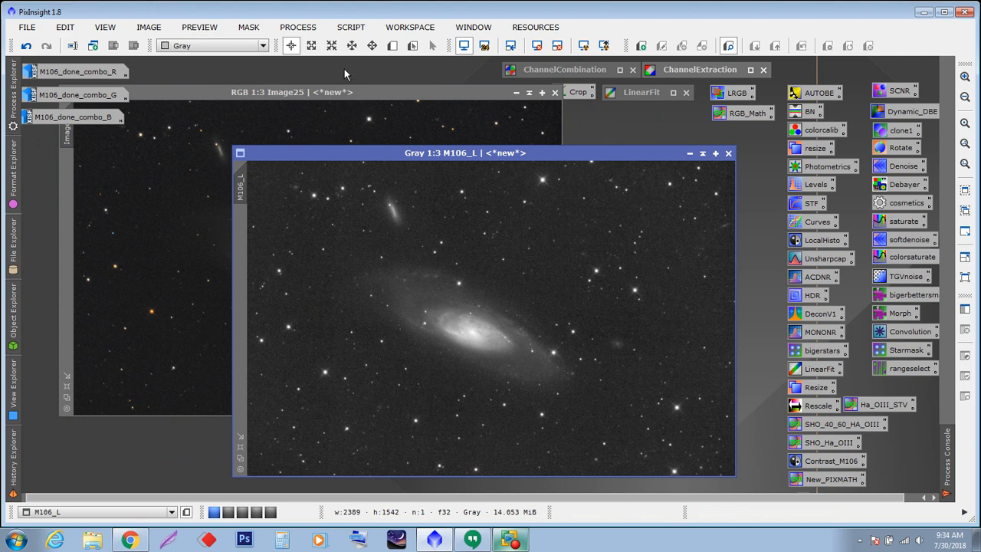
click(121, 90)
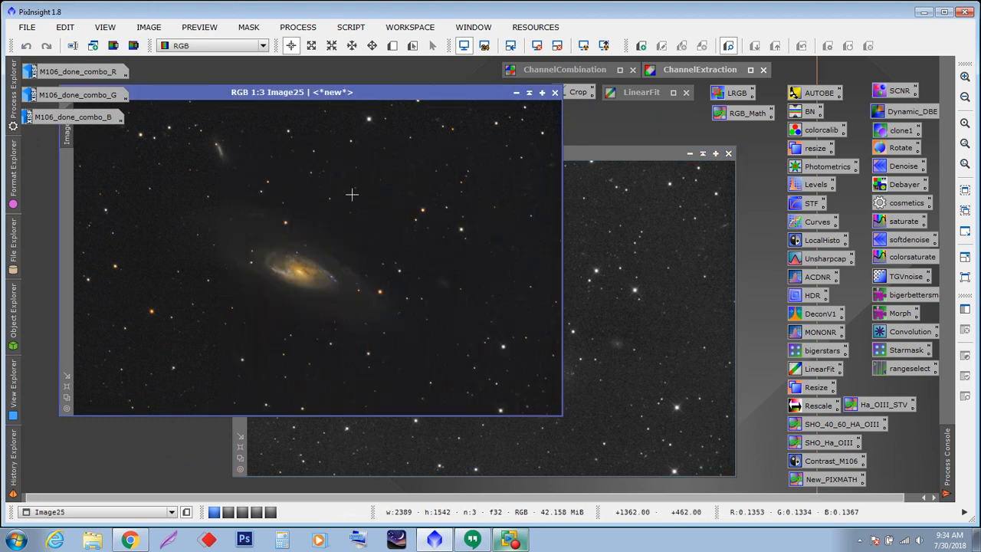
click(620, 156)
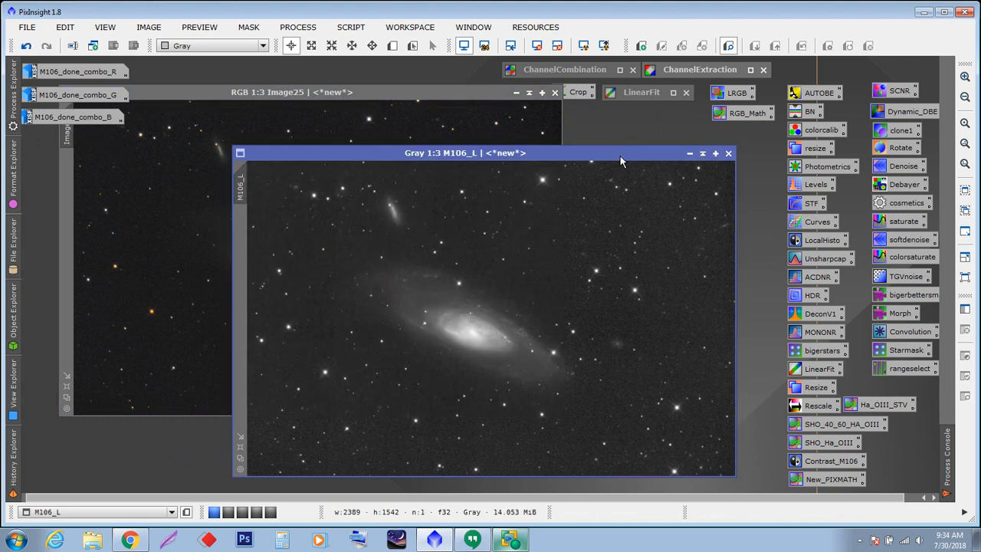
click(396, 102)
drag(396, 92, 379, 127)
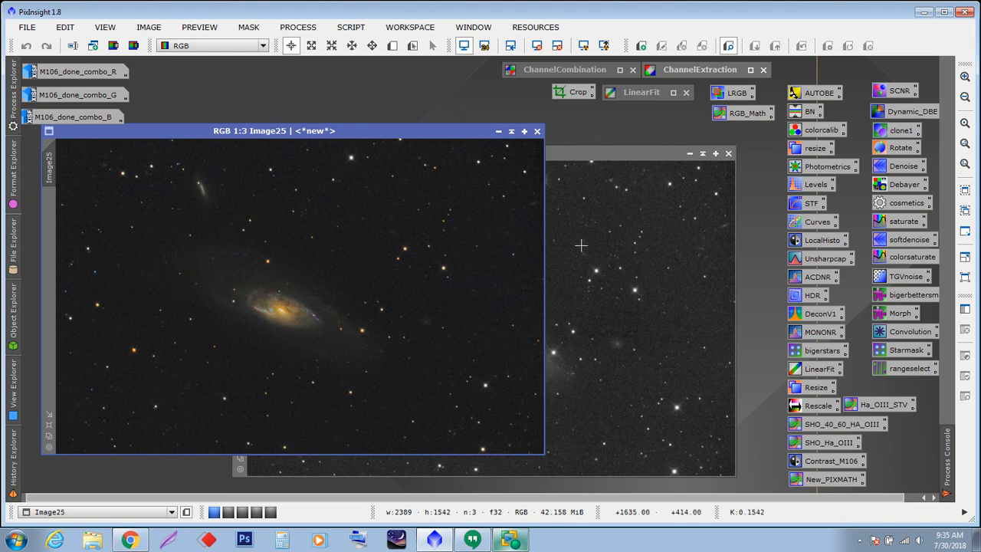
- Open the LinearFit instance and set its reference image to M106_L
double_click(641, 93)
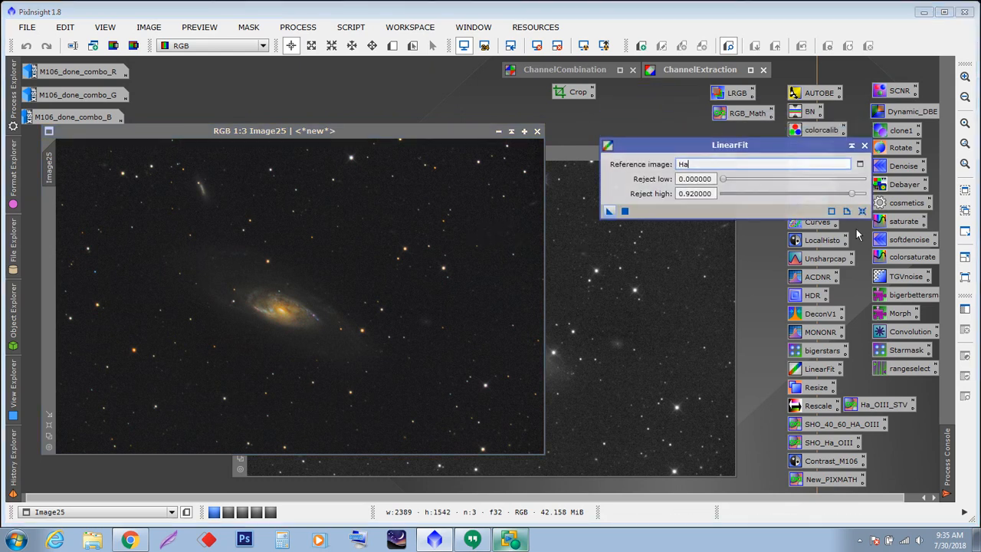
click(861, 165)
click(476, 248)
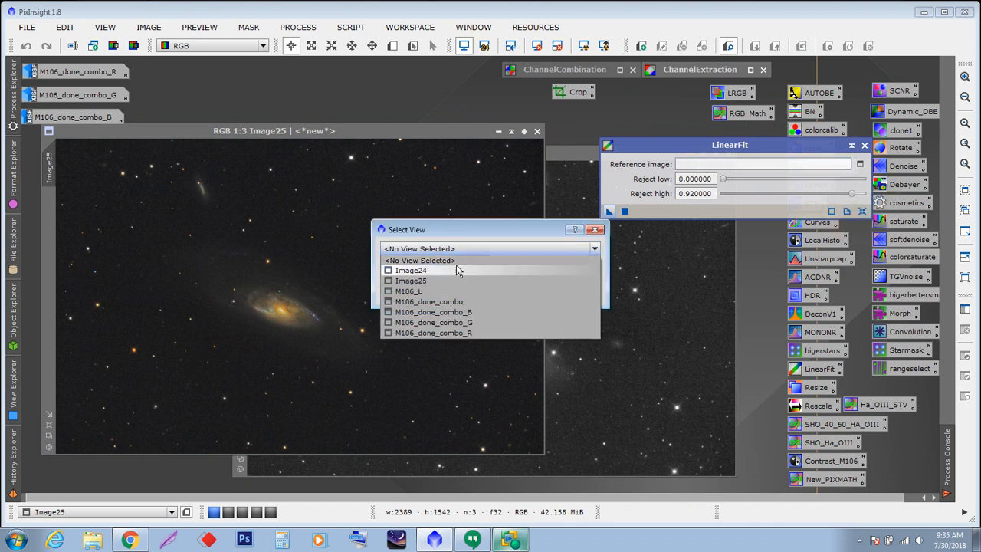
click(429, 291)
click(510, 293)
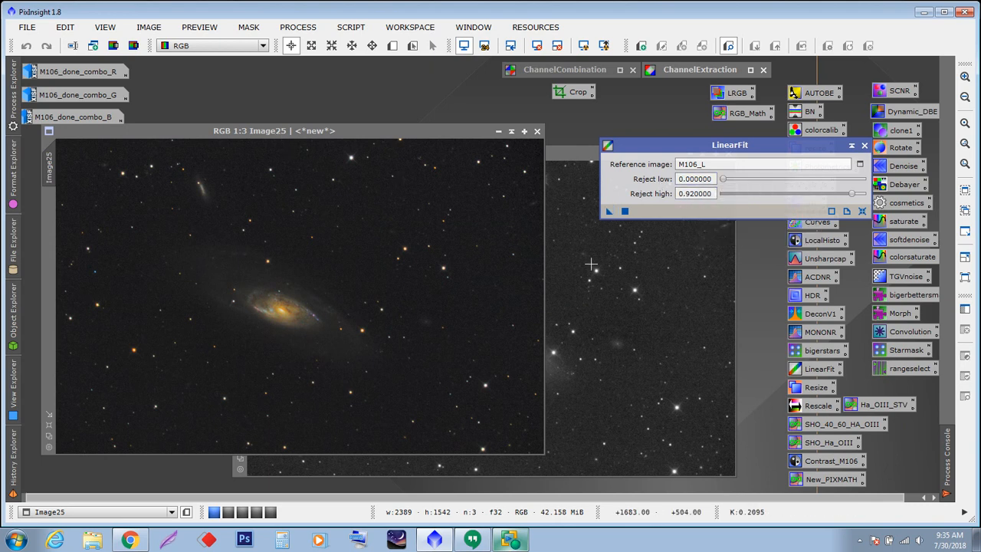
- Try to apply LinearFit to Image25, then move and close the LinearFit dialog
drag(610, 211, 365, 256)
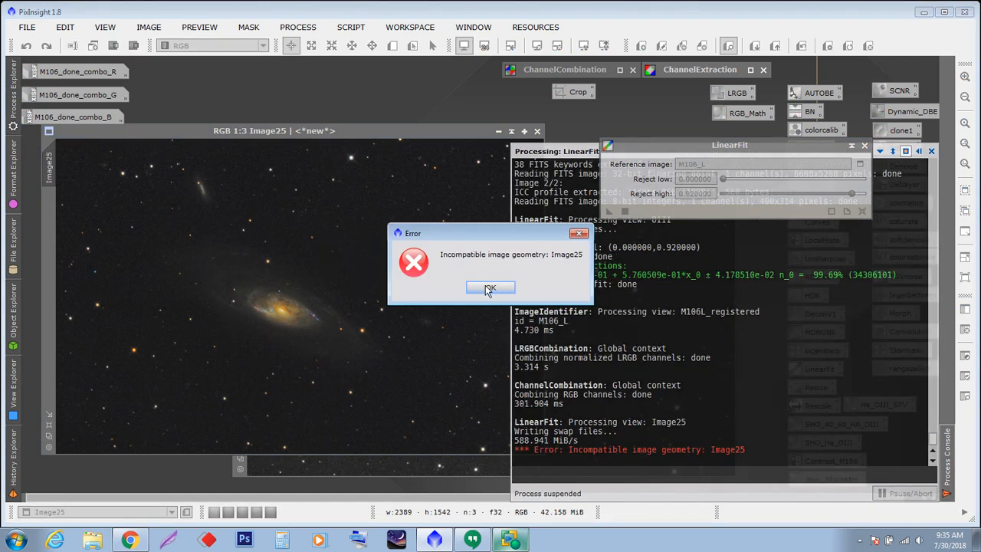
click(489, 288)
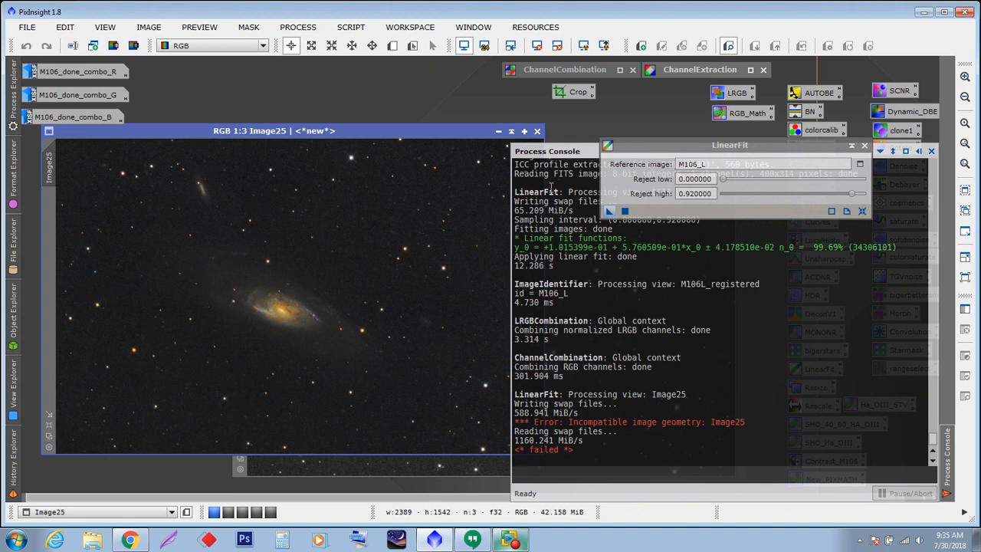
click(625, 213)
click(491, 288)
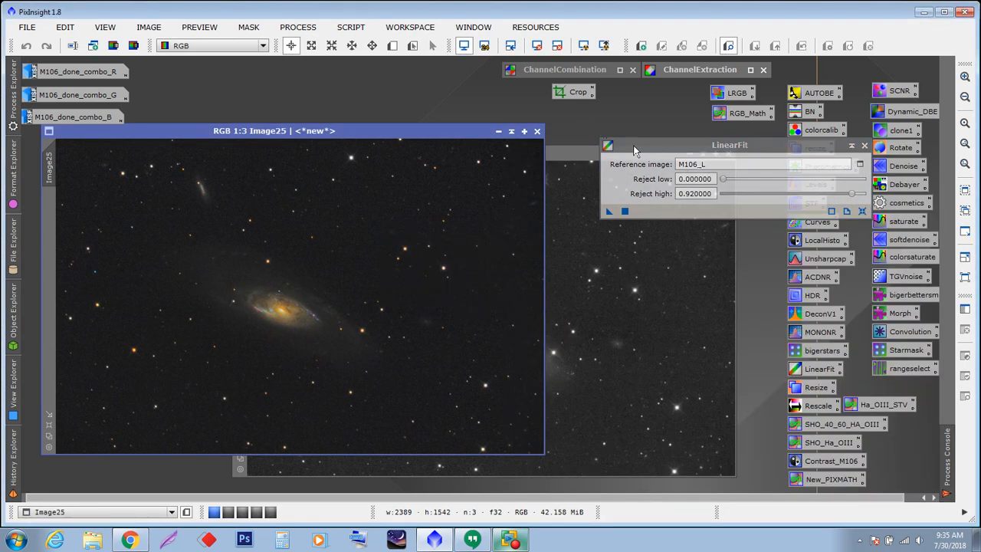
drag(693, 152, 591, 209)
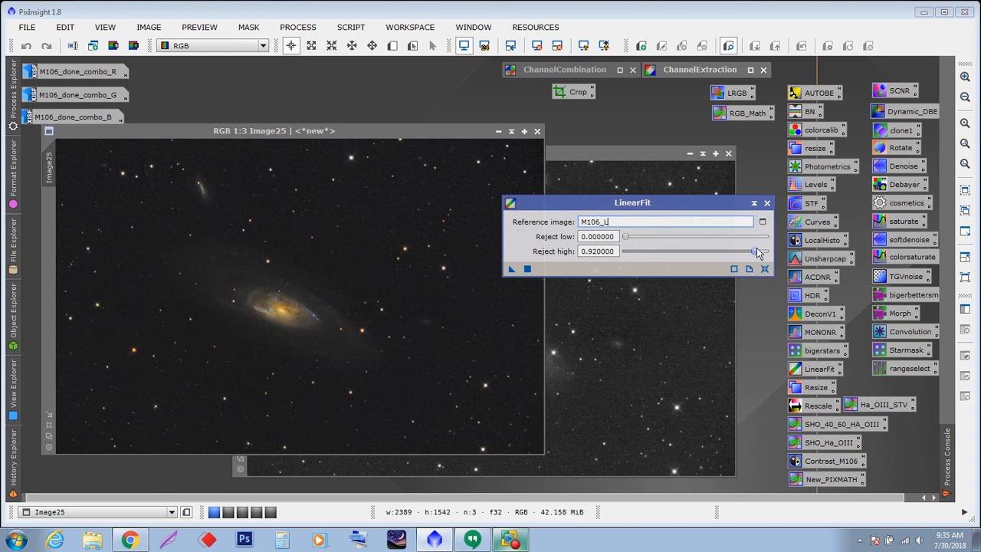
click(766, 203)
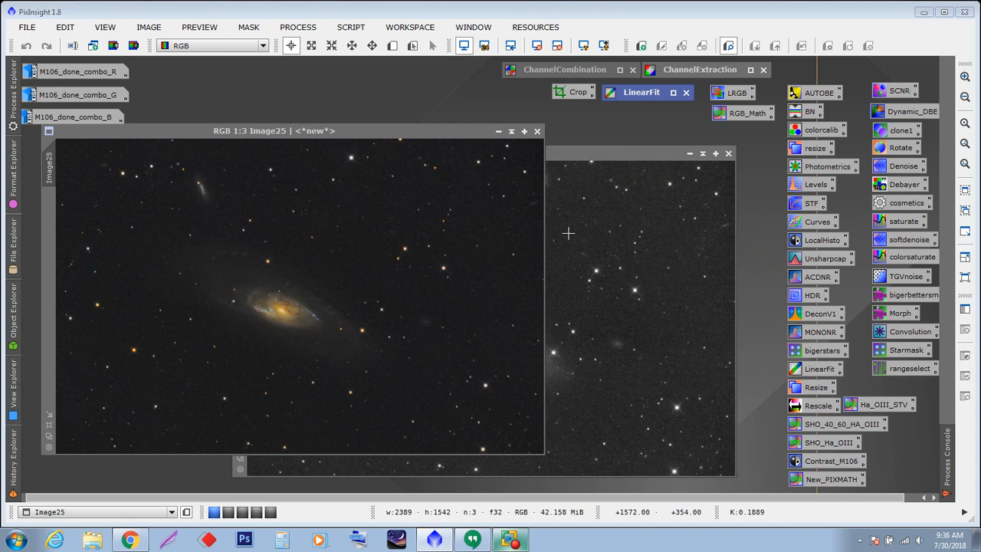
click(610, 133)
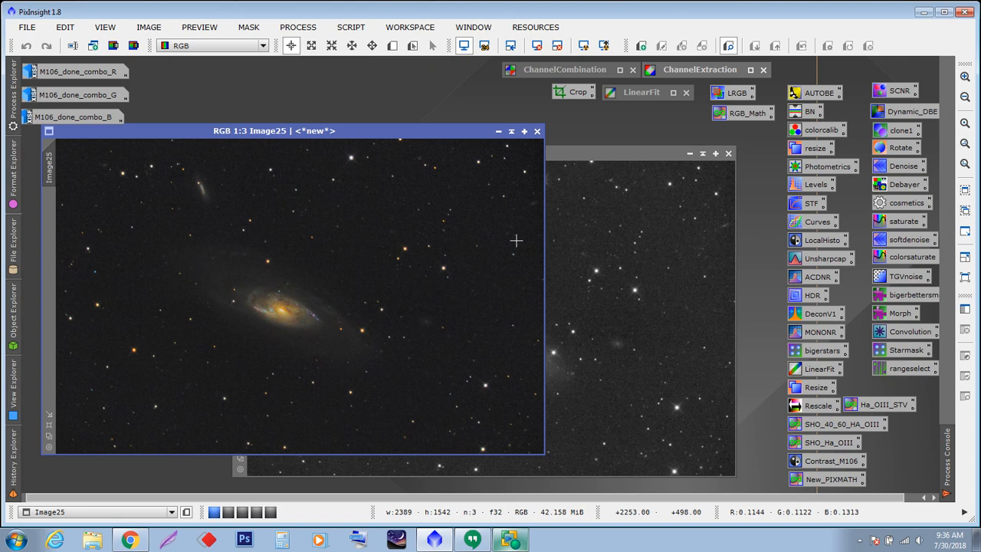
- Open the RGB_Math PixelMath instance and reset it to default settings
drag(377, 132, 386, 147)
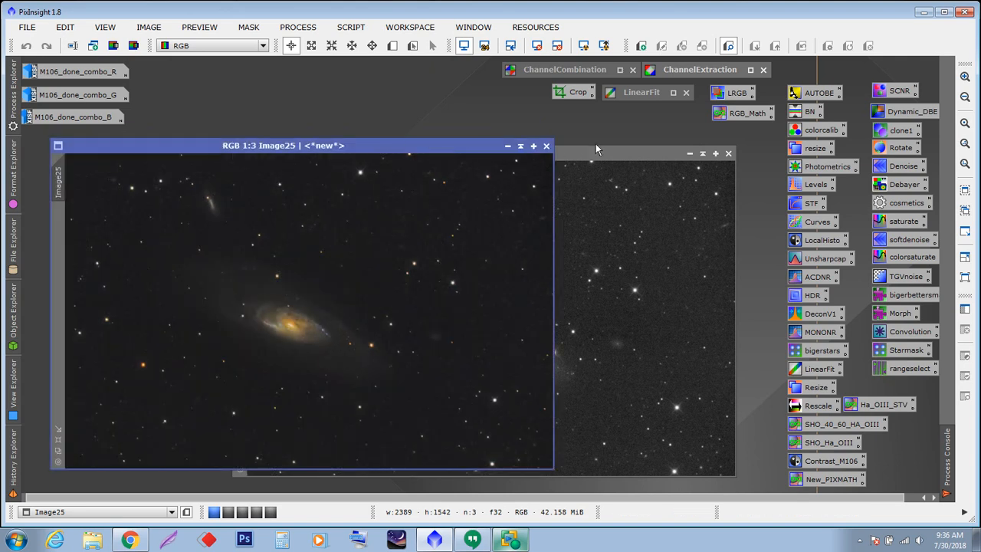
double_click(737, 115)
drag(713, 21, 715, 48)
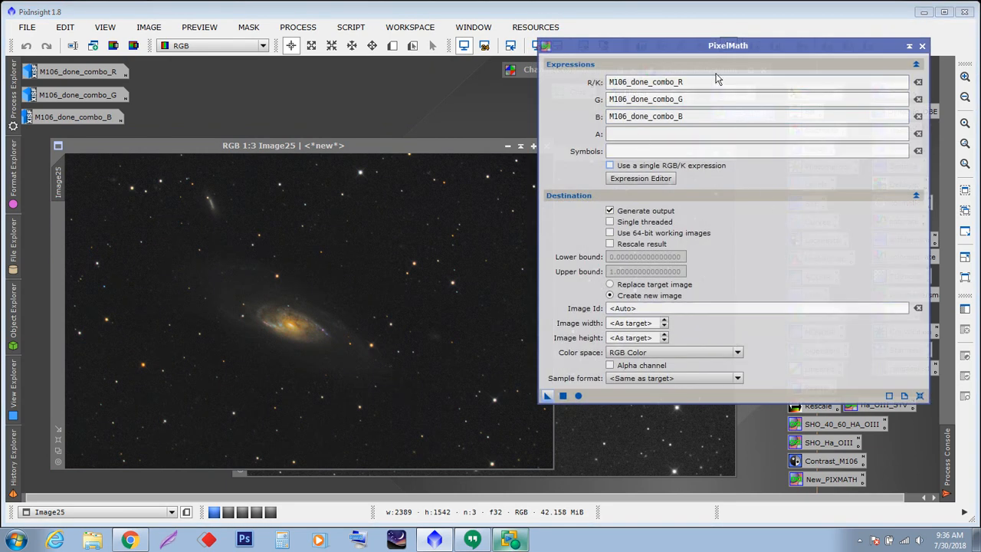
click(635, 181)
click(920, 395)
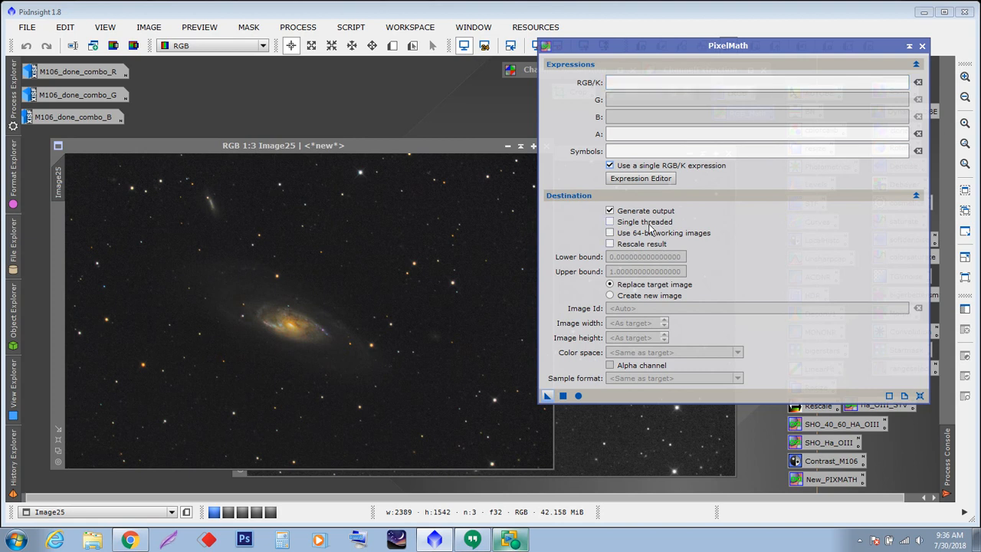
- Write the single RGB/K expression (Image25+M106_L) using the Expression Editor
click(636, 181)
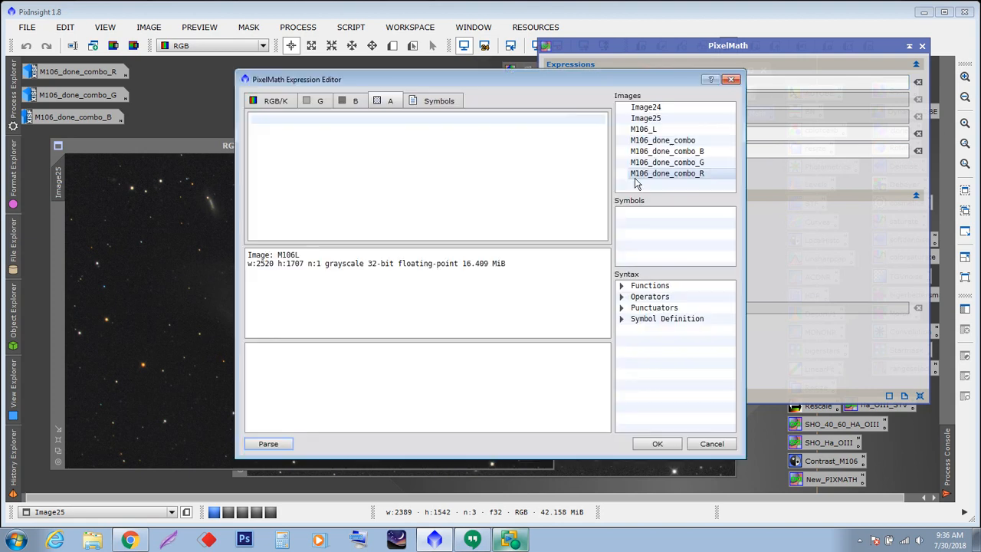
drag(448, 74, 536, 107)
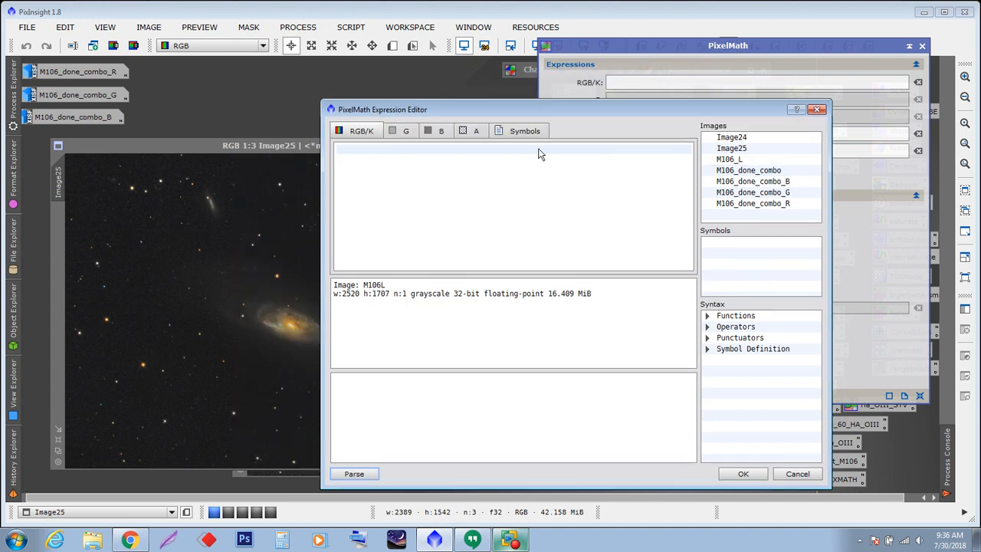
double_click(731, 148)
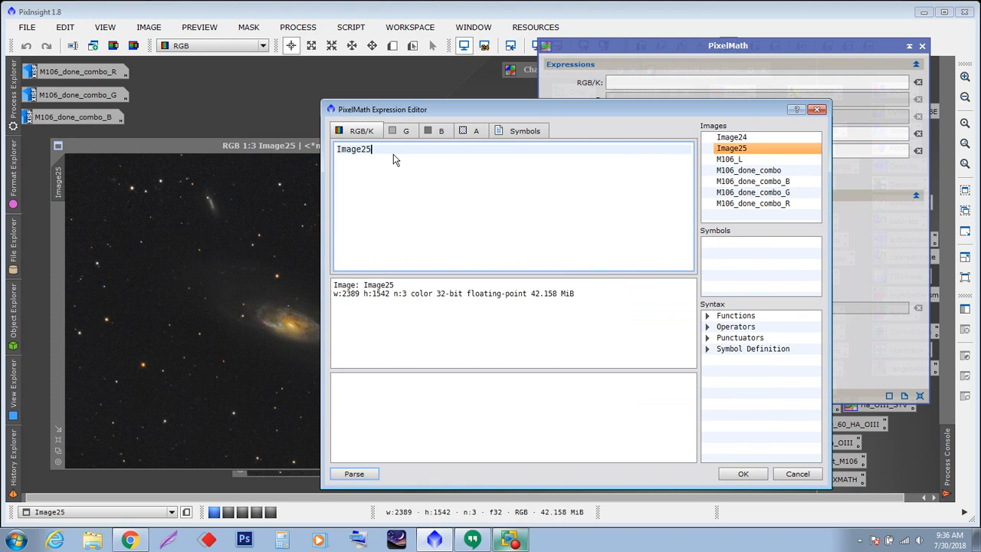
text(+)
double_click(727, 160)
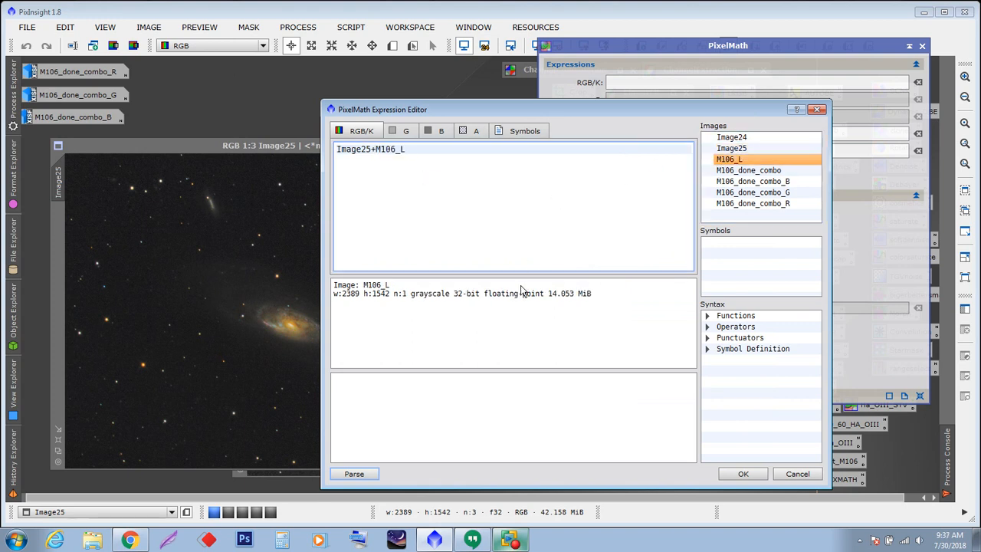
click(743, 474)
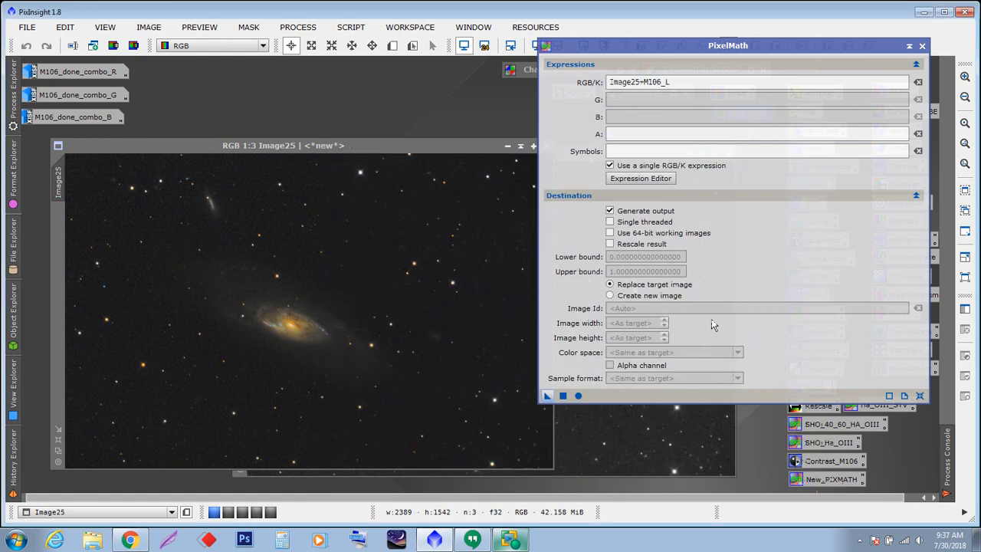
click(611, 82)
text(()
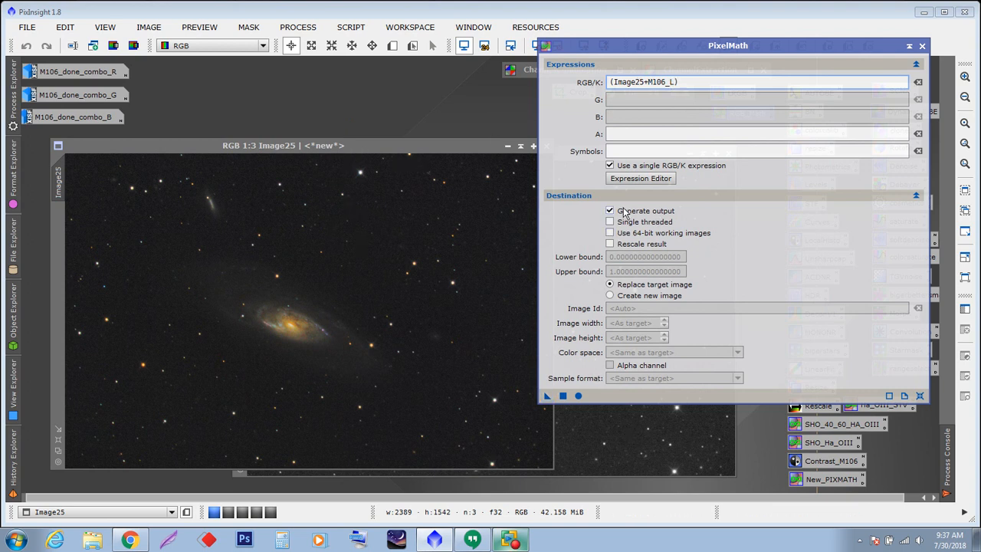
- Set PixelMath to create a new image with RGB Color color space
click(611, 295)
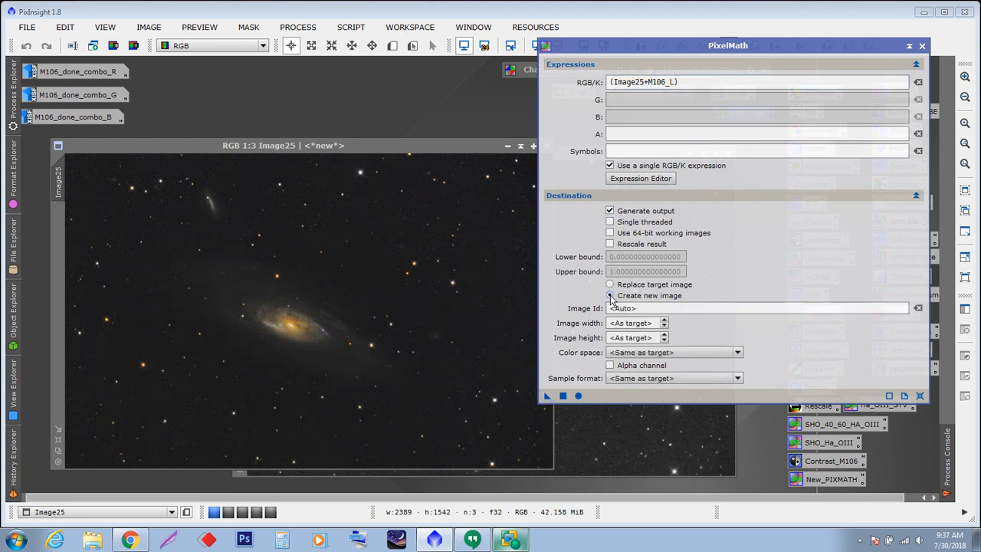
click(651, 353)
click(651, 372)
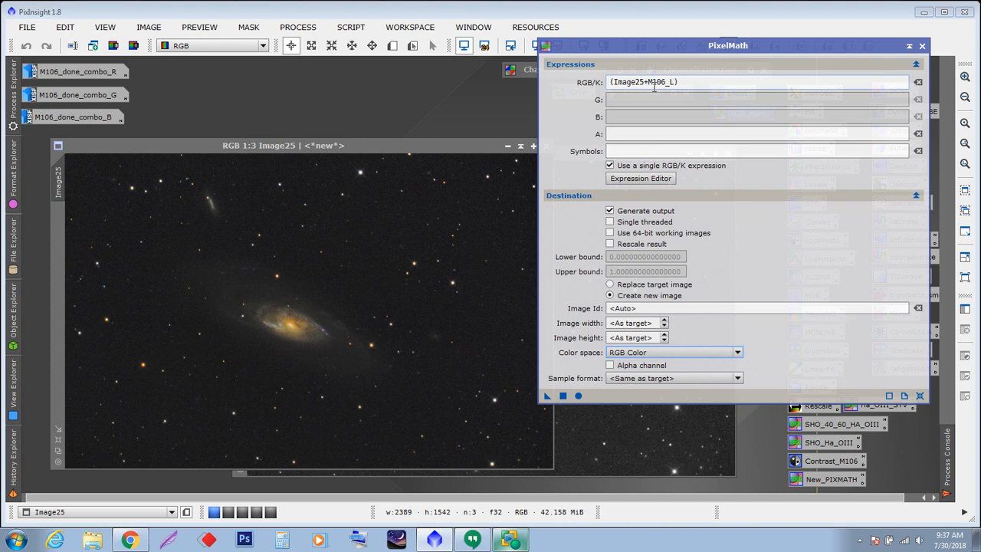
- Try to execute the PixelMath expression in the global context
drag(681, 46, 673, 25)
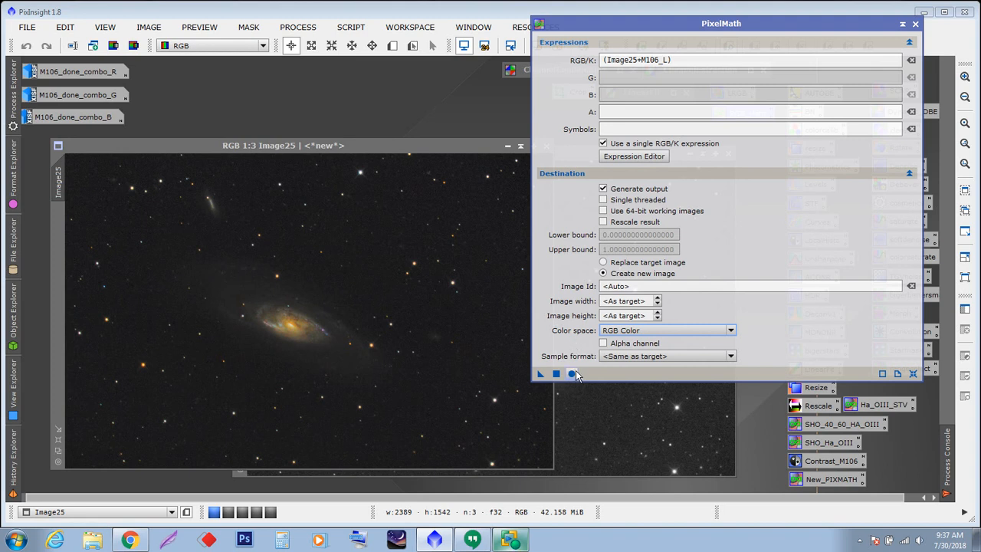
click(571, 373)
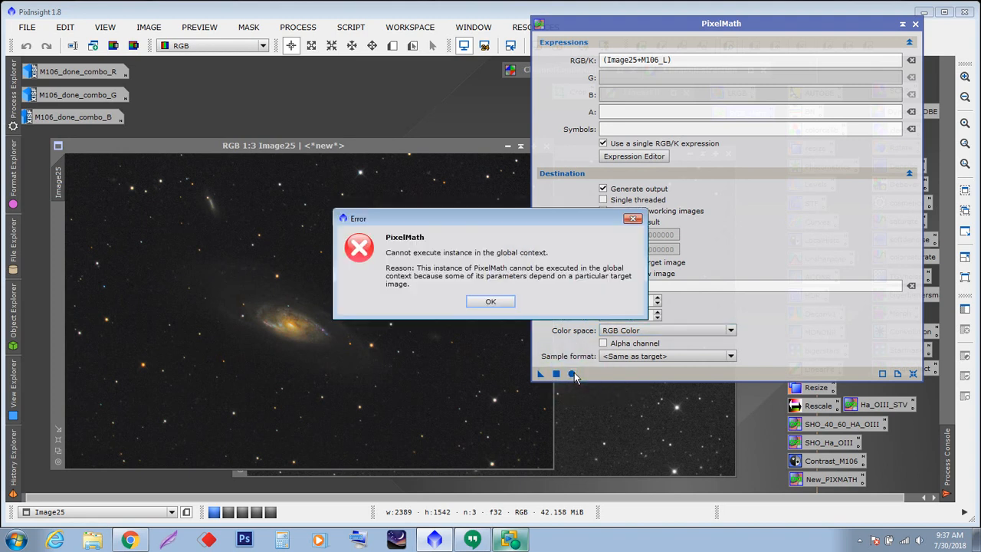
click(493, 302)
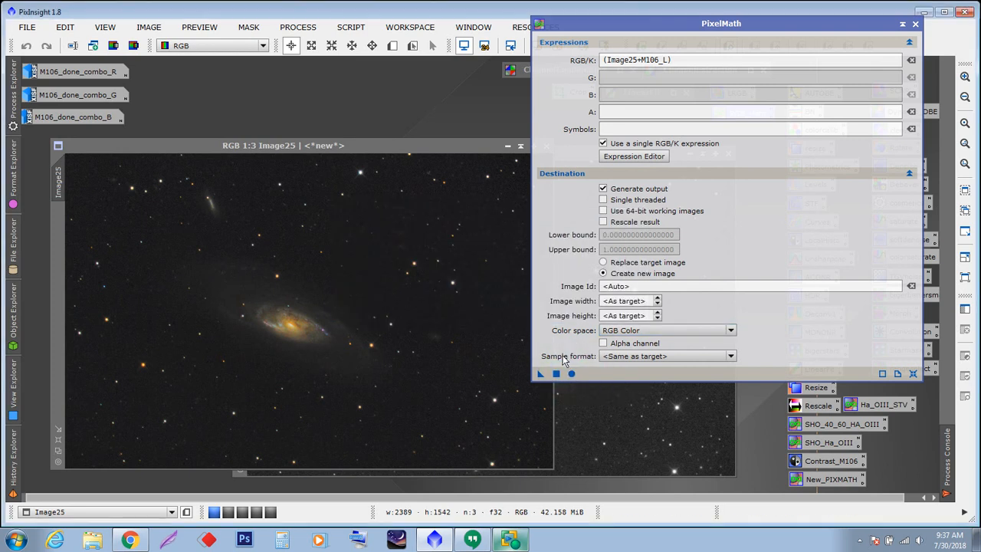
- Execute the (Image25+M106_L) PixelMath expression to create a new RGB image
click(557, 373)
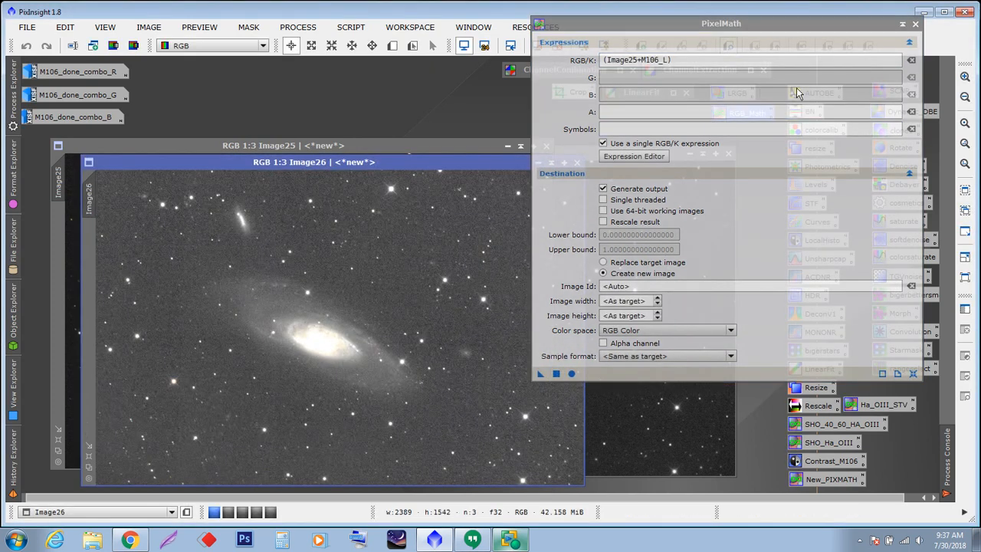
drag(897, 22, 902, 25)
click(905, 29)
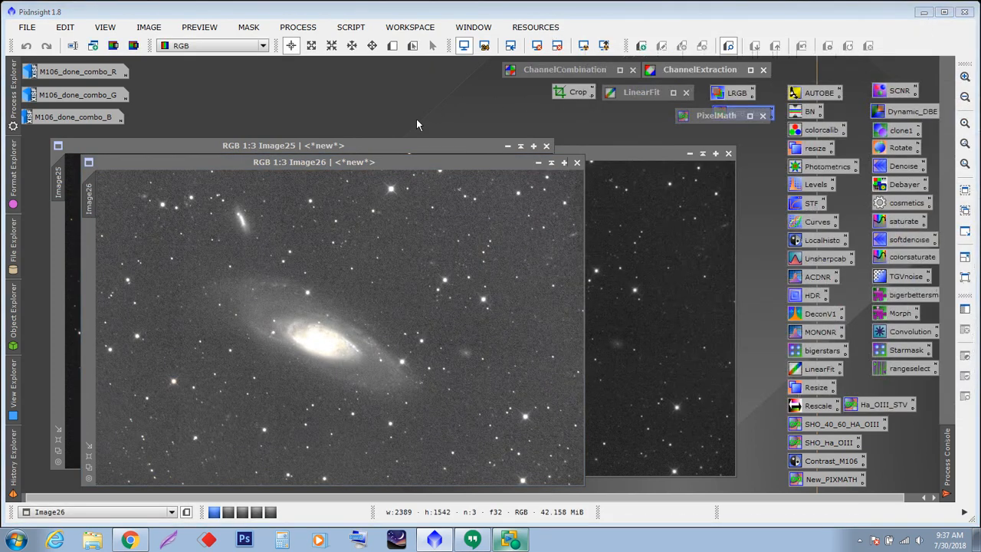
drag(401, 162, 457, 123)
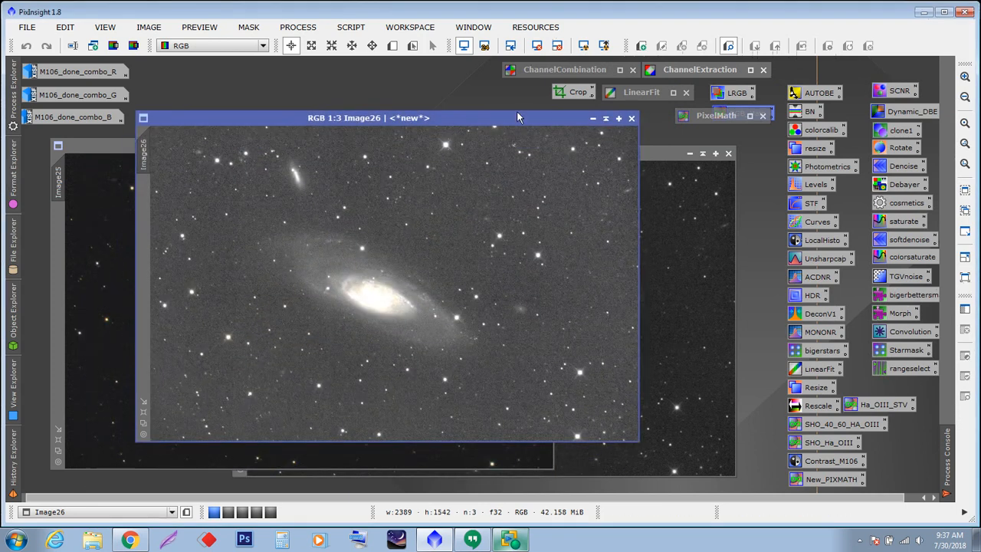
- Inspect the summed image up close with the screen stretch toggled, then close it without keeping it
click(559, 48)
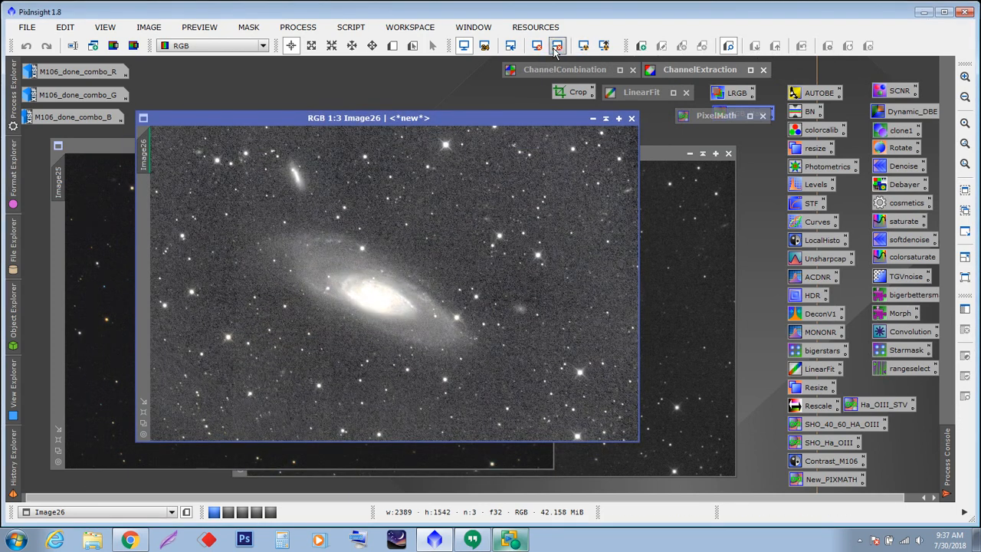
click(557, 50)
scroll(403, 288, up, 3)
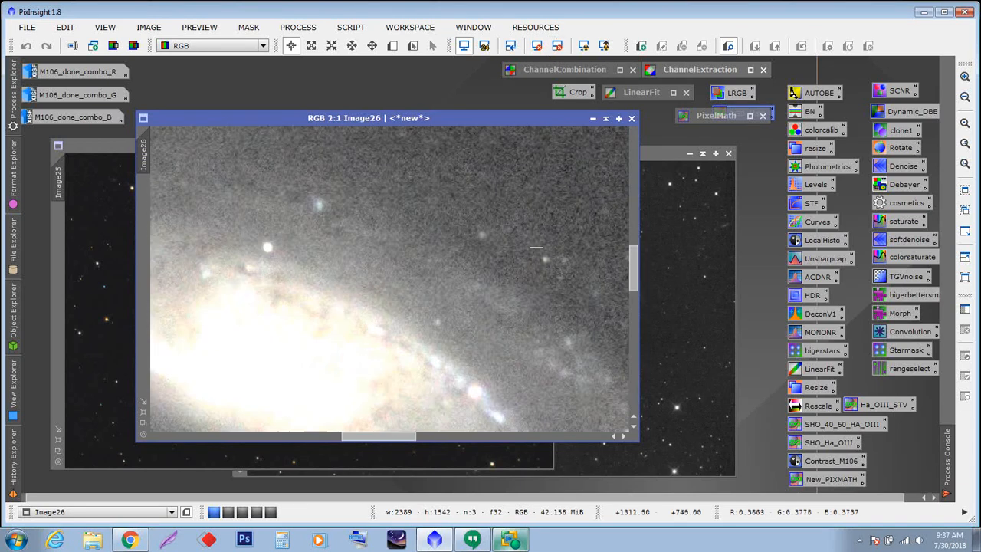
mouse_move(634, 268)
mouse_down()
mouse_move(638, 347)
mouse_move(634, 273)
mouse_up()
scroll(551, 276, down, 6)
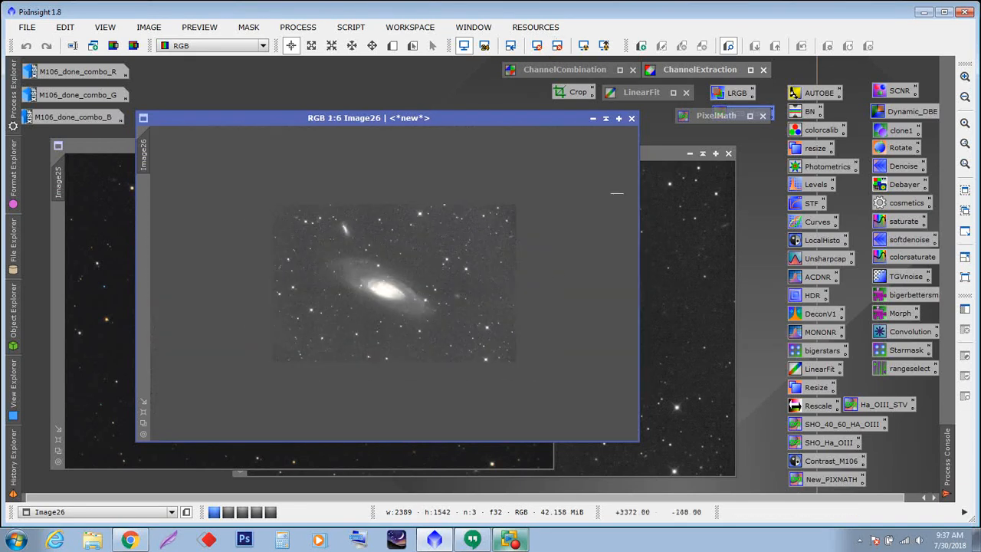
click(632, 119)
- Change the PixelMath expression to (Image25+M106_L) /2, execute it as a new image, and inspect the result
double_click(717, 115)
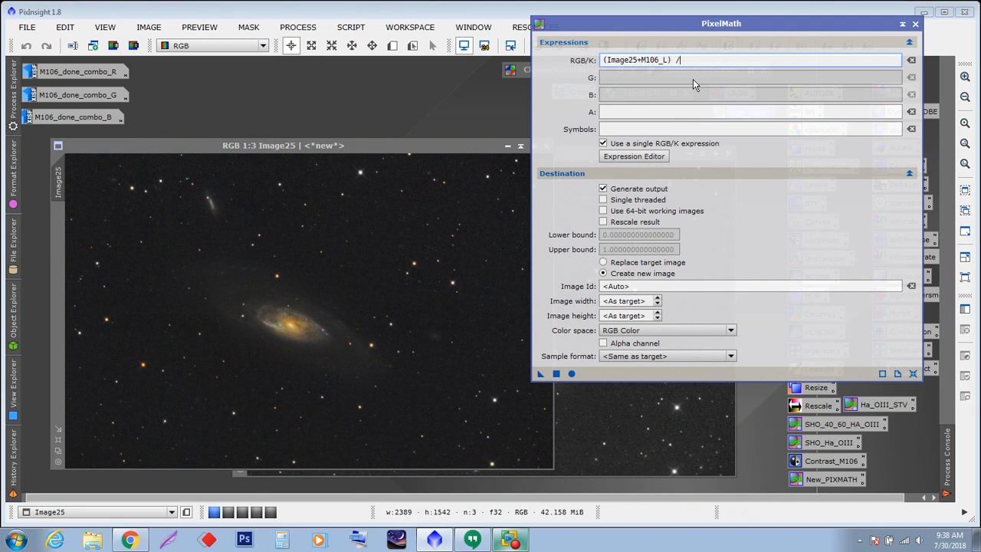
click(557, 375)
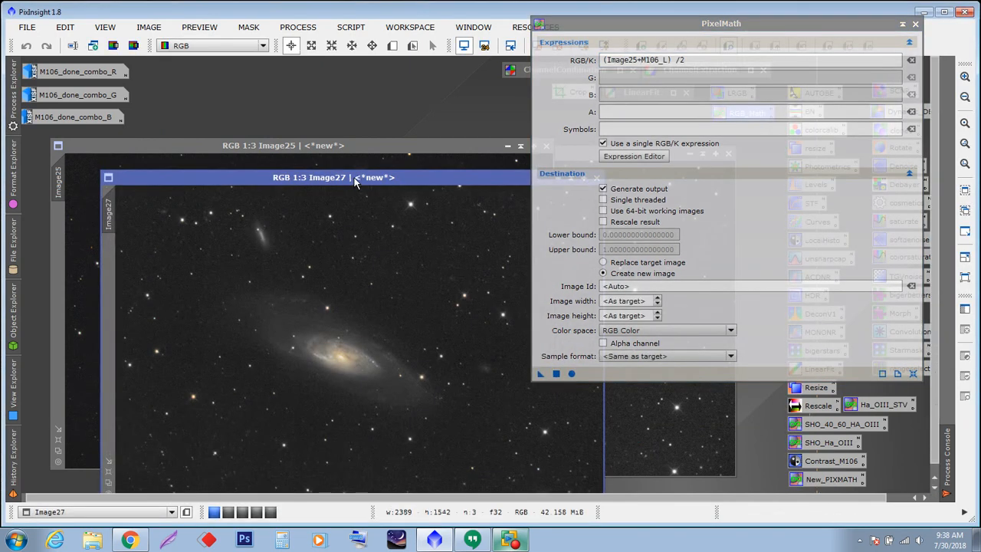
click(904, 25)
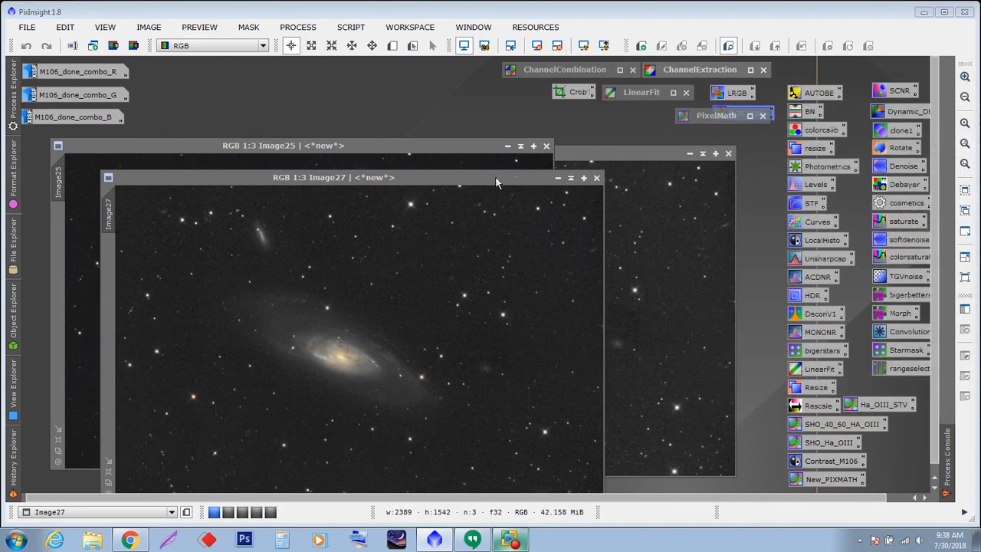
drag(477, 178, 508, 117)
scroll(434, 305, up, 2)
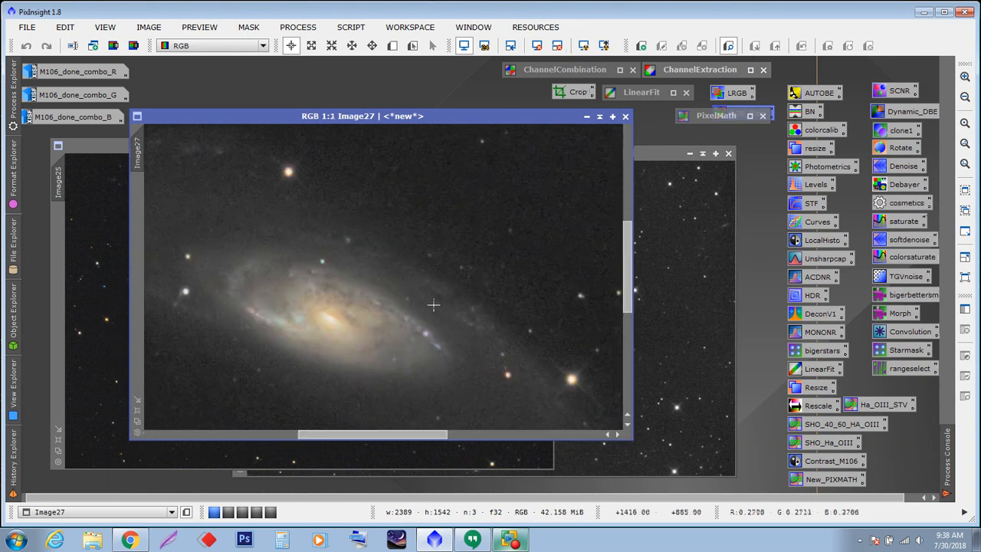
scroll(434, 305, down, 2)
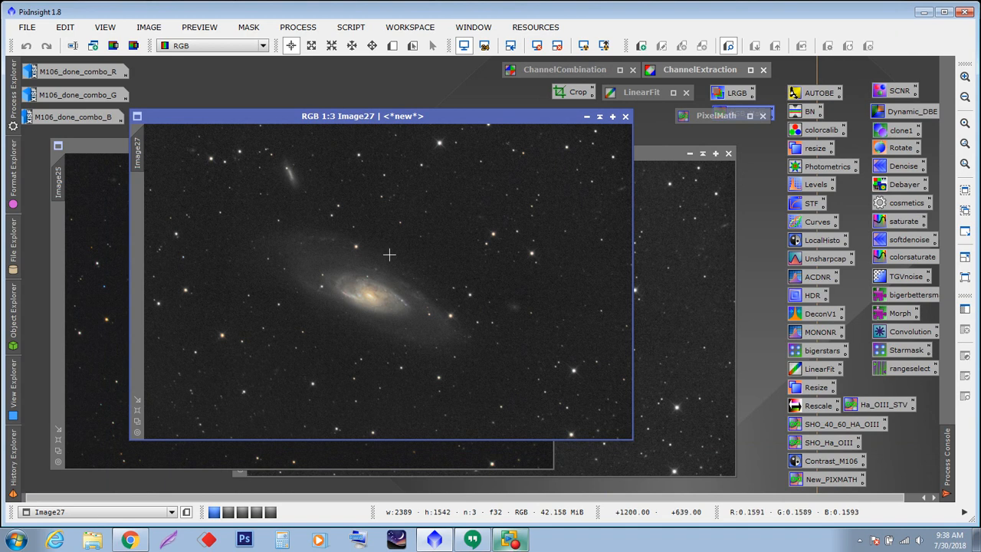
- Bring up the M106_L luminance image and compare it against the averaged result with screen stretches
double_click(716, 116)
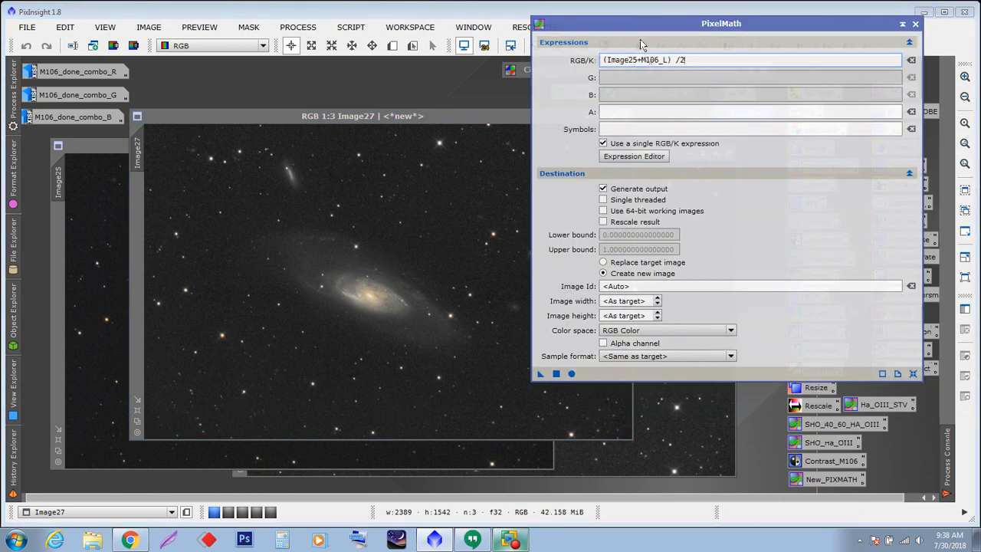
drag(640, 24, 652, 140)
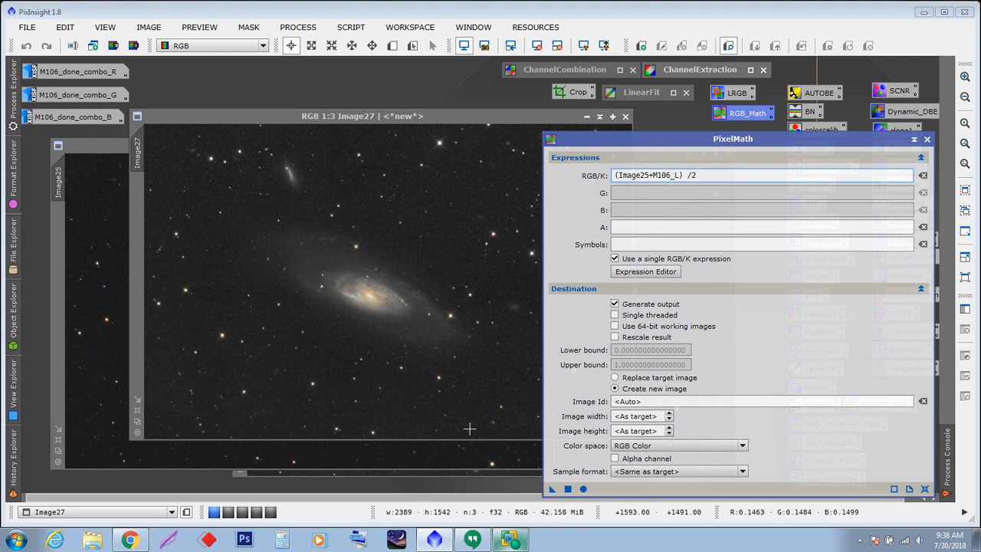
click(464, 466)
drag(322, 163, 253, 248)
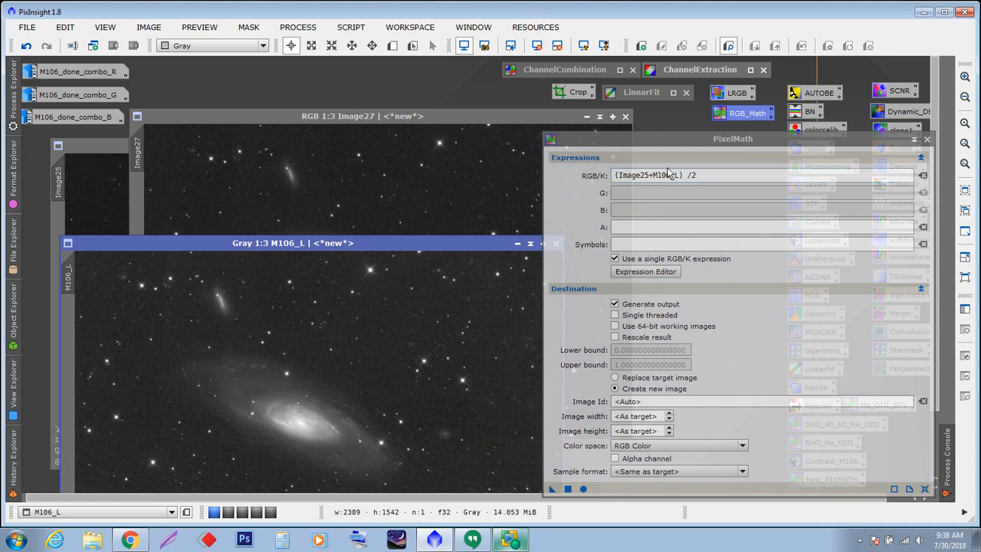
drag(389, 240, 389, 114)
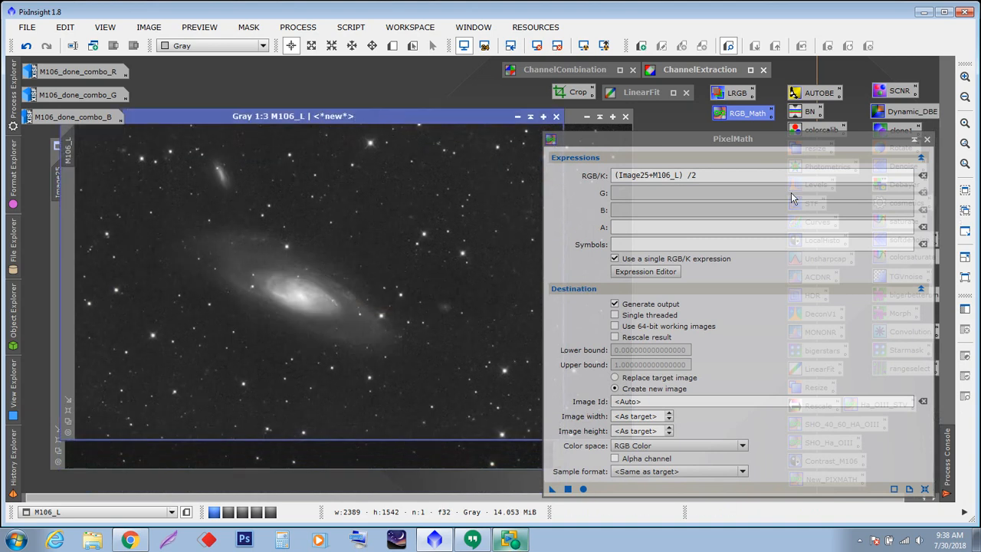
click(914, 139)
drag(389, 119, 519, 140)
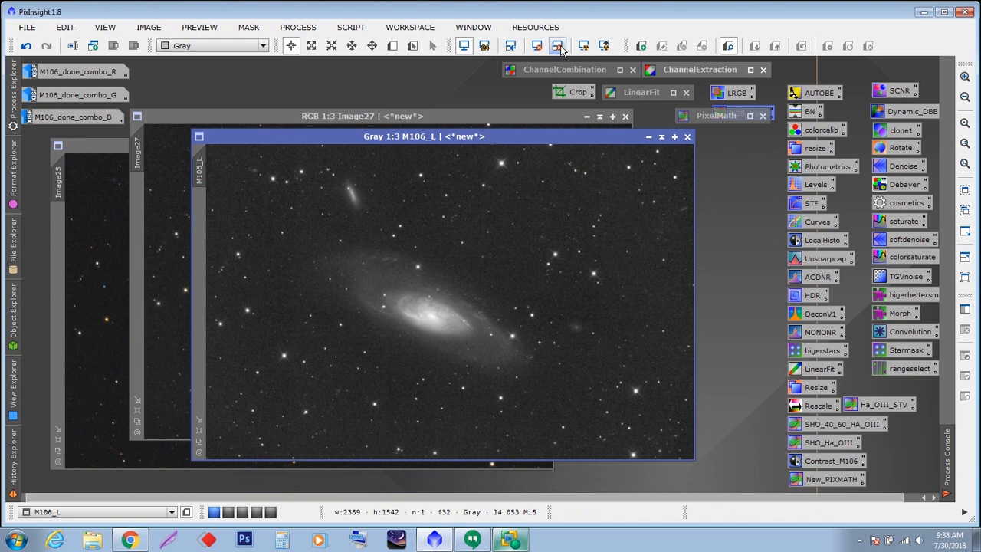
click(581, 46)
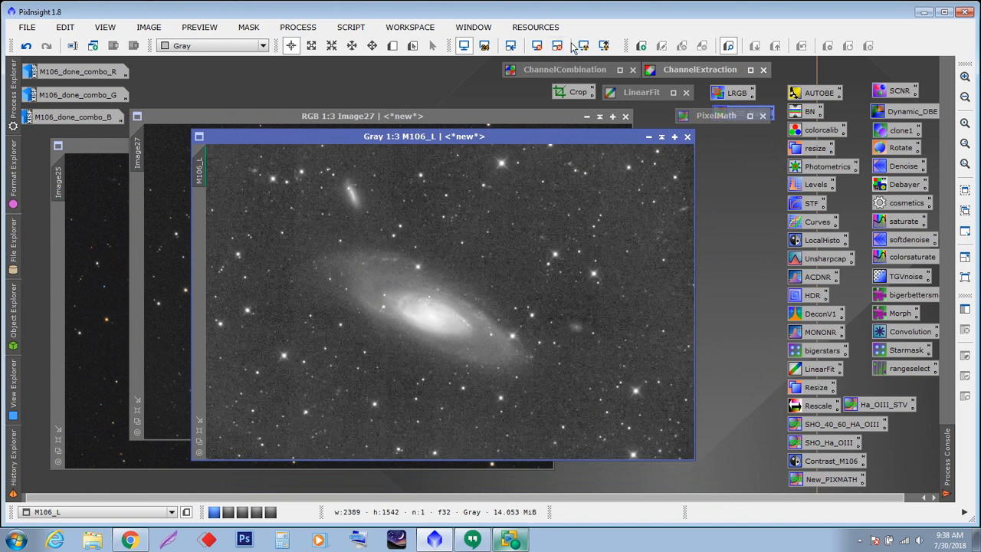
click(558, 46)
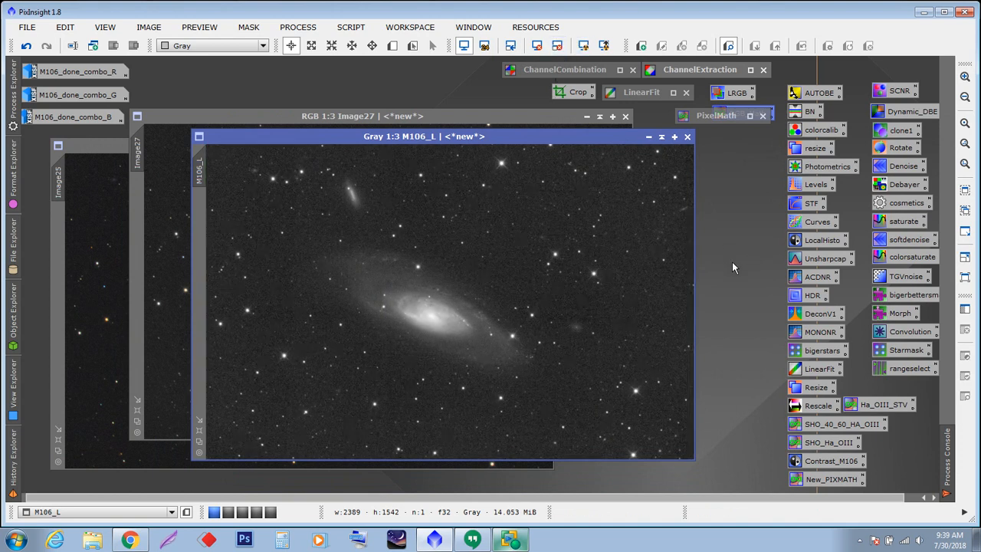
drag(471, 142, 417, 134)
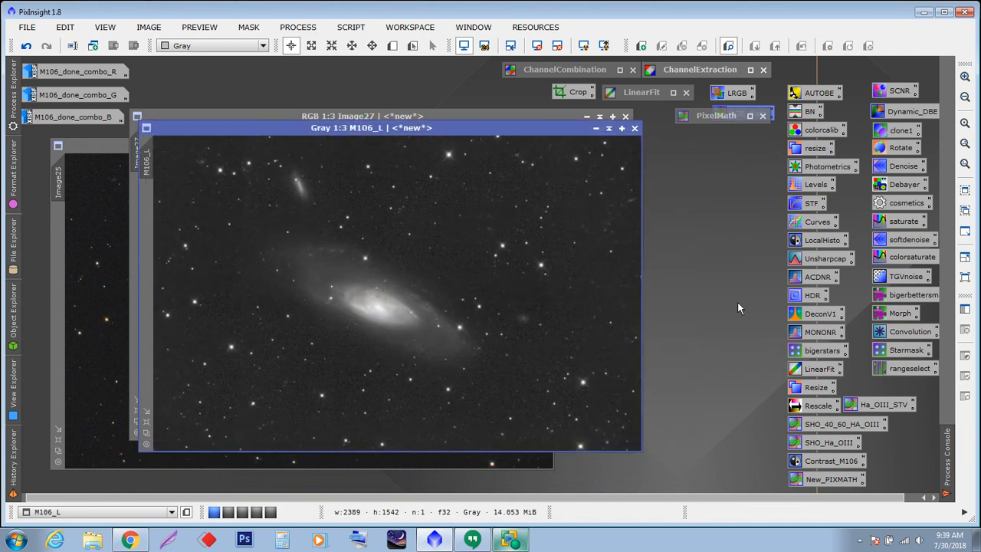
drag(416, 129, 433, 157)
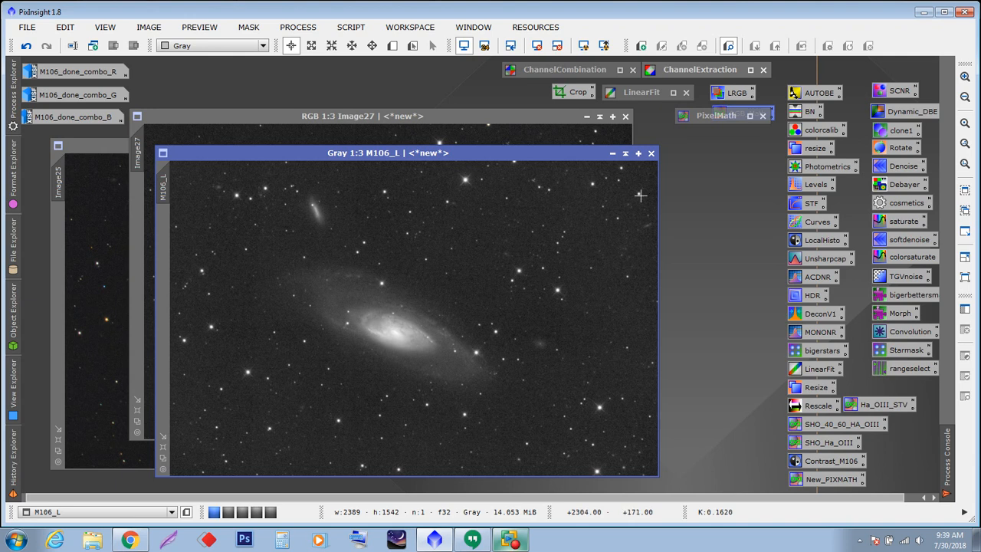
- Close the M106_L image discarding its changes and reposition the averaged image window
click(652, 153)
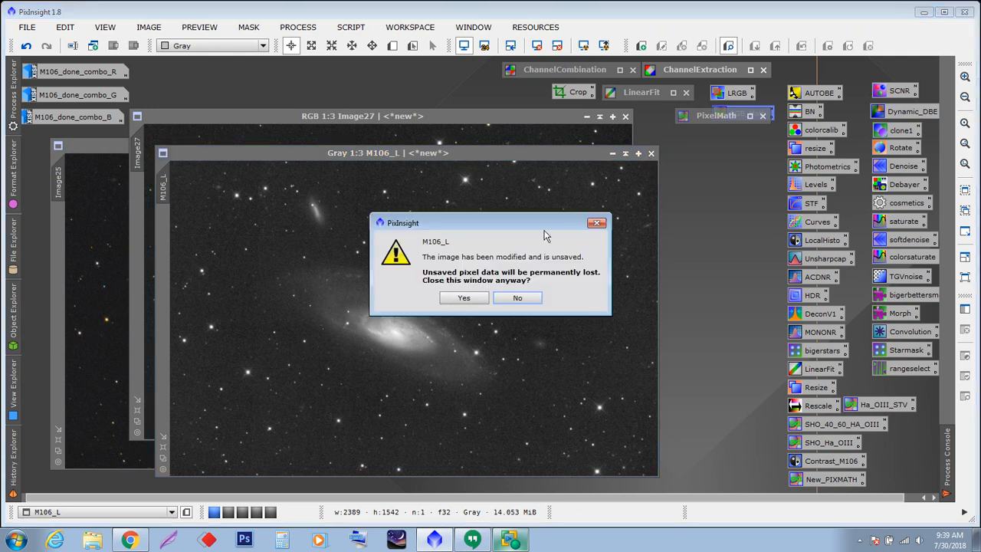
click(468, 298)
drag(427, 116, 467, 127)
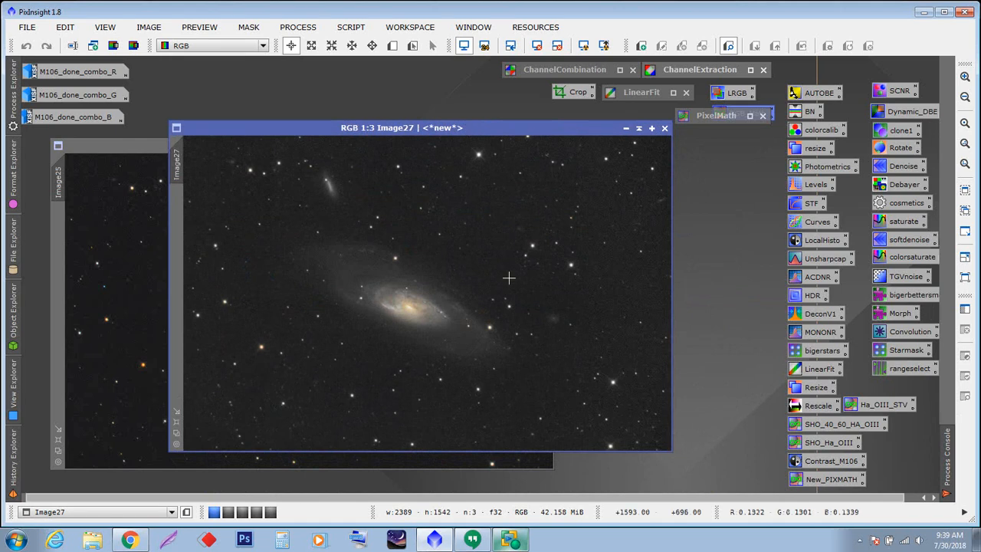
drag(463, 128, 487, 178)
drag(510, 334, 447, 172)
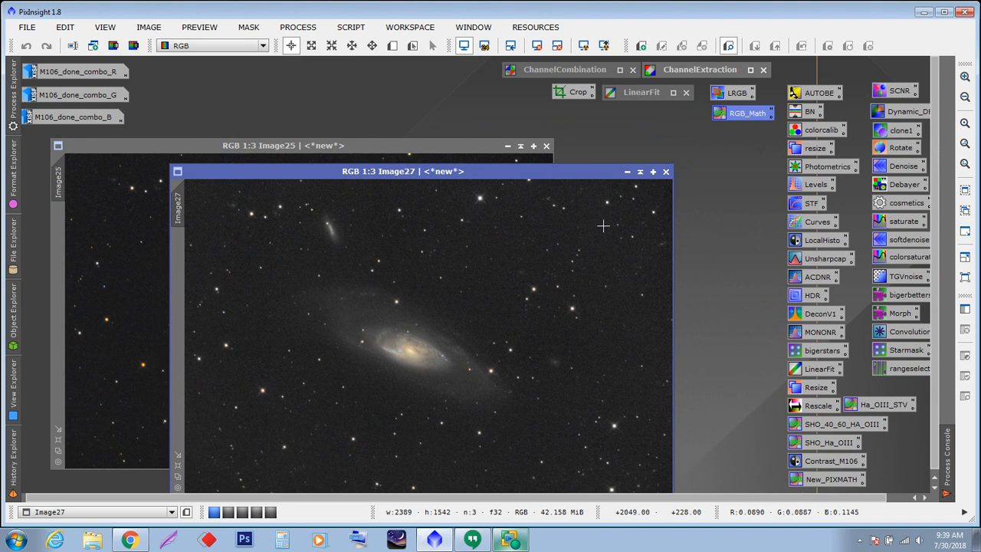
drag(590, 172, 574, 140)
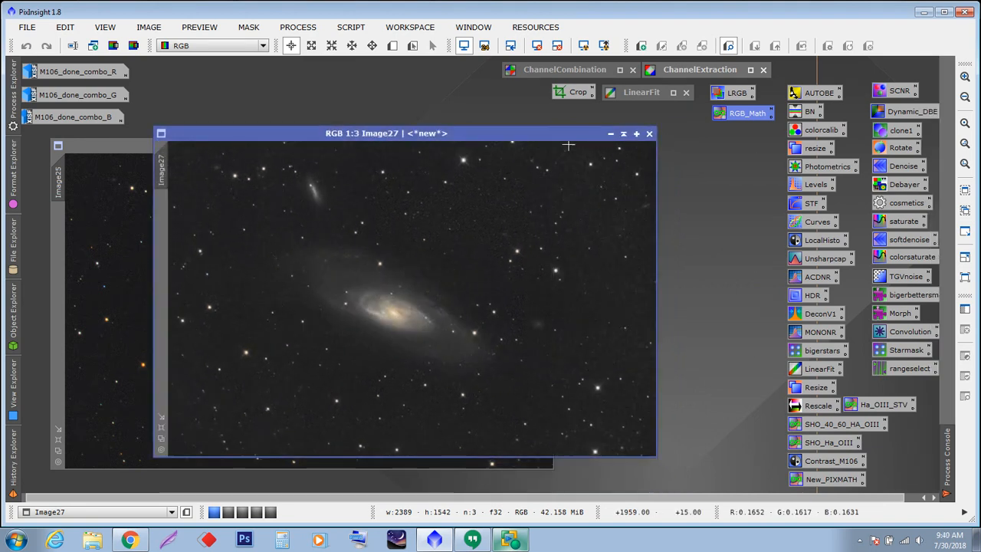
- Rename the averaged image Image27 as LRGB_1
double_click(161, 169)
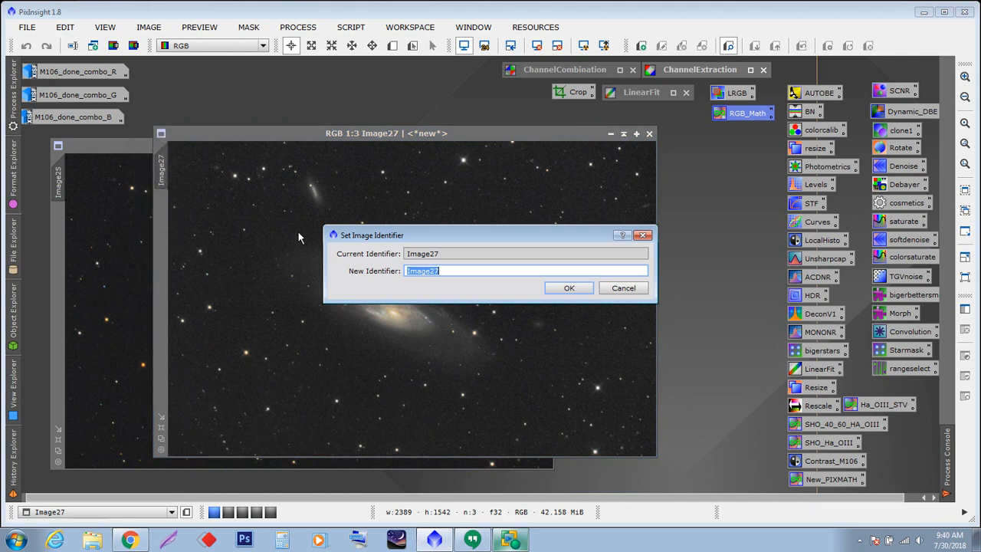
text(LRGB_1)
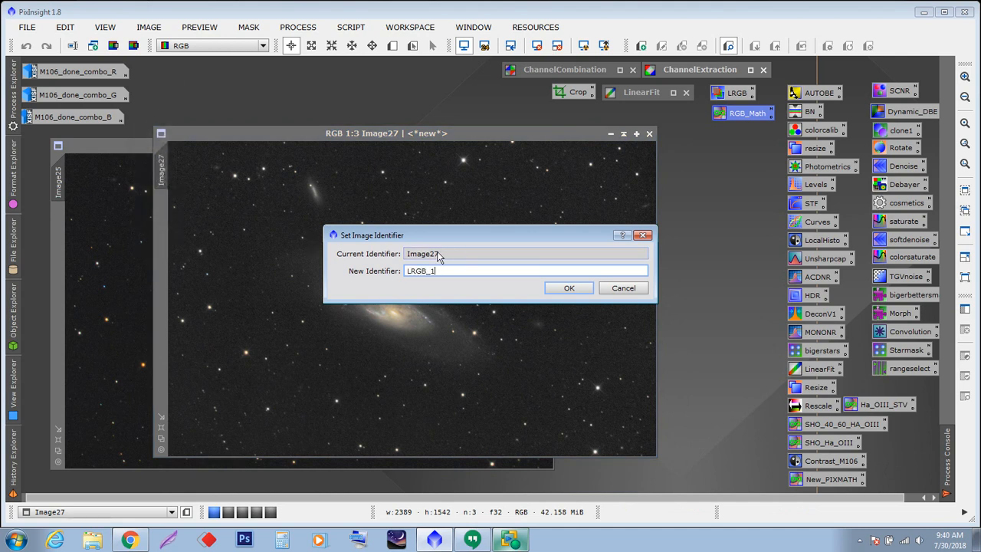
click(569, 288)
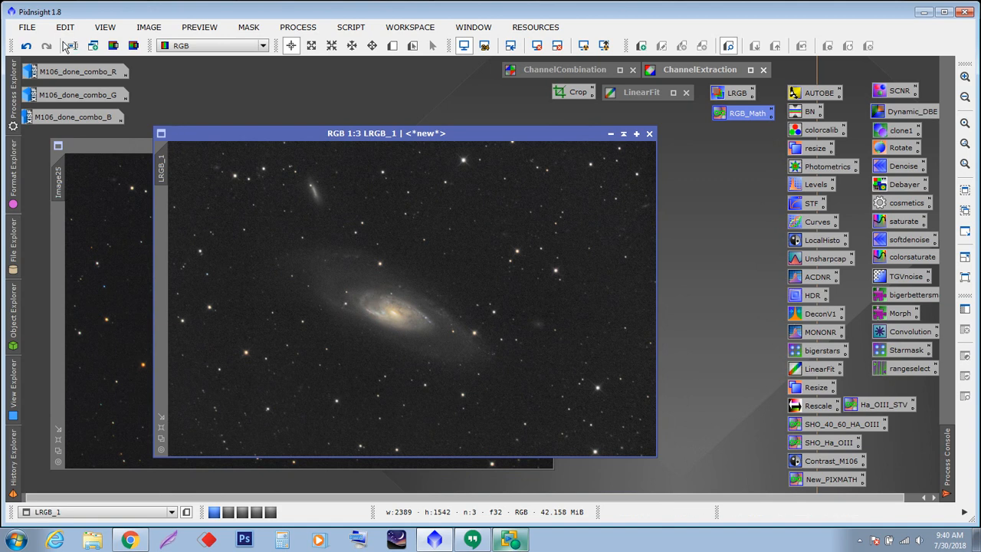
- Save LRGB_1 as LRGB_1.xisf in 32-bit floating point, then close its window
click(32, 29)
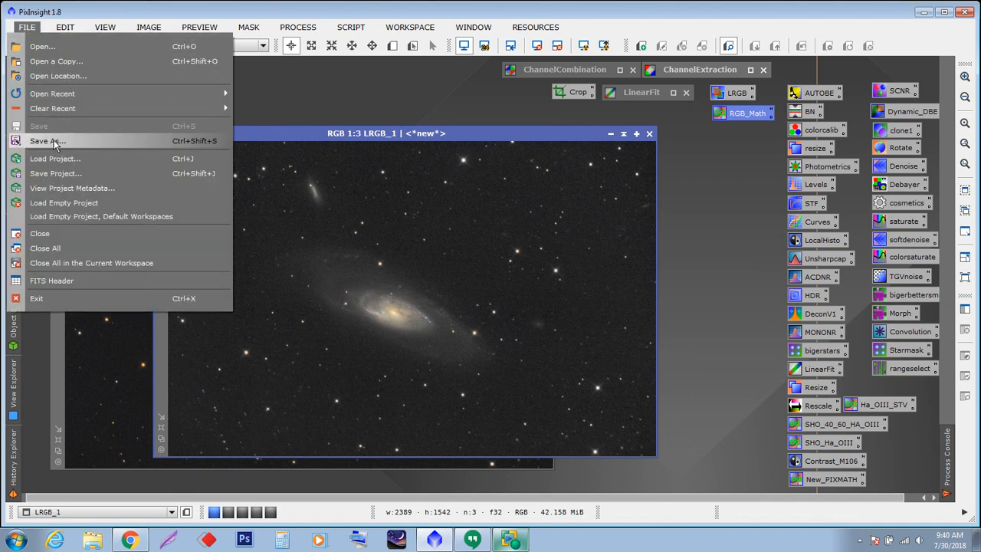
click(52, 129)
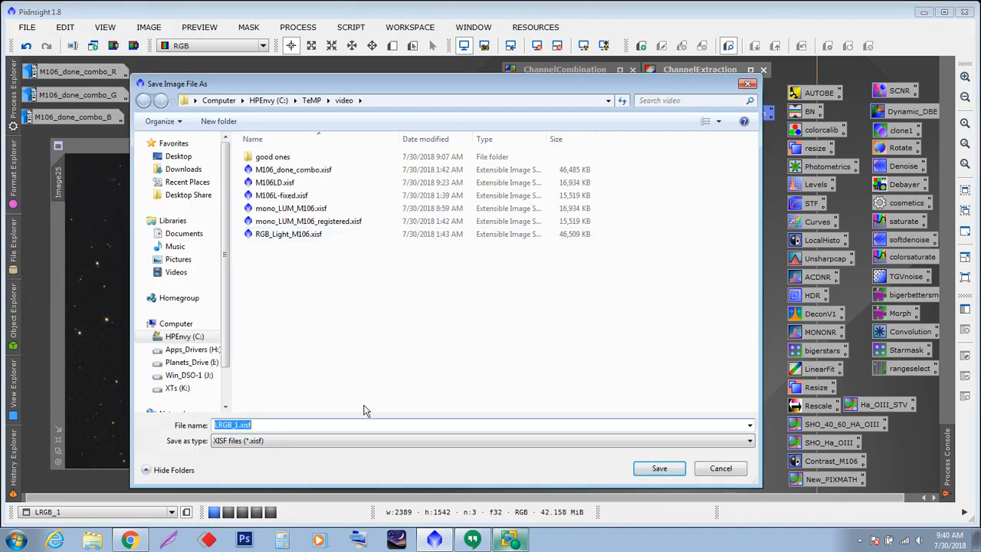
click(658, 471)
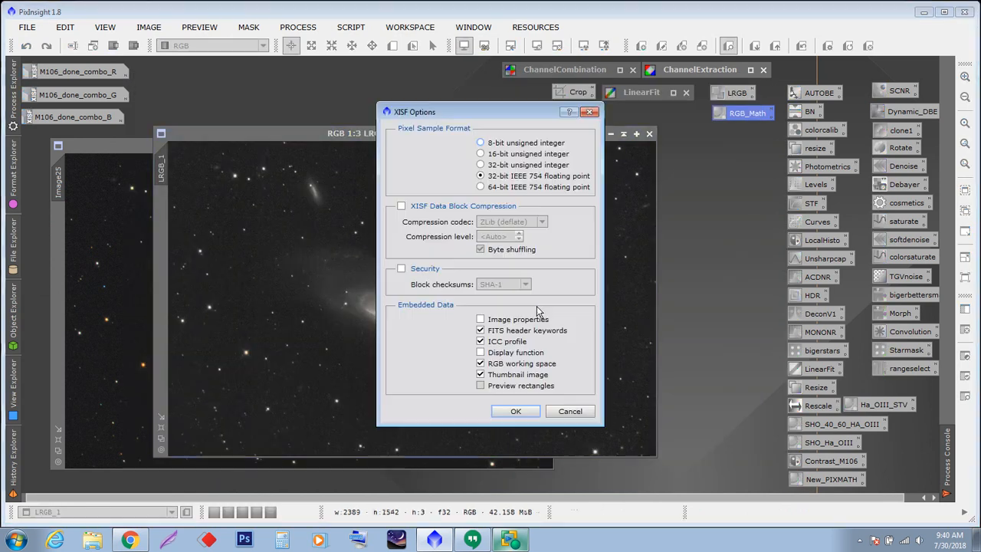
click(534, 411)
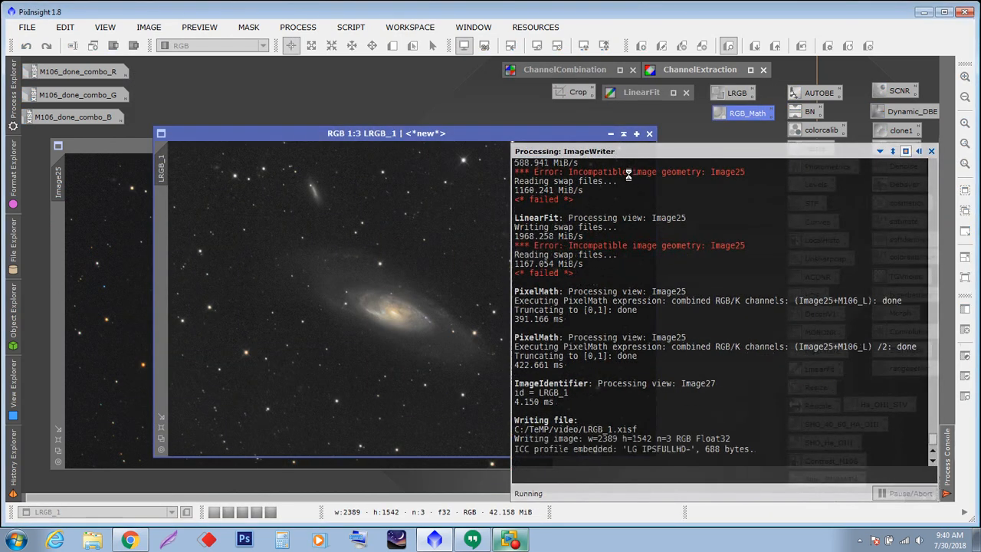
click(650, 135)
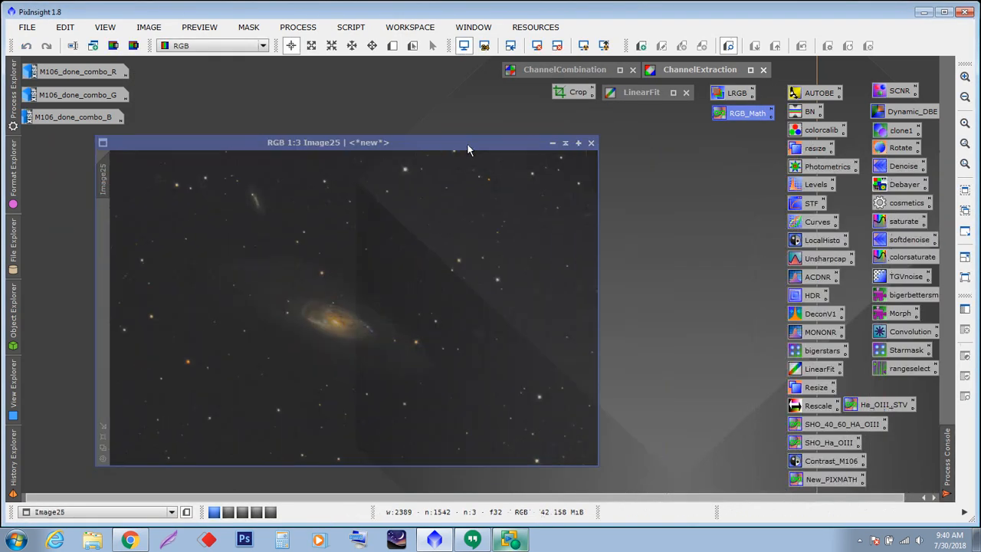
- Rename Image25 as RGB_L_final
double_click(121, 178)
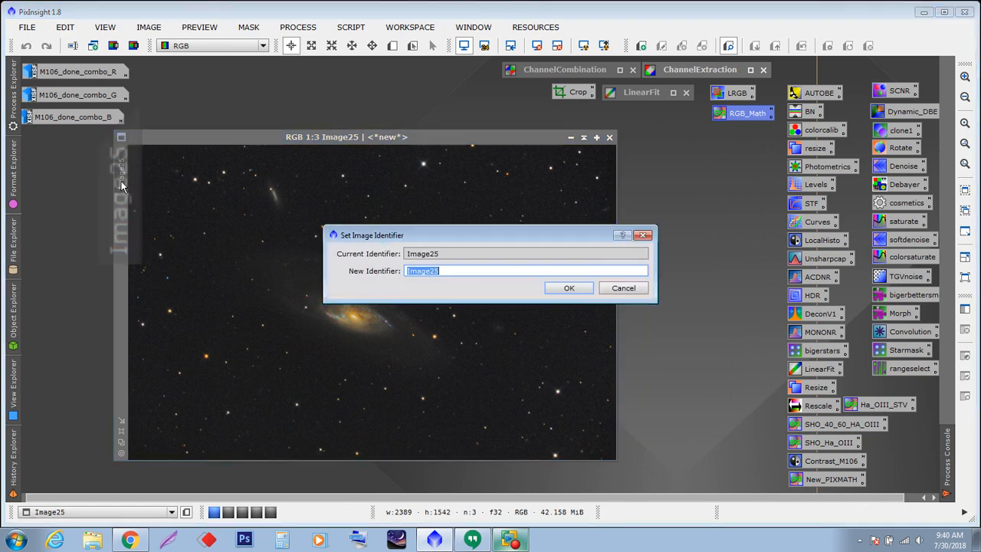
text(RG)
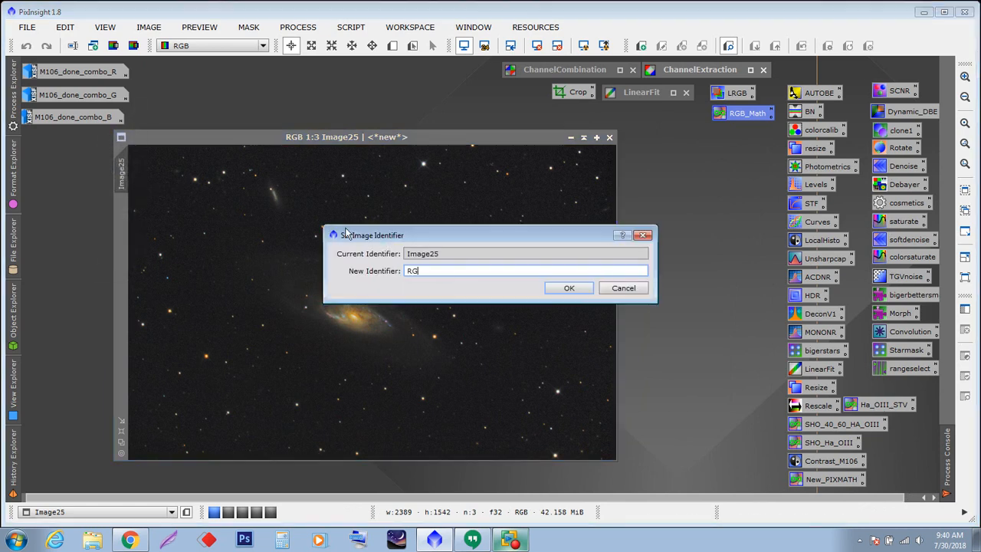
text(B_L_final)
click(569, 289)
- Save RGB_L_final as RGB_L_final.xisf in the good ones folder
click(27, 27)
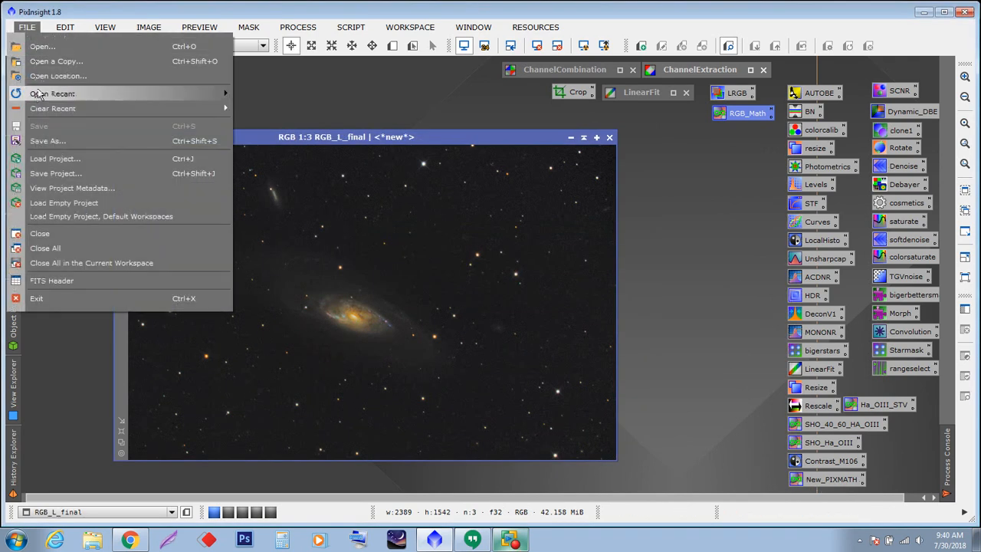
click(47, 141)
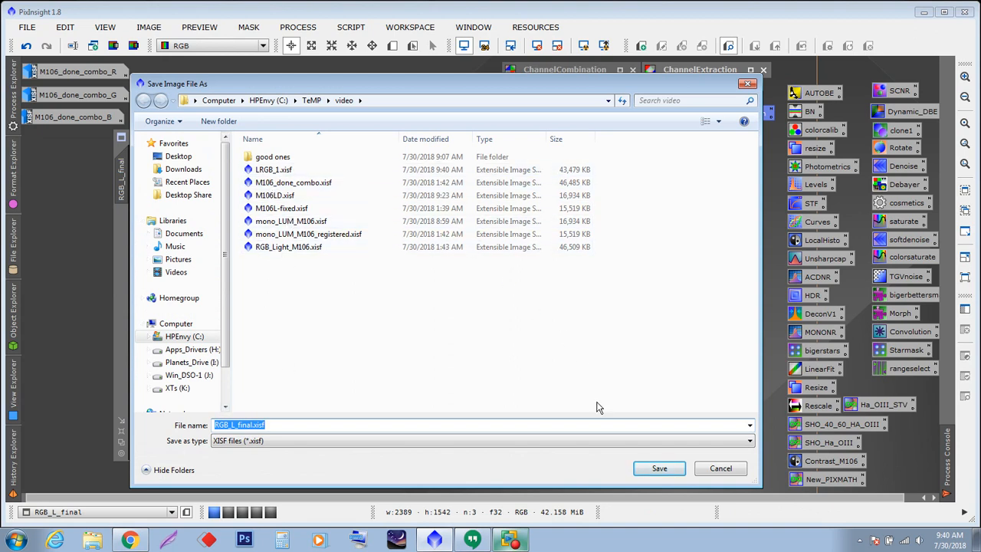
double_click(276, 157)
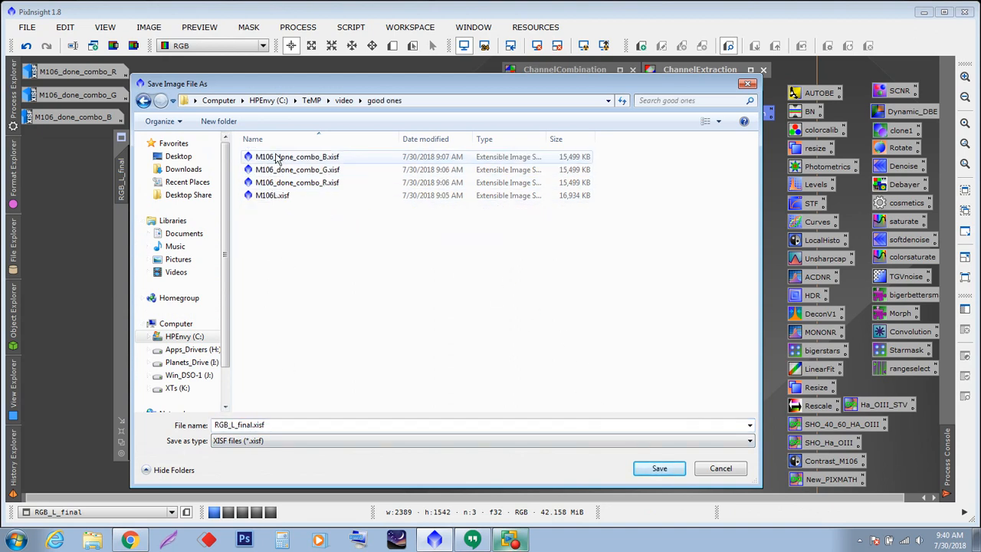
click(659, 468)
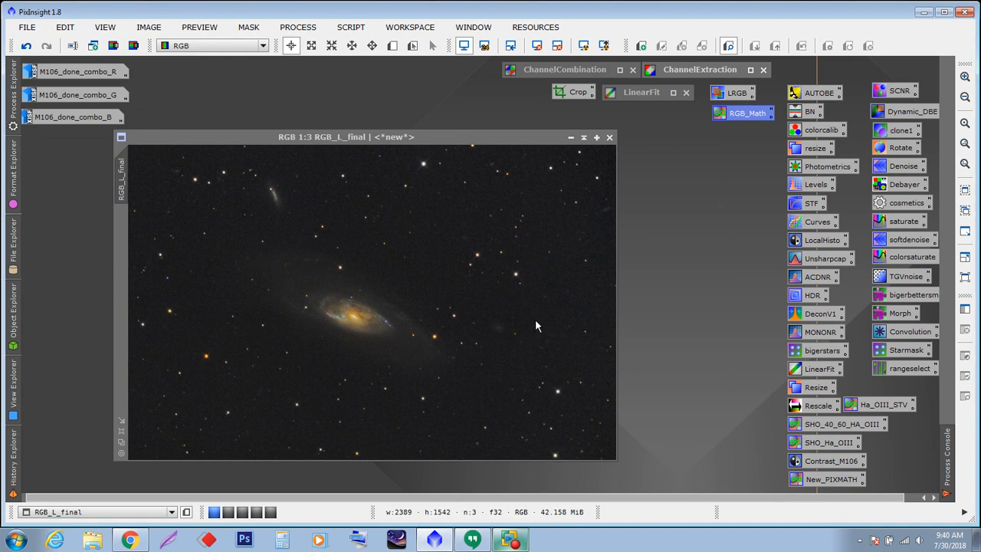
click(508, 410)
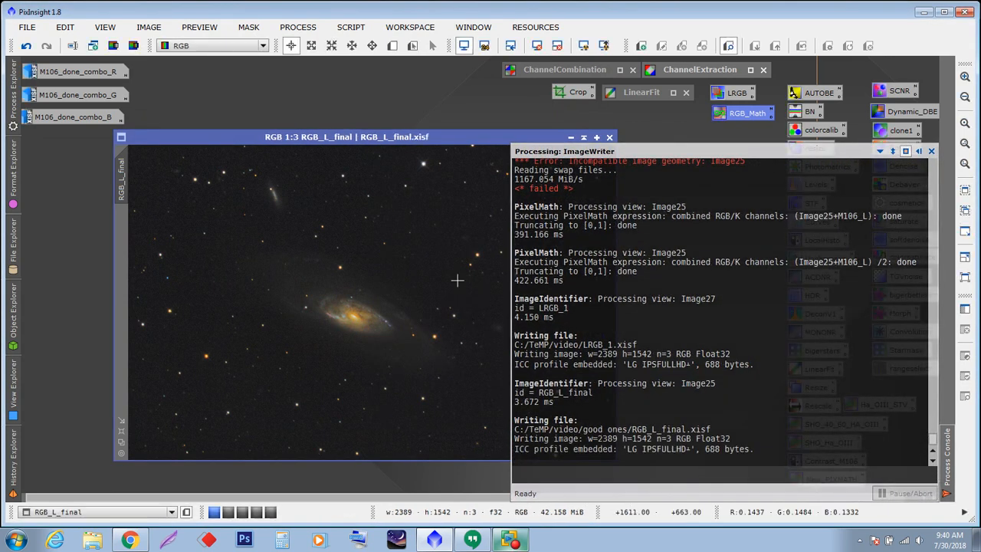
- Iconize the RGB_L_final image and place its icon beside the M106 channel icons
click(570, 137)
drag(394, 310, 171, 81)
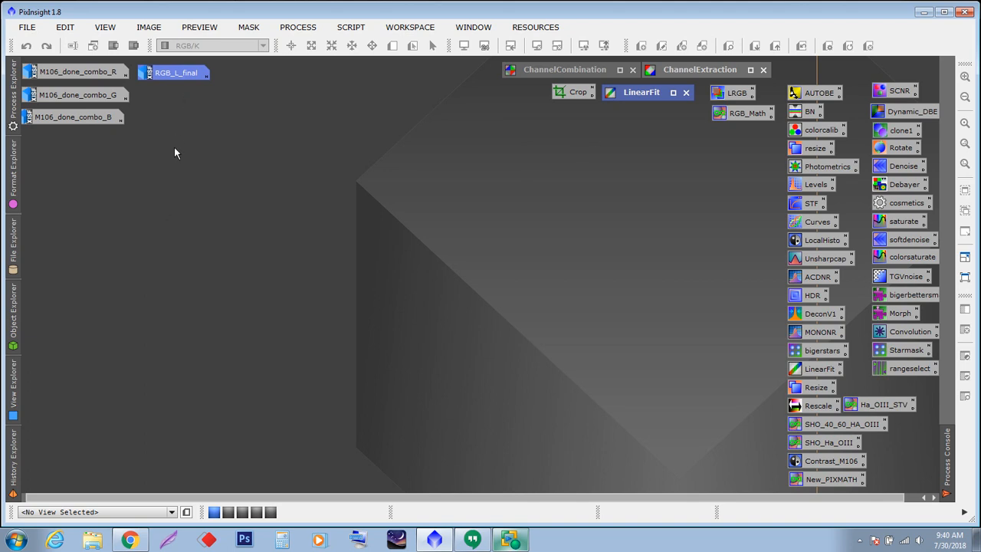
- Move the M106_done_combo image window from the second workspace into the first workspace
click(228, 513)
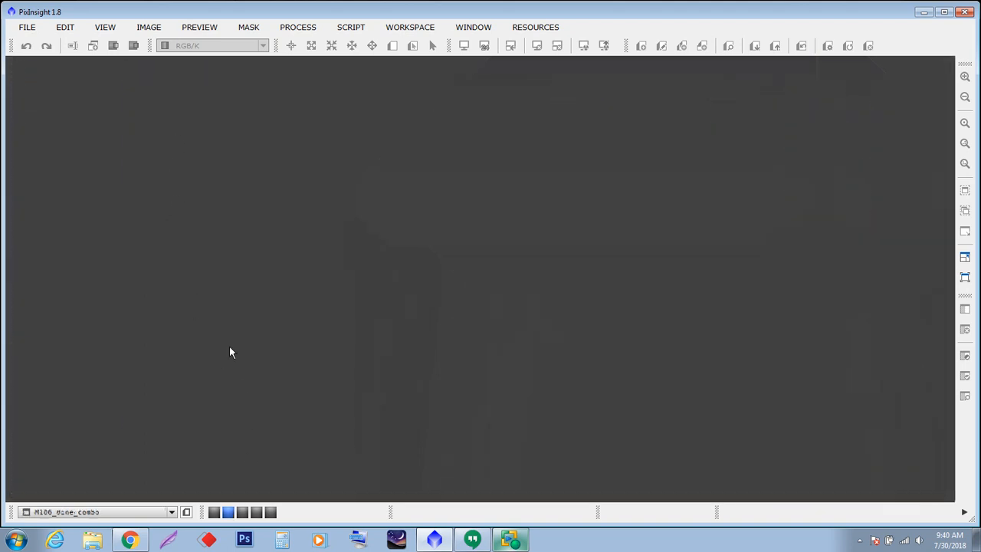
right_click(538, 91)
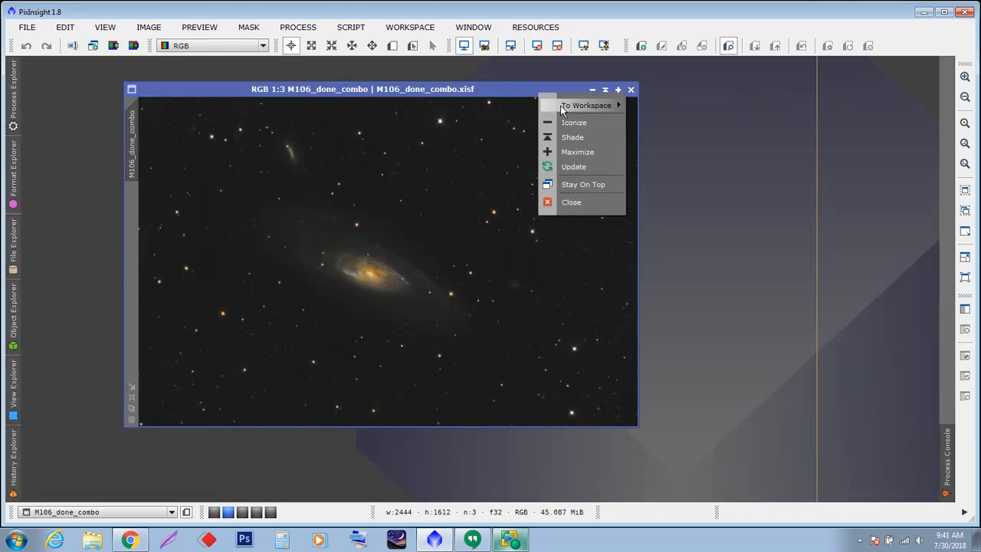
mouse_move(564, 106)
click(648, 111)
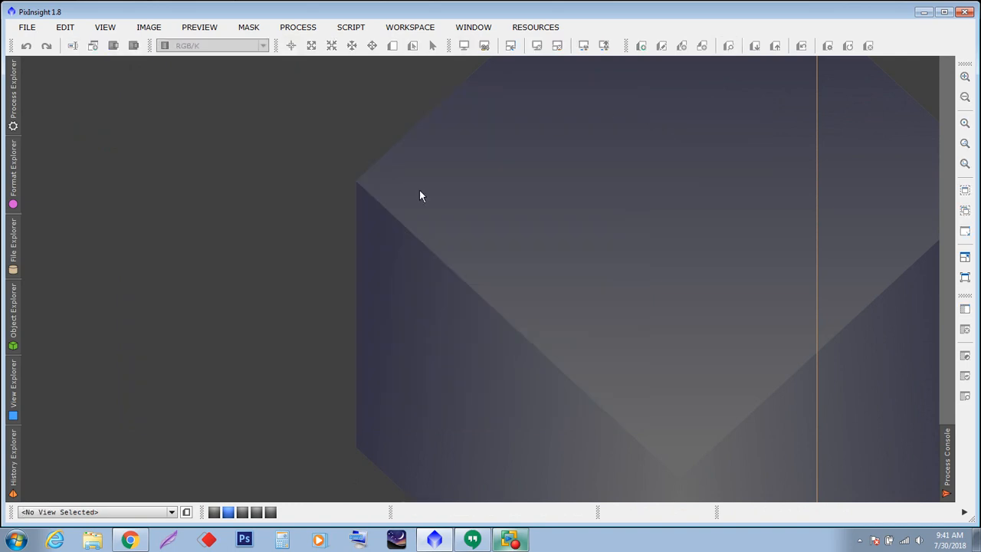
click(214, 512)
click(356, 136)
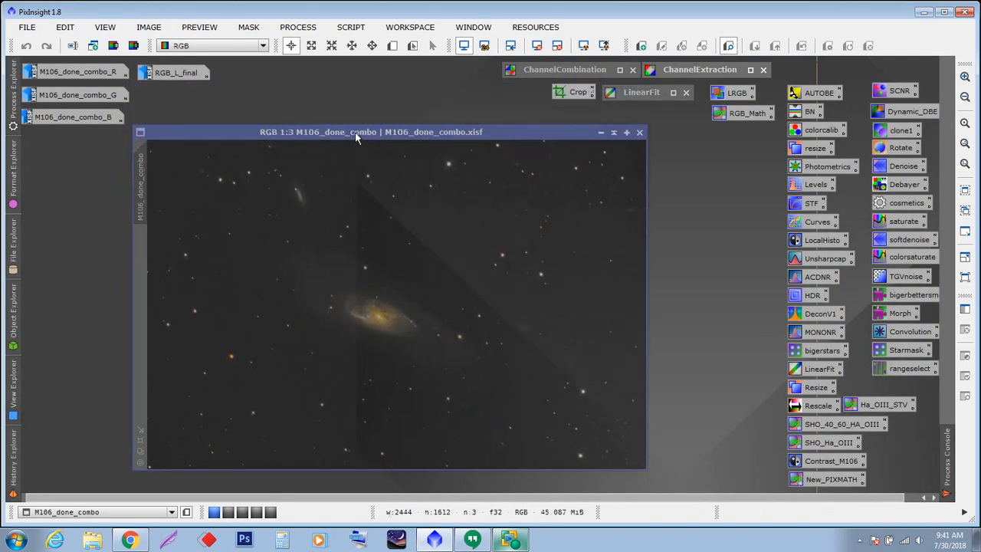
drag(355, 136, 356, 144)
click(26, 27)
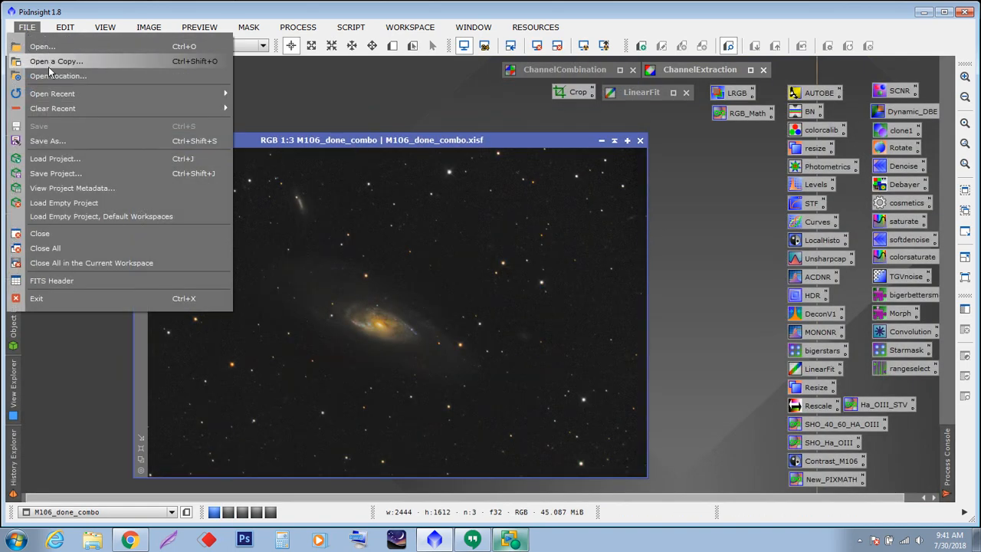
click(282, 115)
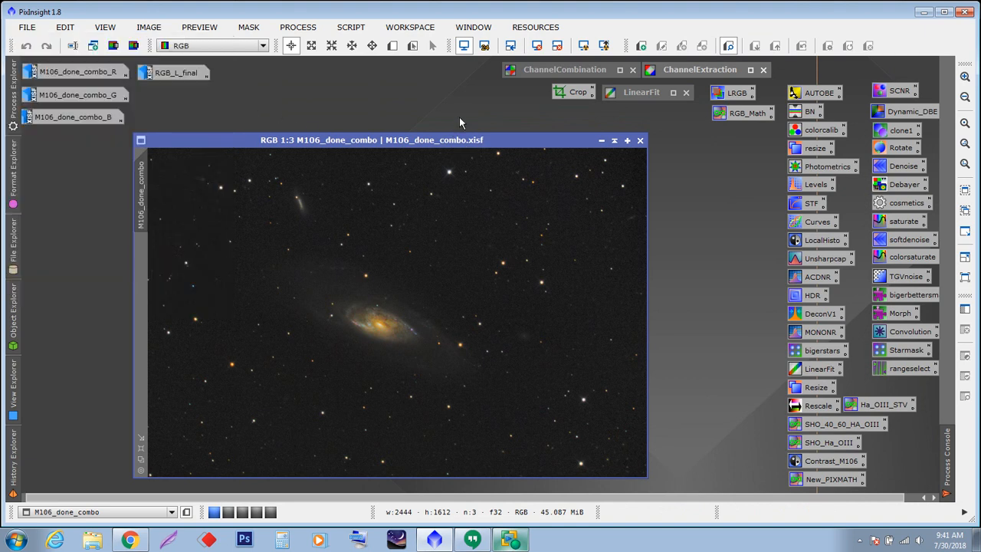
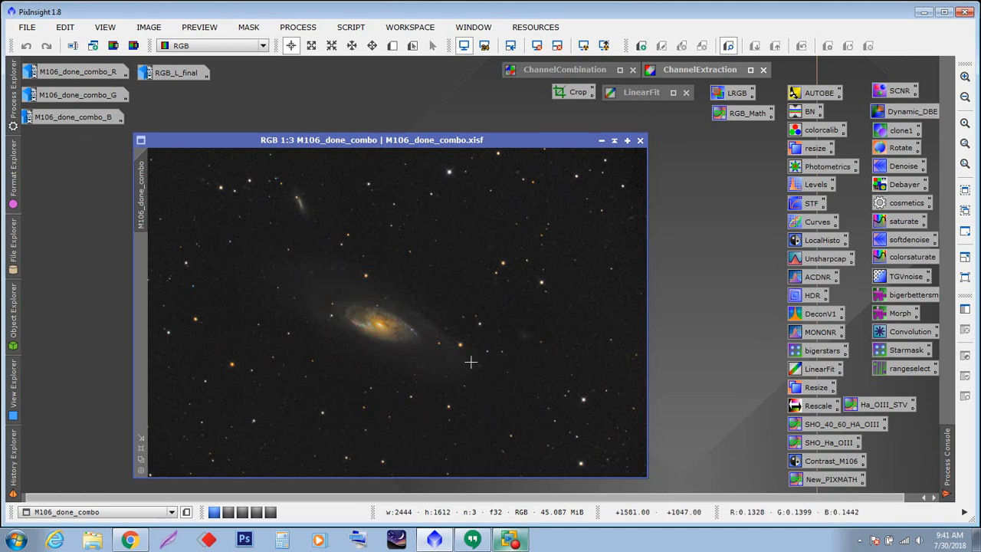
- Open the M106_done_combo_B image, iconize it again, and move the M106_done_combo window slightly higher in the workspace
double_click(77, 118)
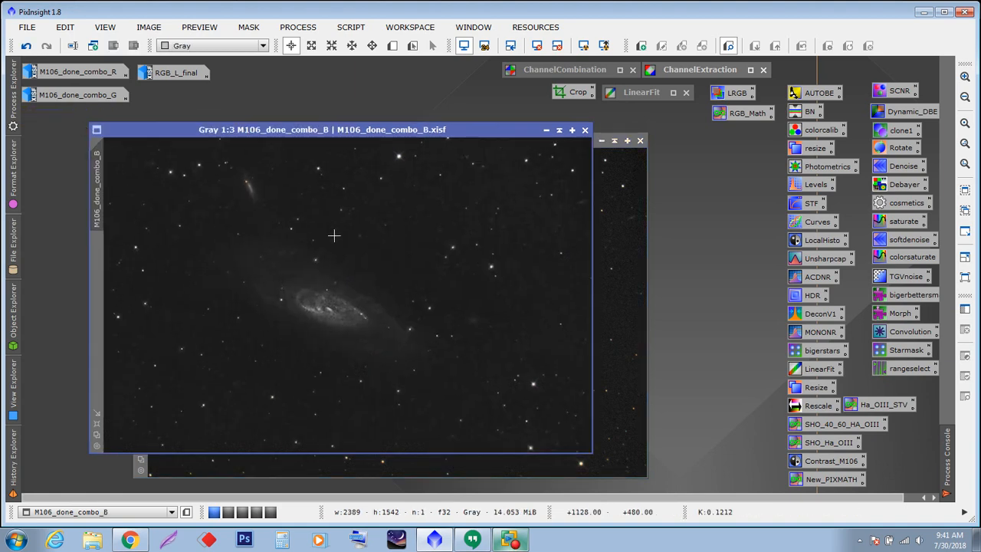
click(548, 131)
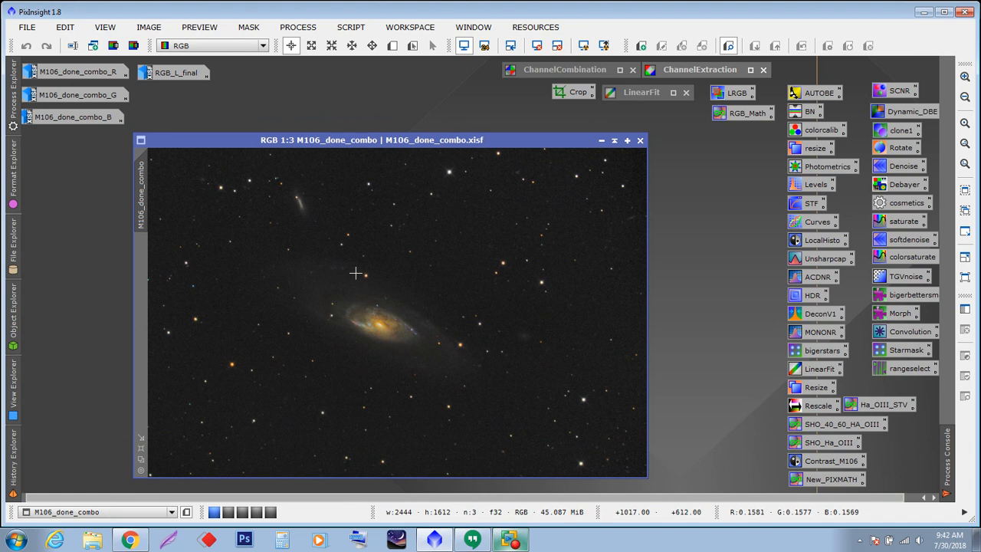
drag(428, 144, 431, 132)
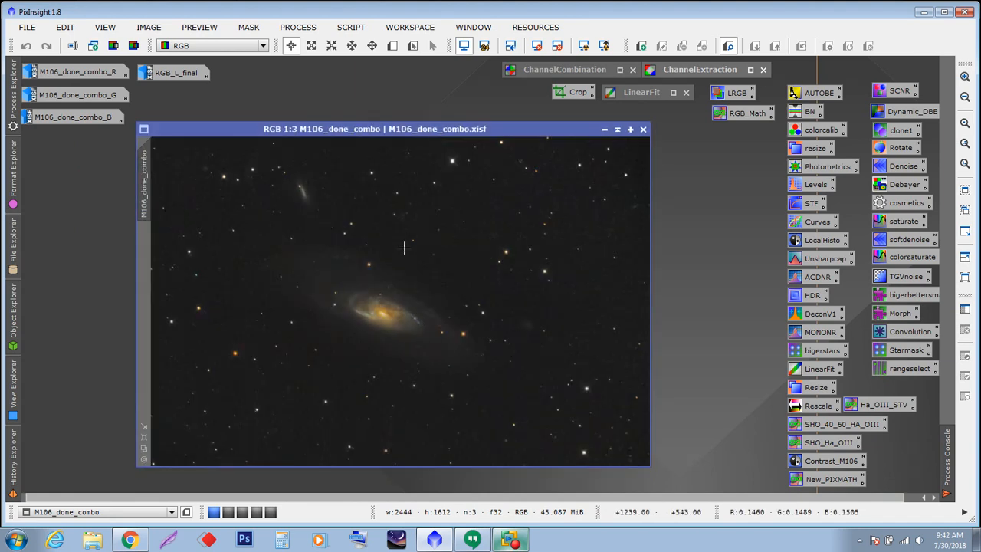